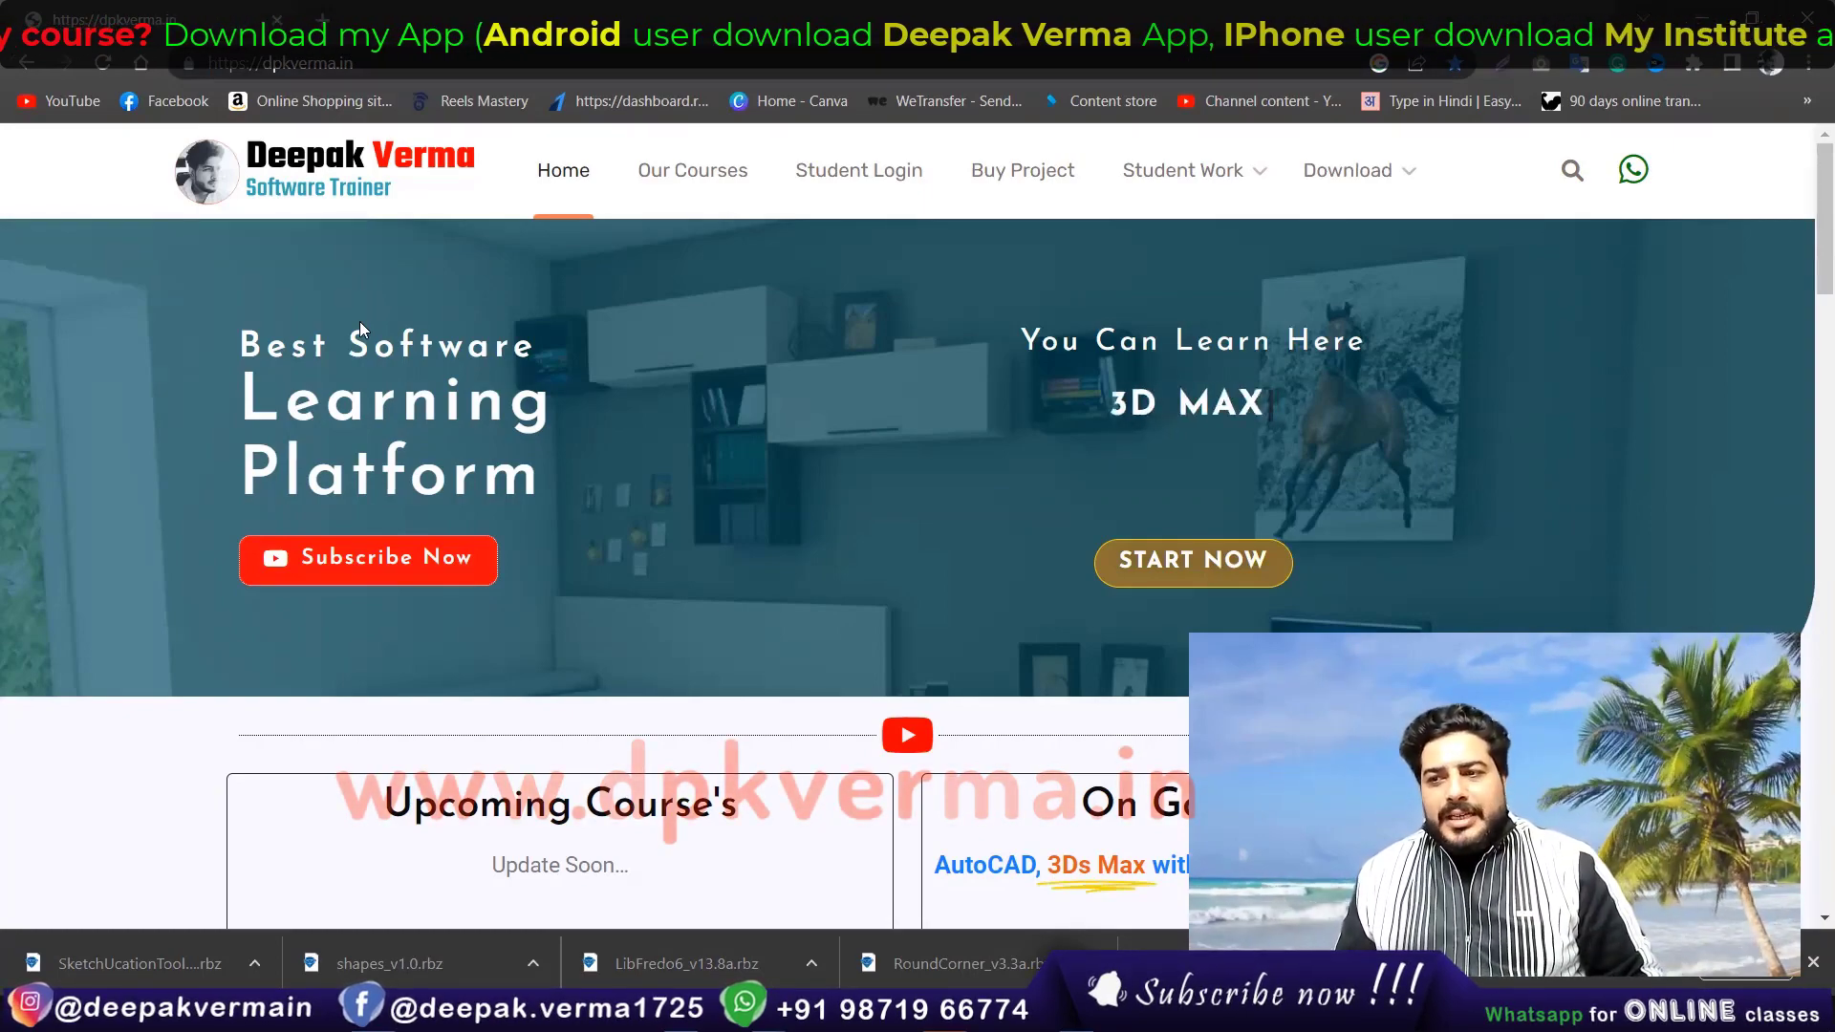
Step: Scroll the dpkverma.in home page down to the Upcoming, On Going and Popular Courses boxes
scroll(360, 321, down, 3)
scroll(764, 382, down, 1)
scroll(1070, 421, down, 1)
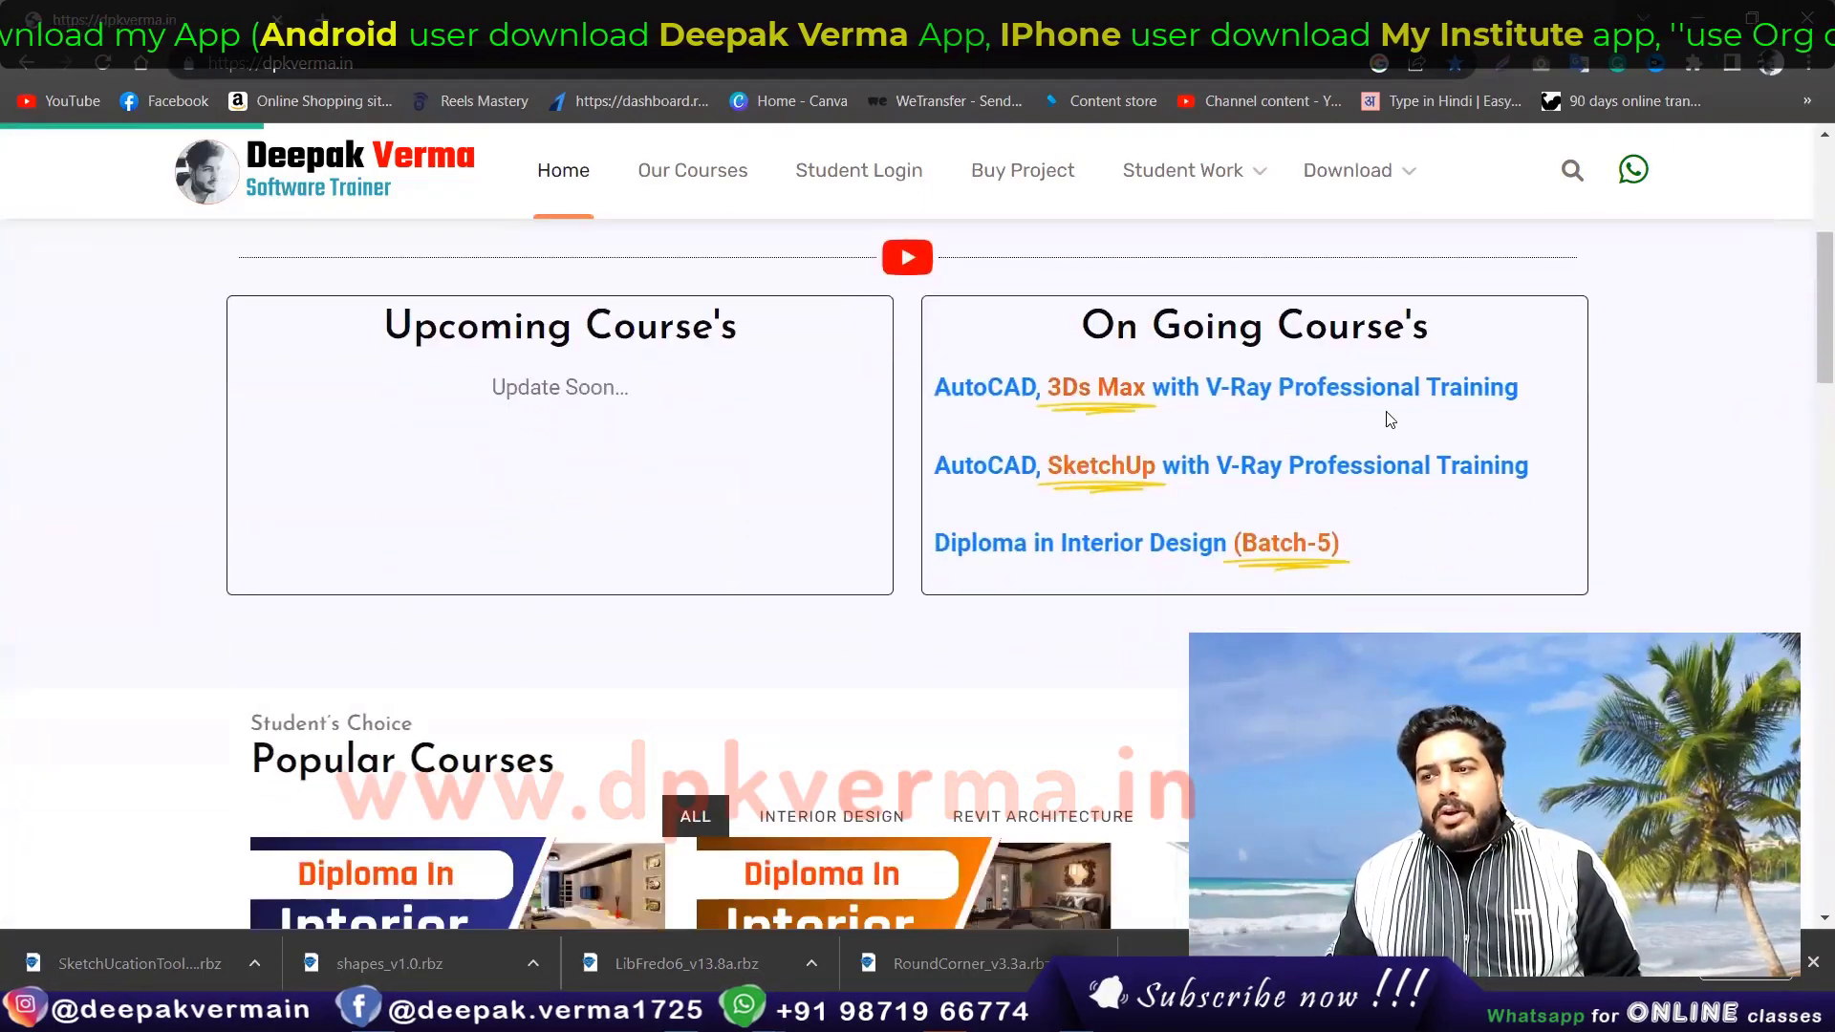
scroll(1242, 420, down, 2)
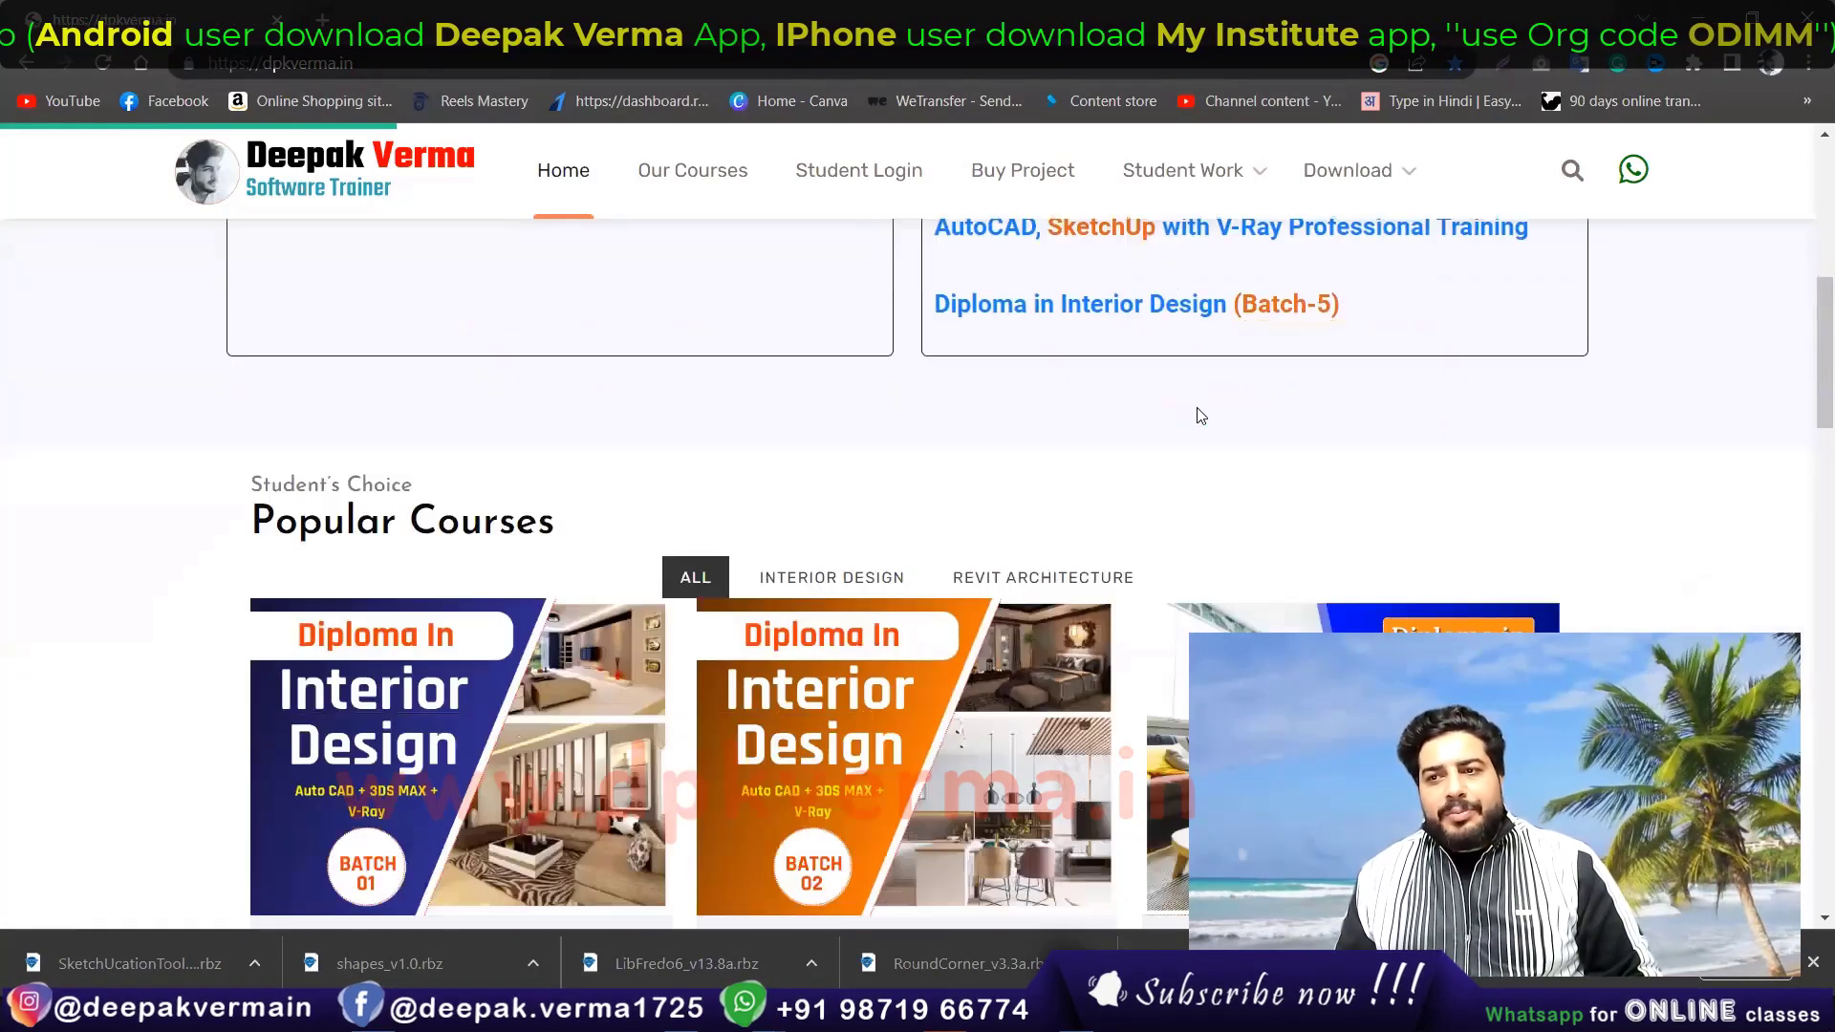
scroll(1004, 328, up, 1)
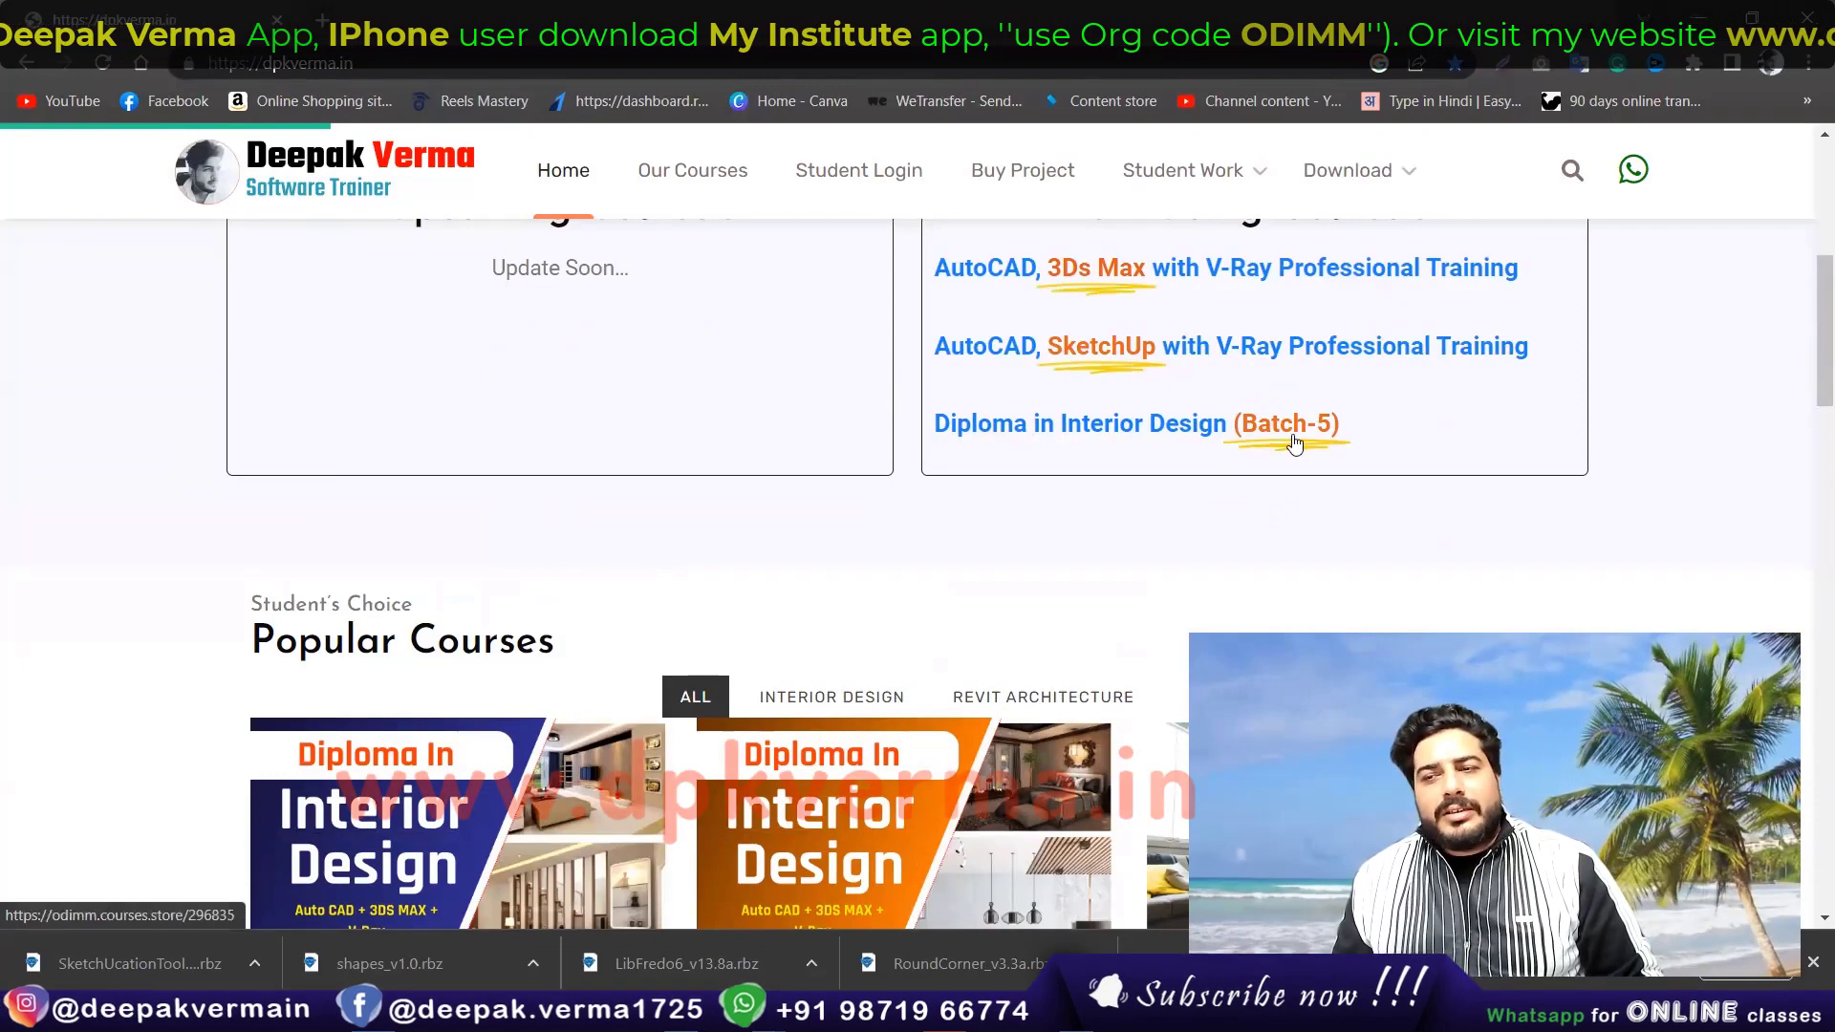
scroll(688, 438, down, 2)
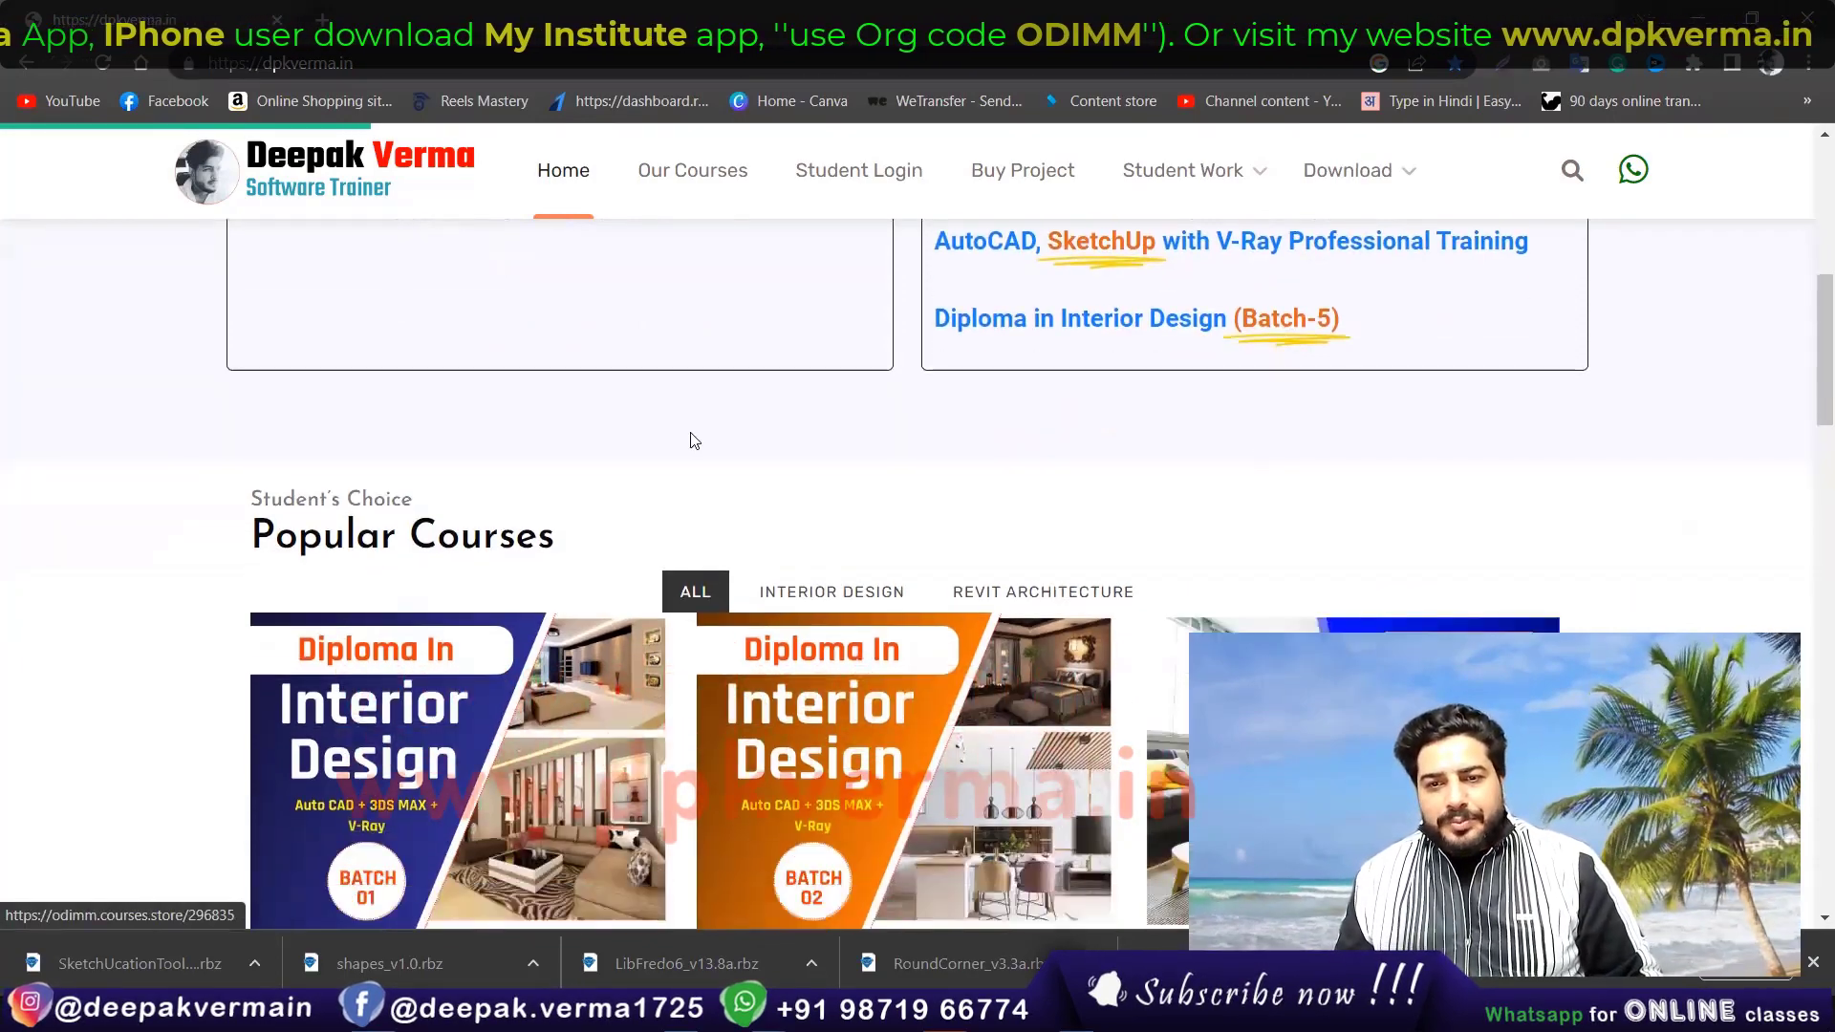
scroll(676, 423, down, 2)
Step: Open Our Courses and scroll through the course category cards
click(862, 349)
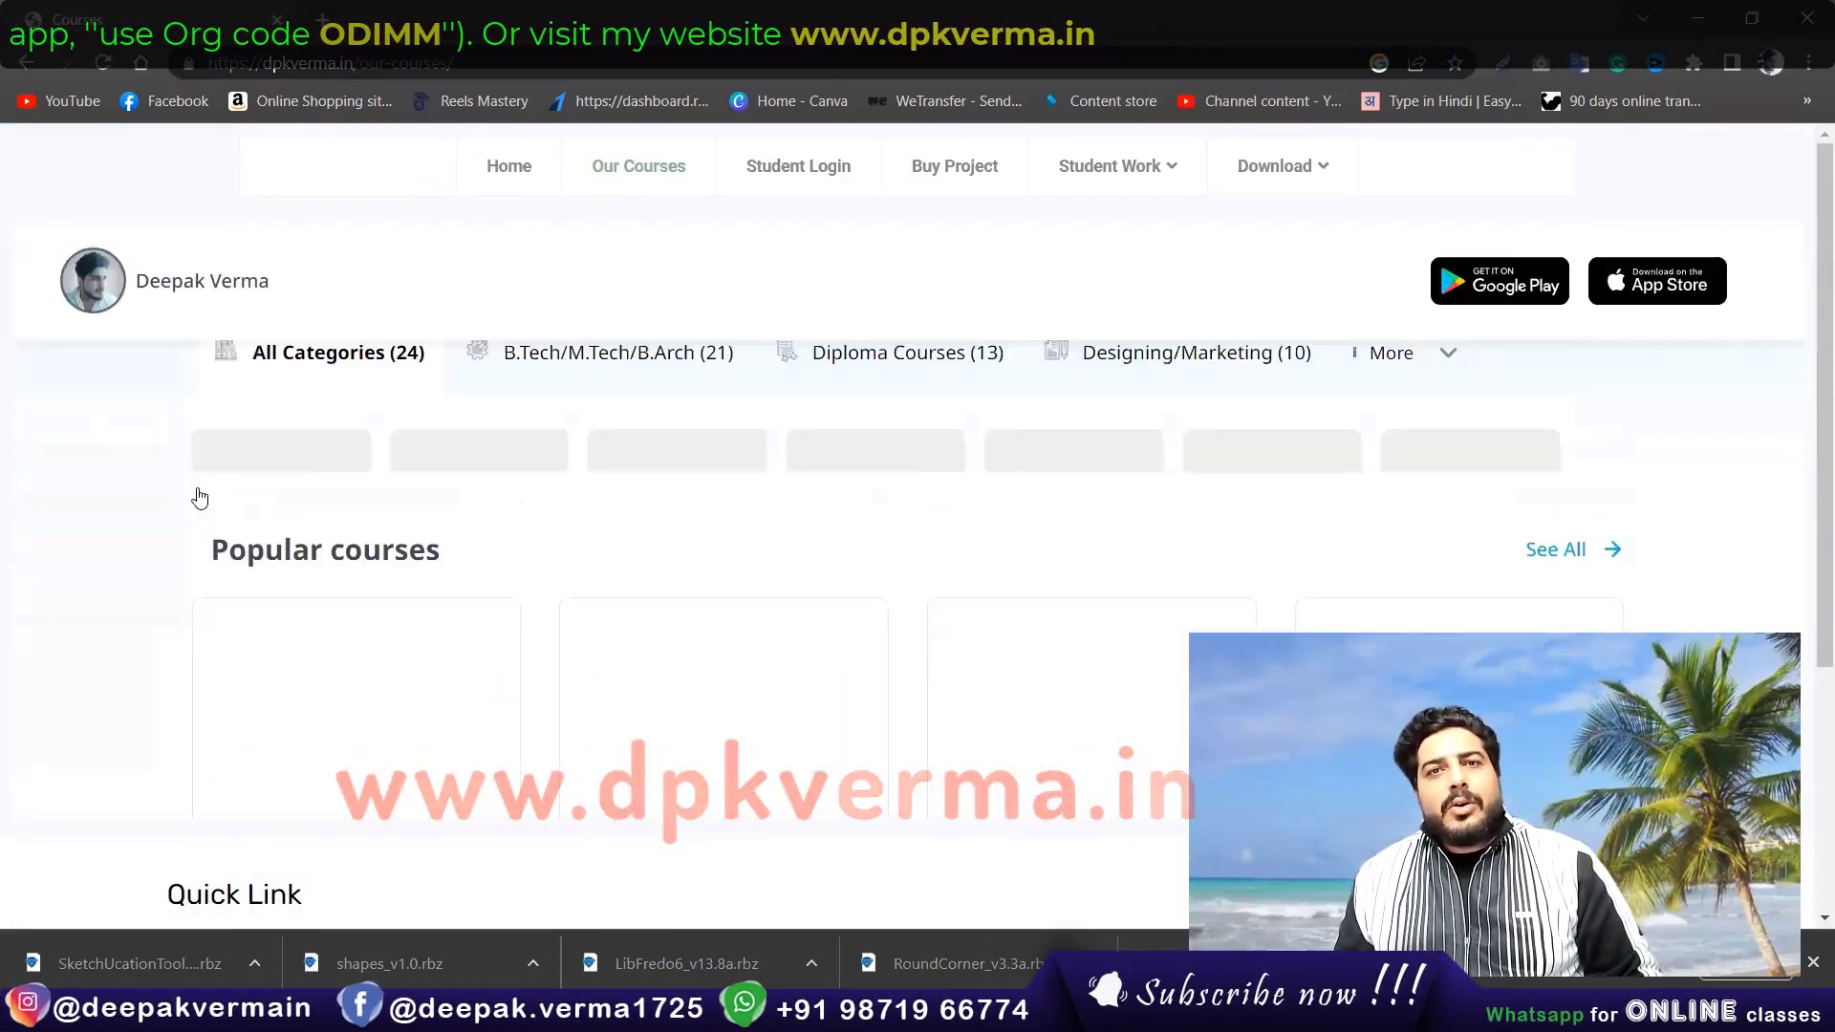
scroll(185, 502, down, 3)
scroll(185, 502, down, 3)
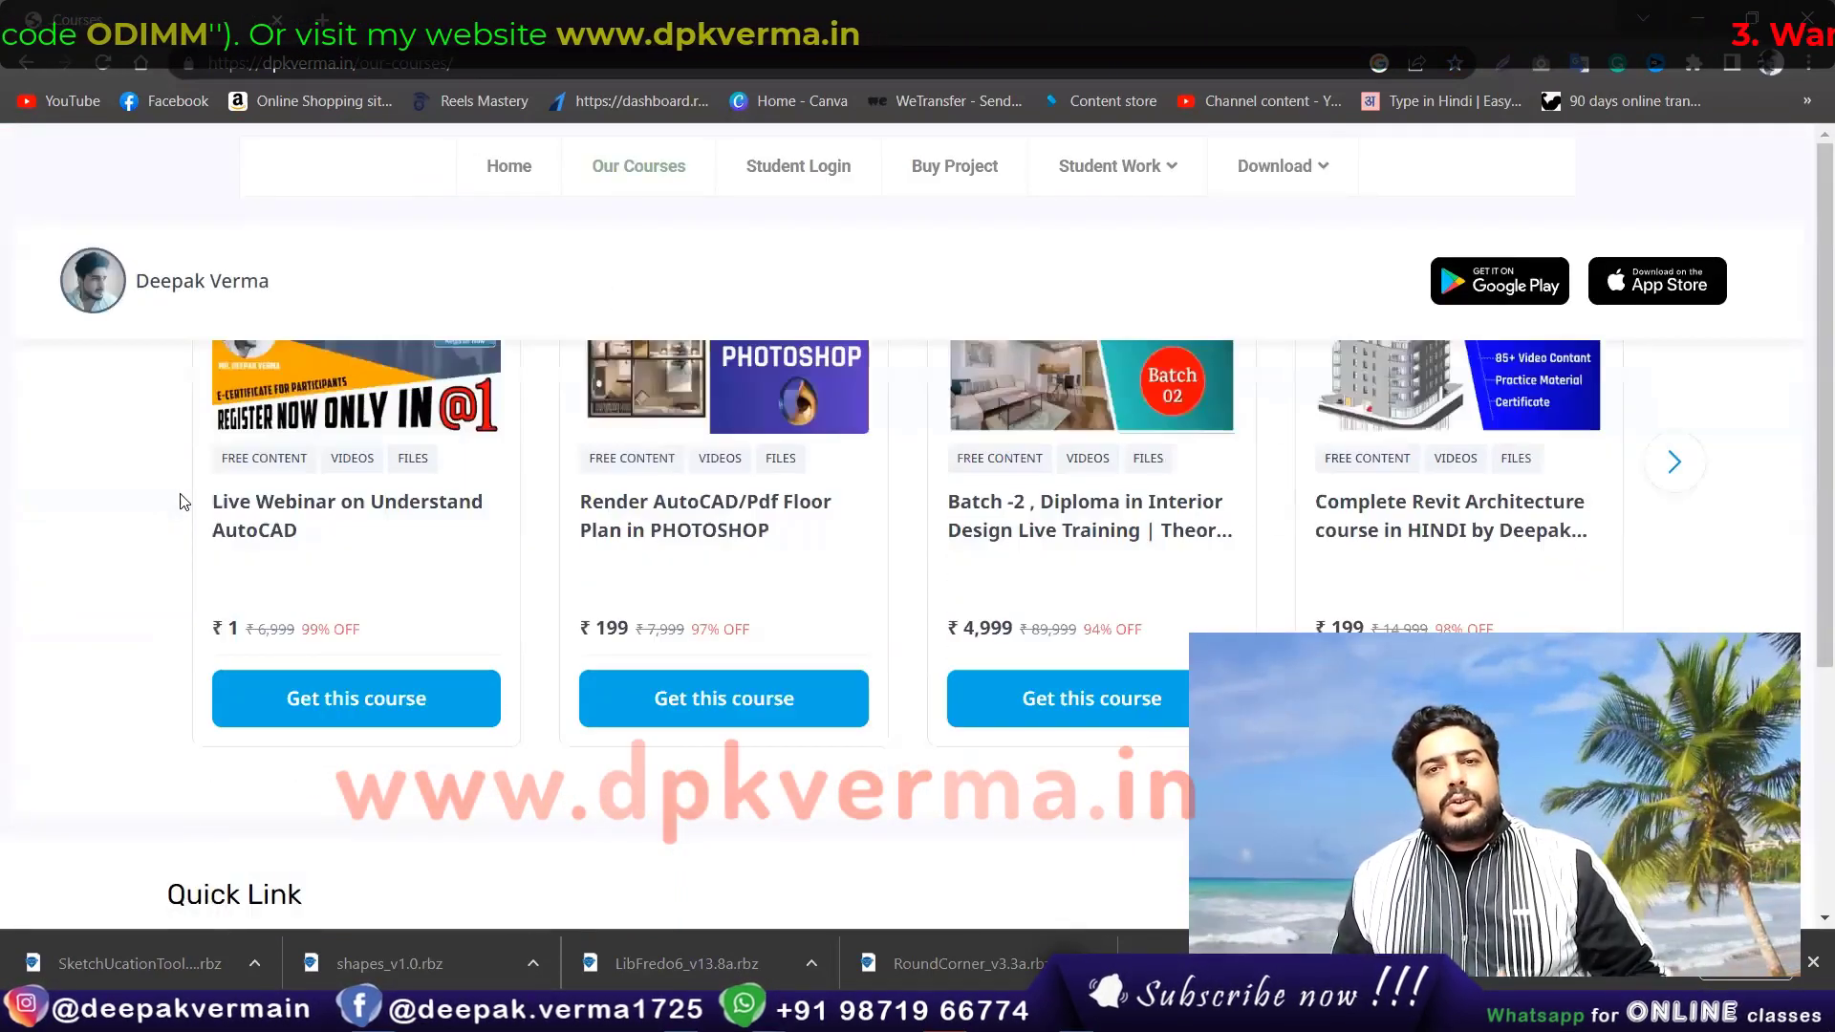
scroll(185, 502, down, 3)
scroll(184, 502, down, 3)
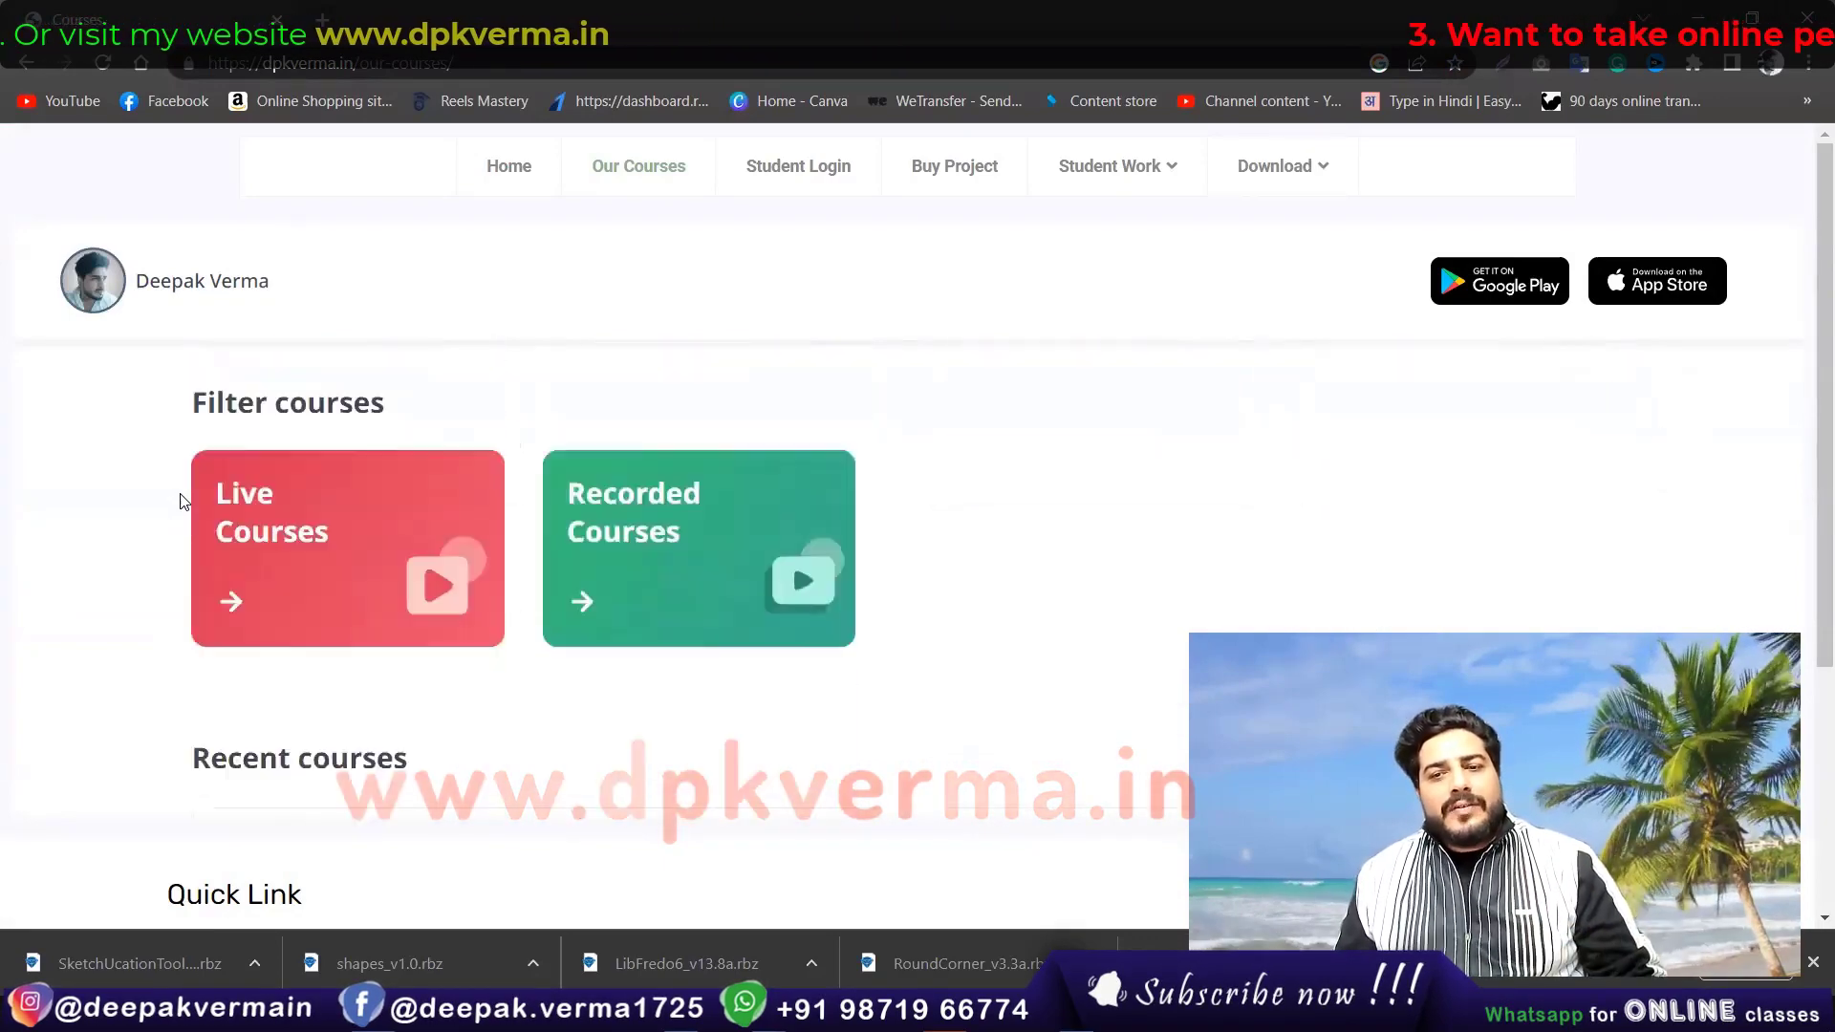
scroll(185, 501, down, 3)
scroll(184, 502, down, 3)
scroll(185, 502, down, 2)
scroll(184, 502, down, 3)
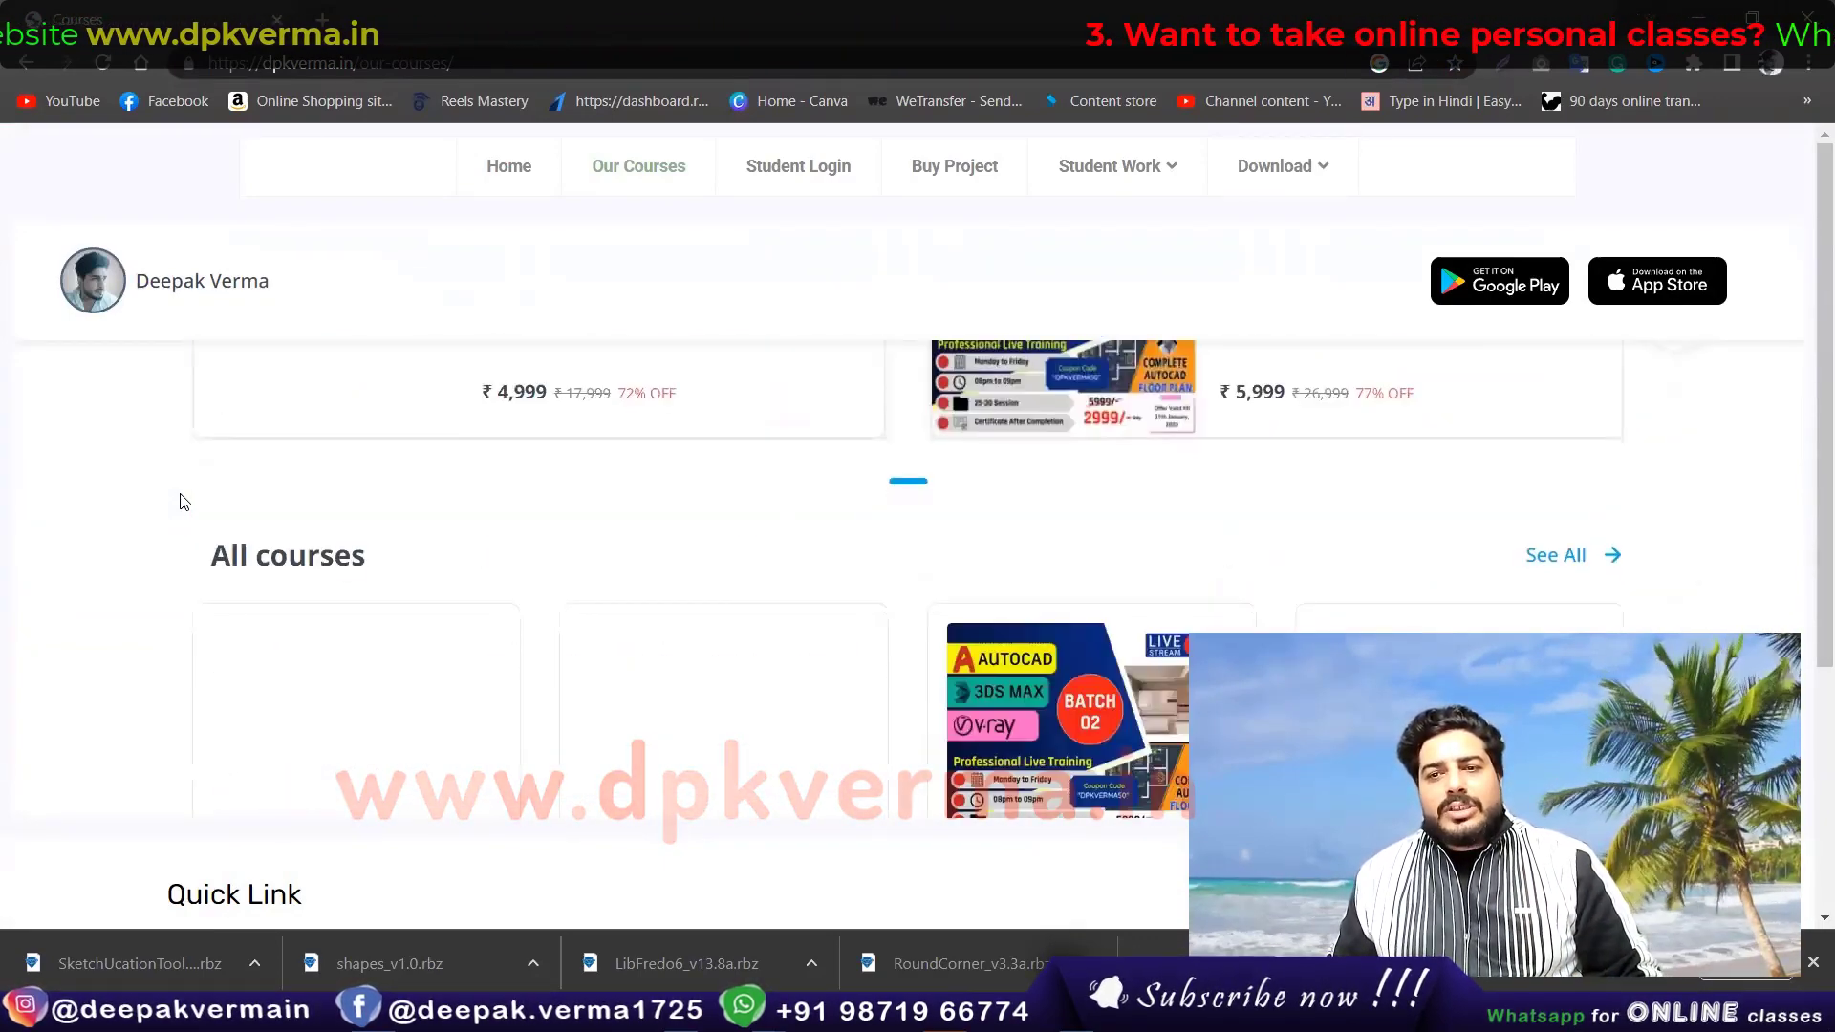
scroll(185, 501, down, 3)
scroll(184, 501, down, 3)
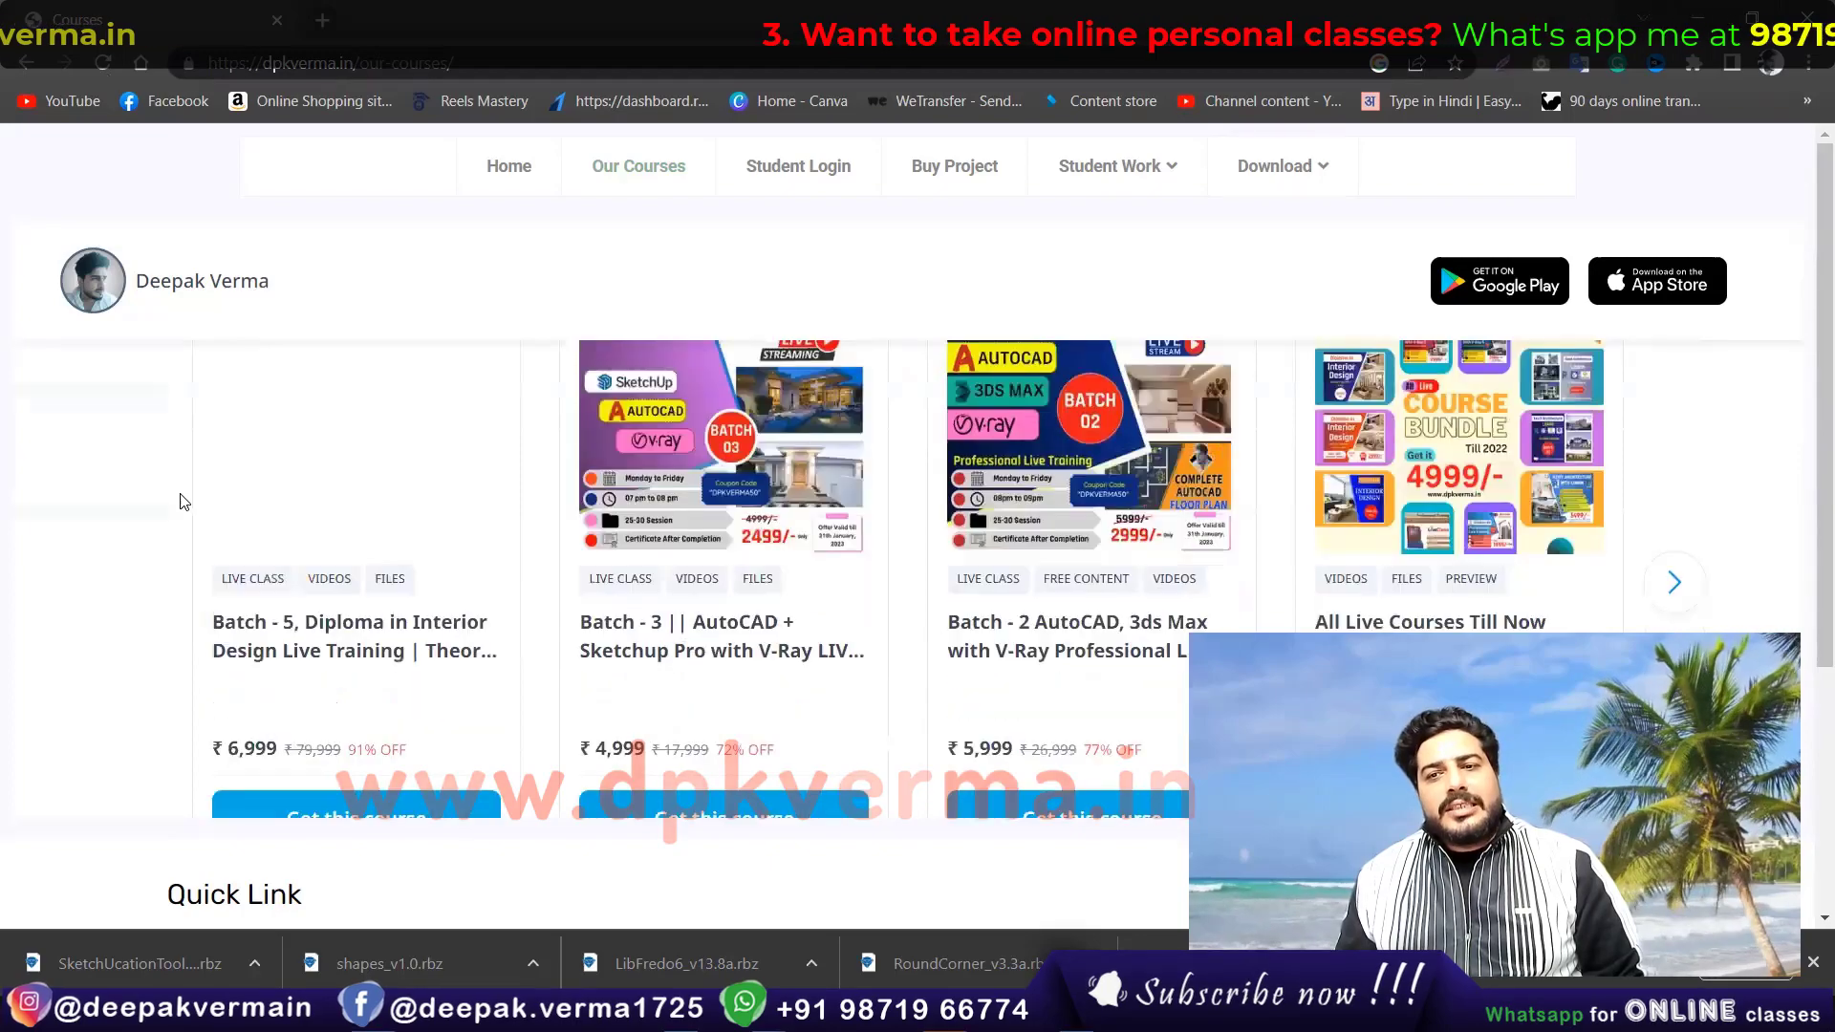
scroll(185, 502, down, 1)
Step: Scroll back up and go to the Student Login page
scroll(184, 501, up, 3)
scroll(184, 502, up, 3)
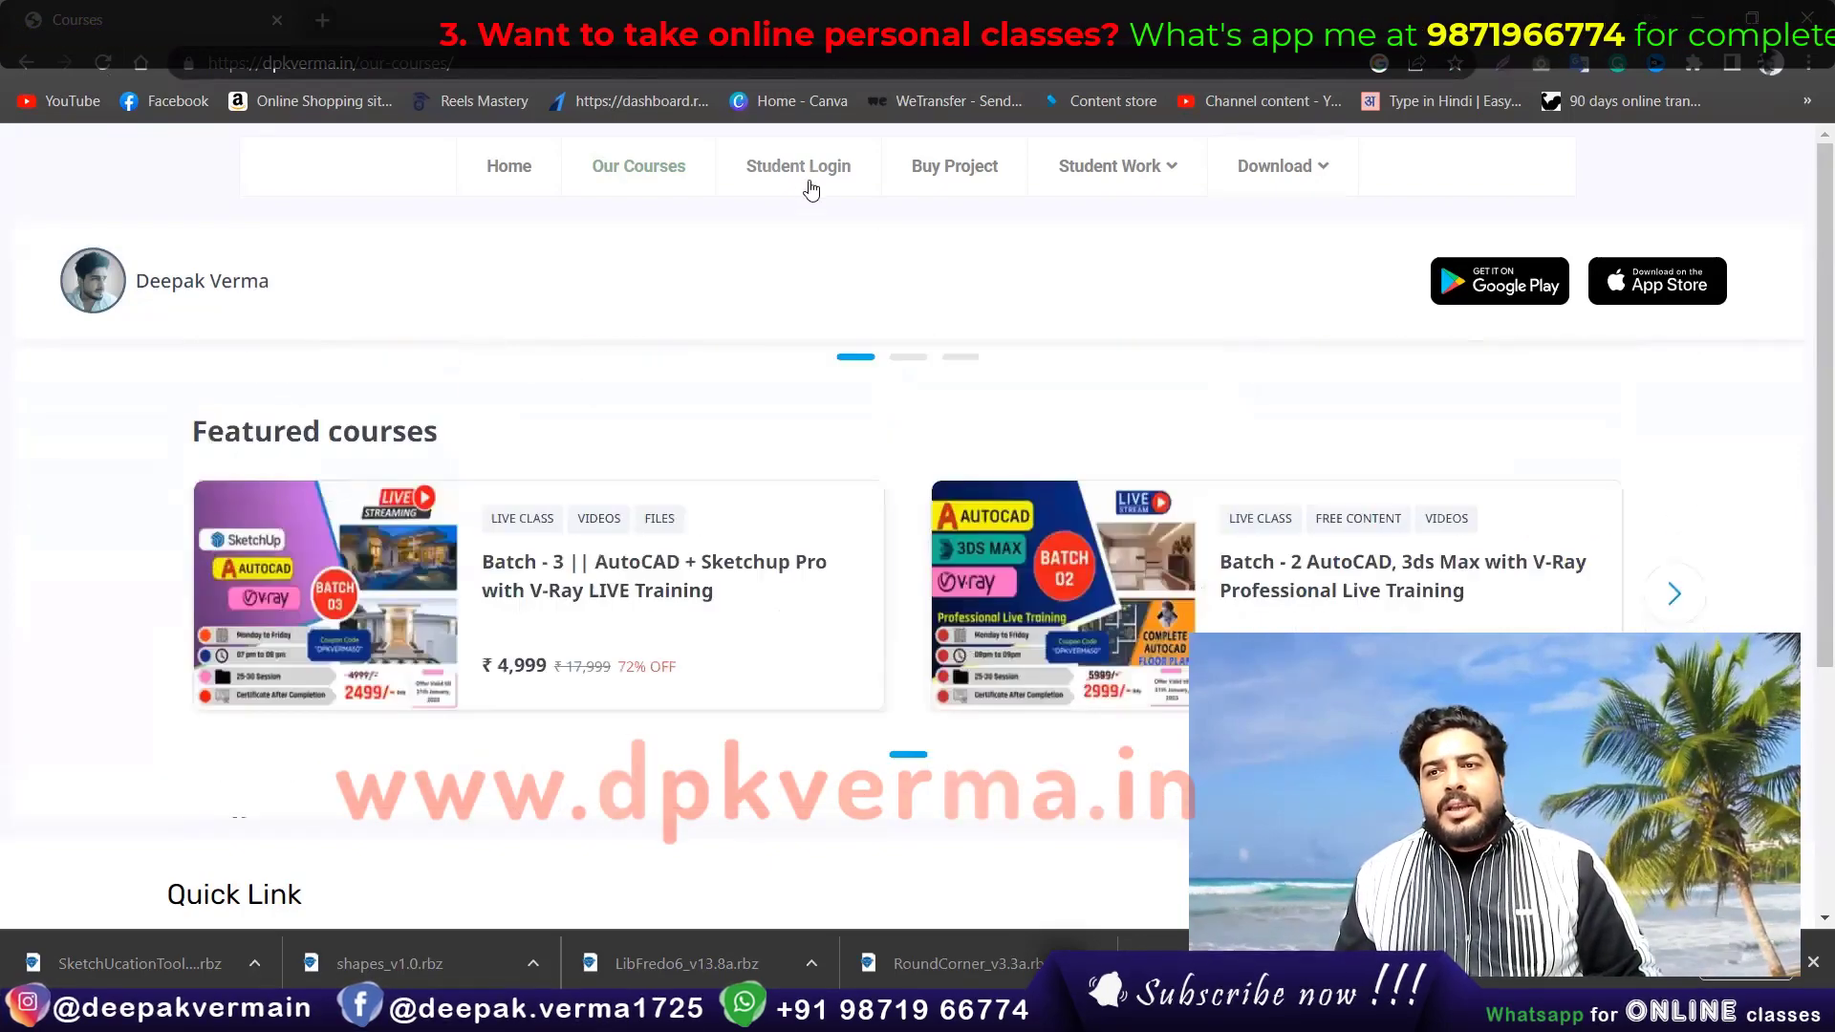
click(809, 186)
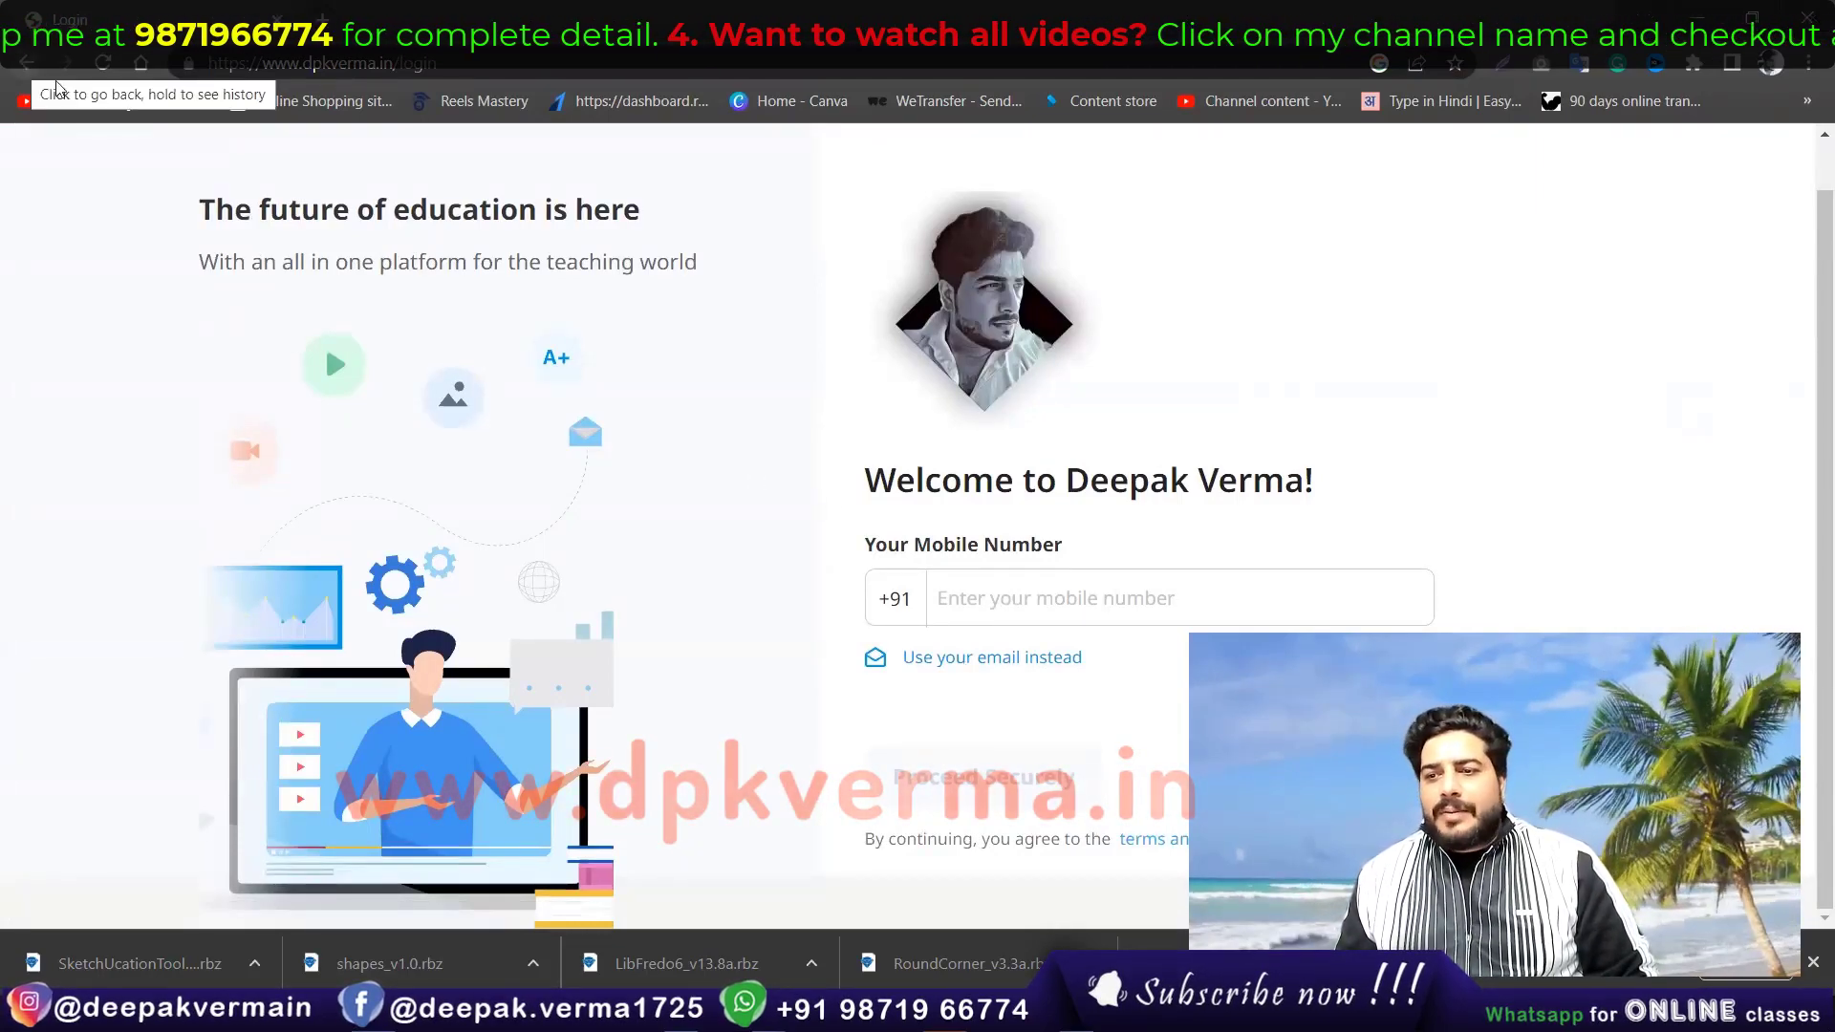
Step: Go back from the Student Login page and scroll through the previous page
click(28, 64)
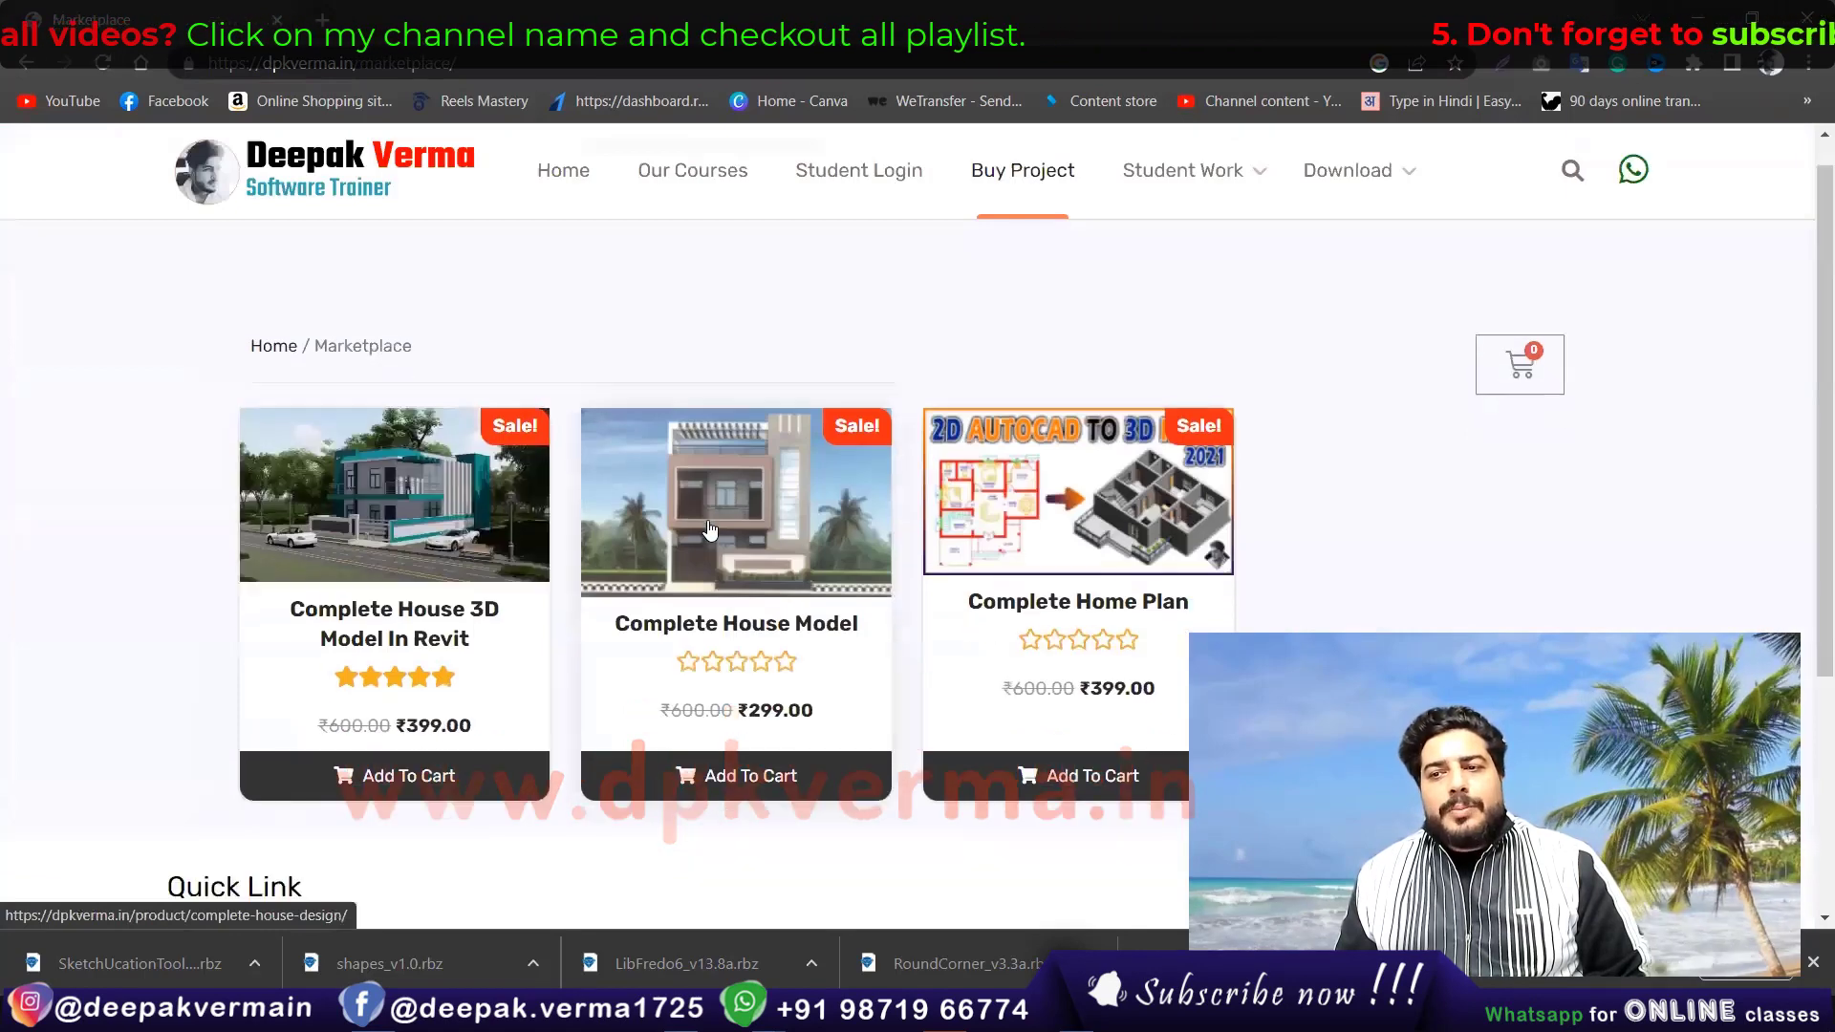
scroll(1008, 471, down, 2)
scroll(1008, 472, up, 1)
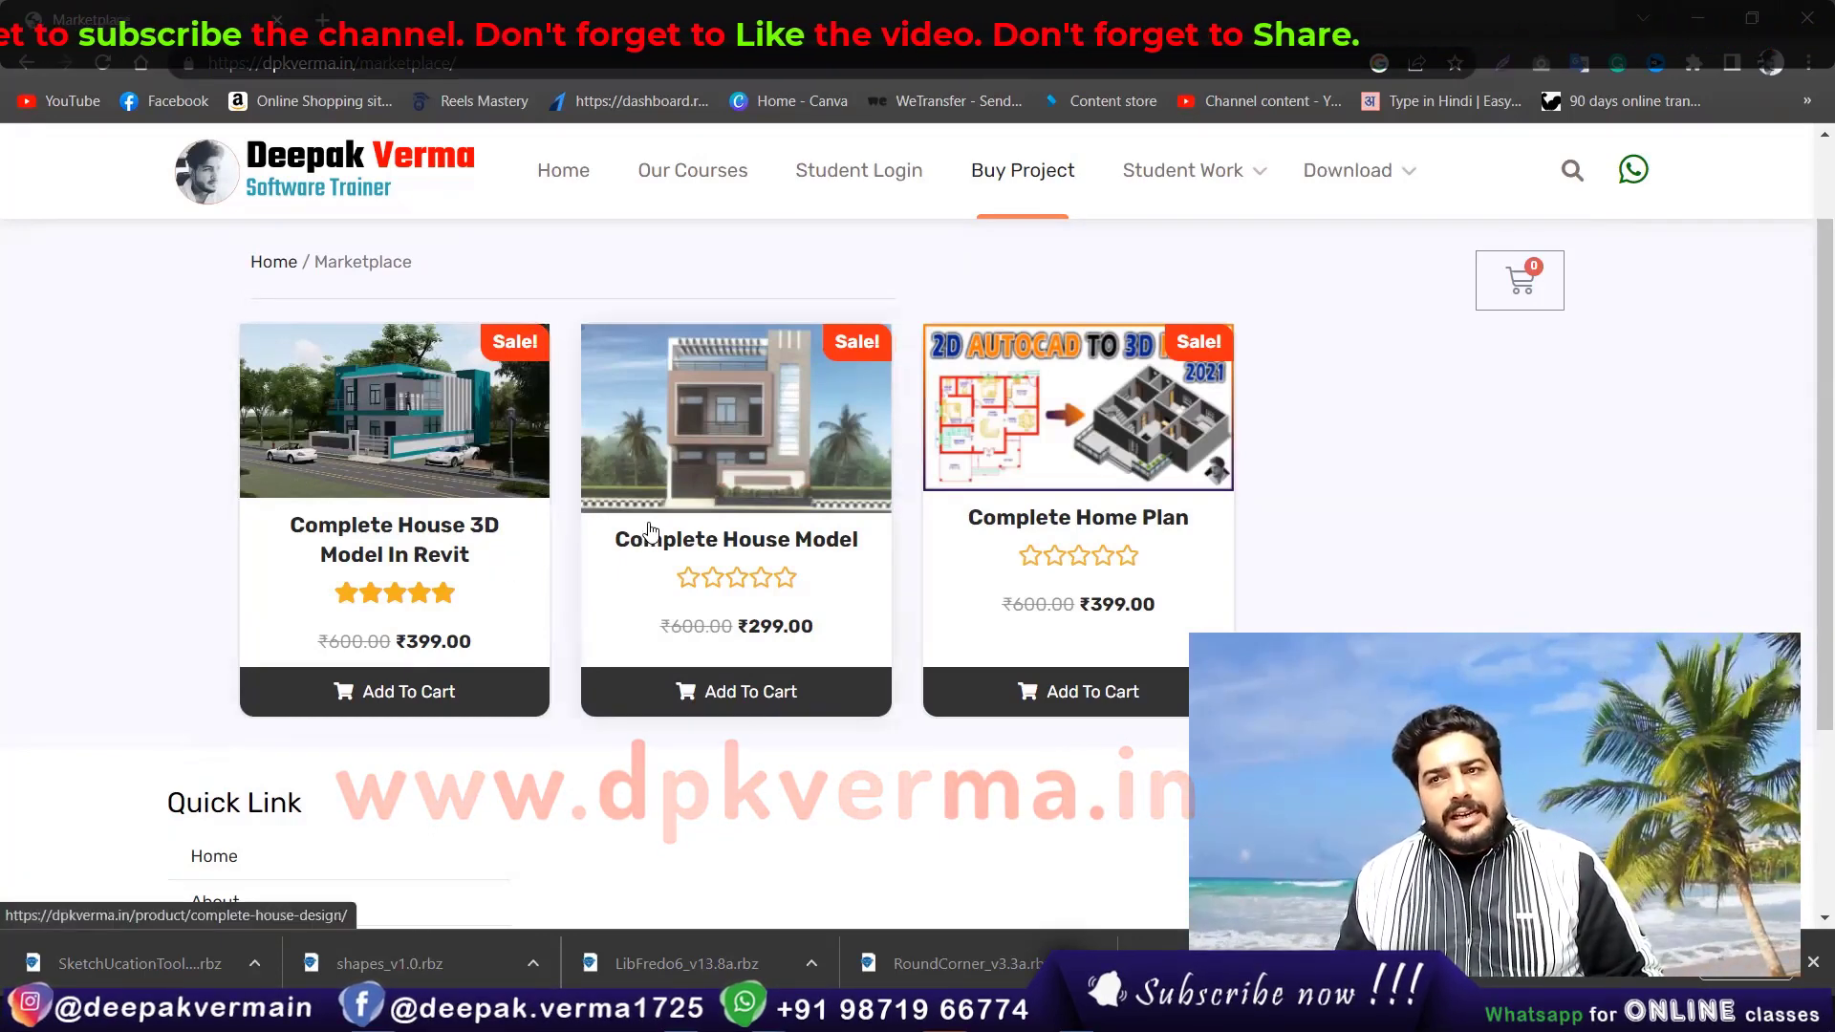
mouse_move(1183, 170)
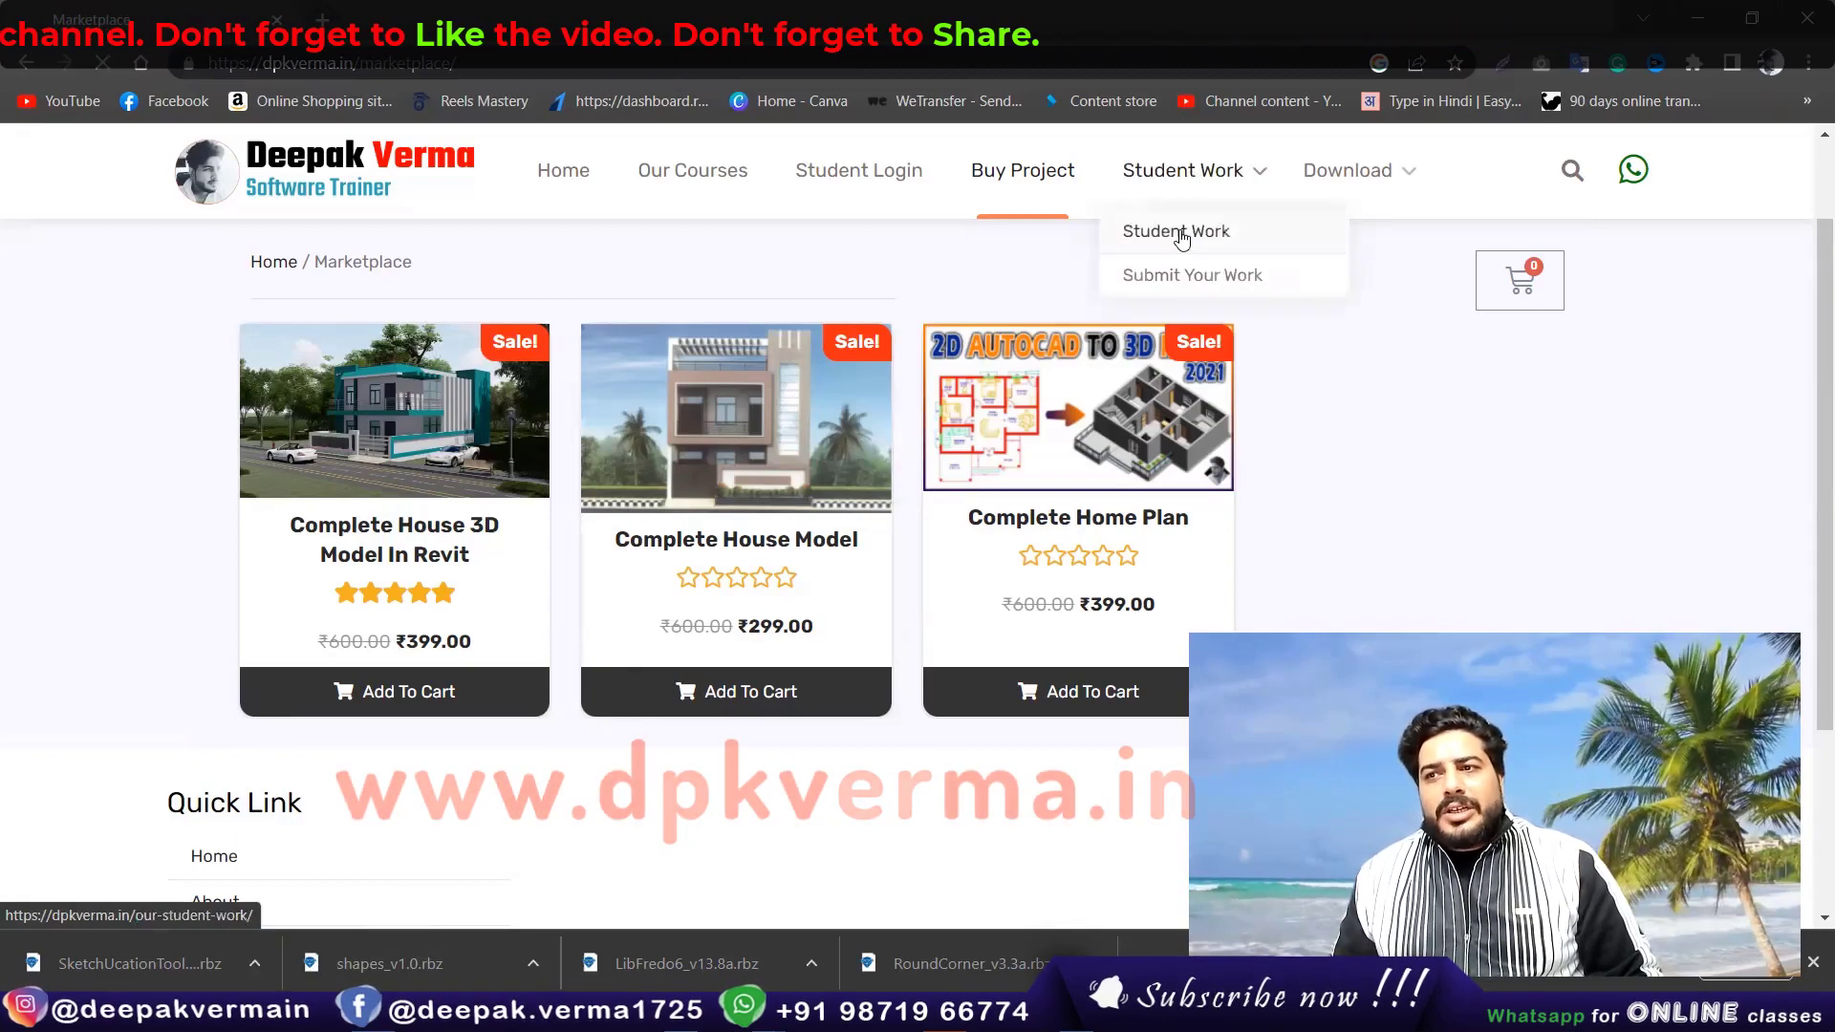
Step: Open the Student Work showcase and scroll through the student projects
click(1182, 239)
scroll(631, 536, down, 3)
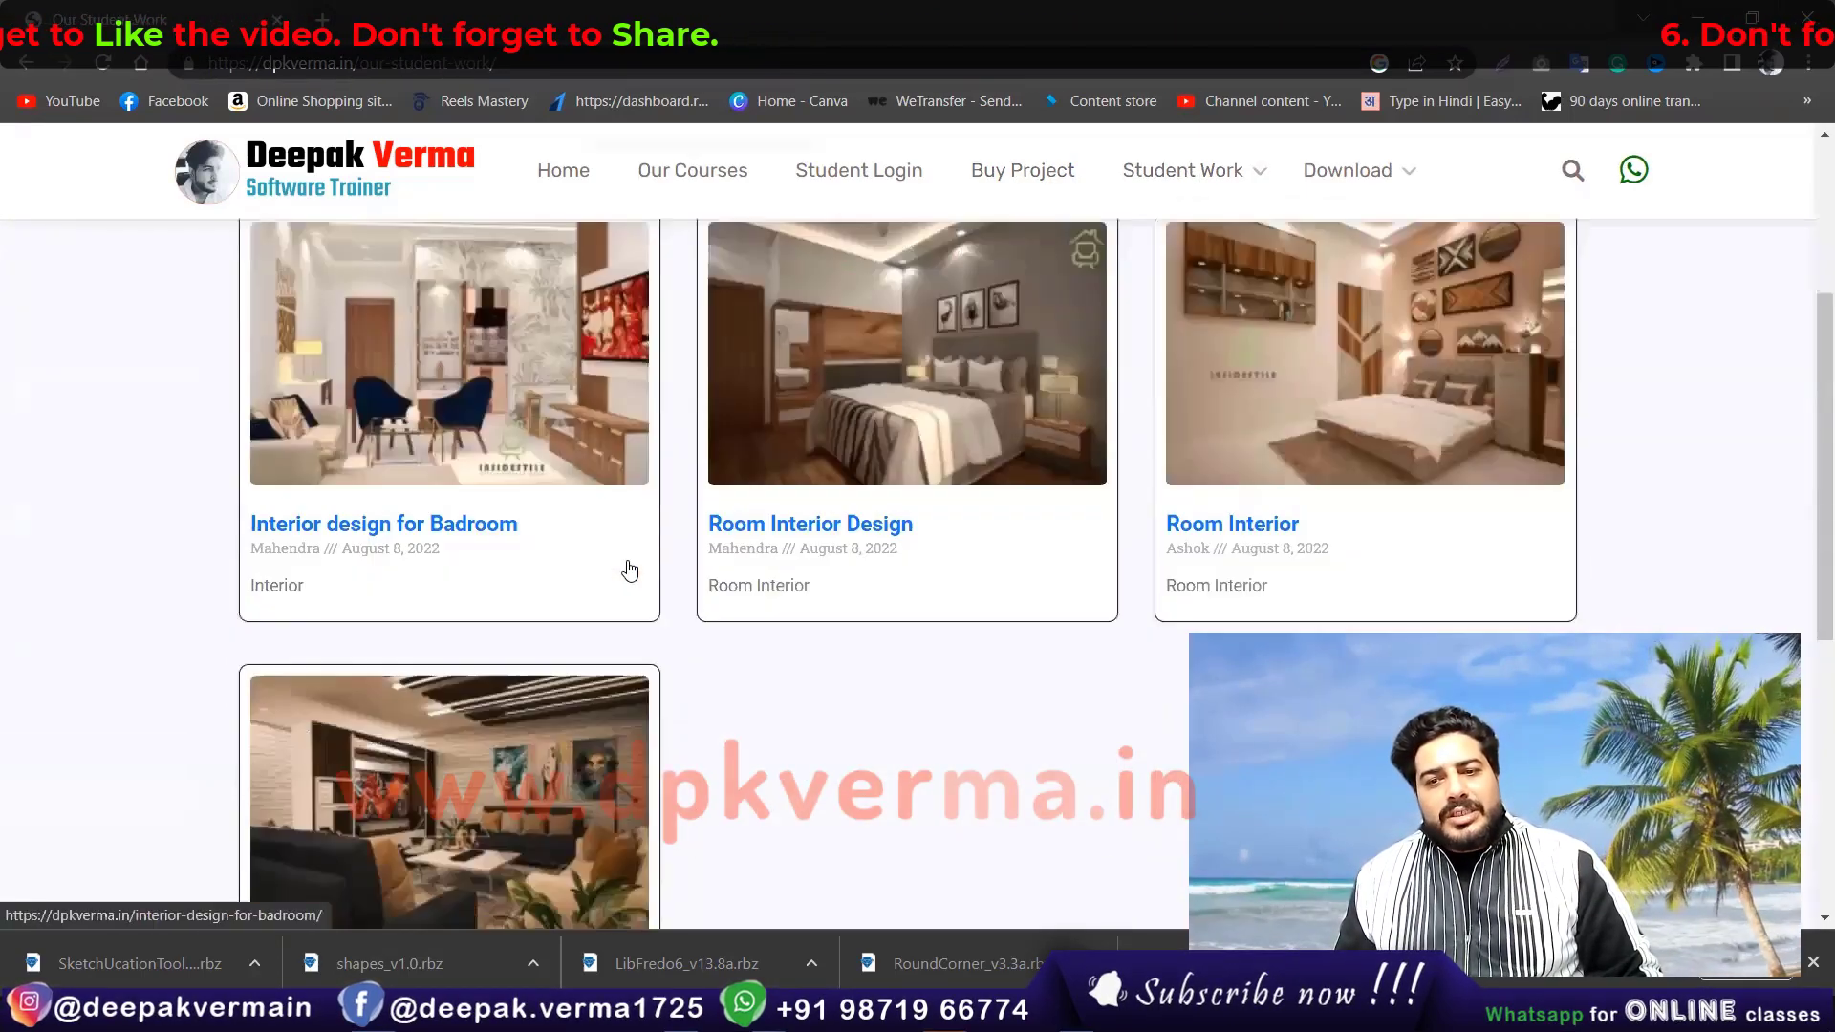
scroll(623, 567, down, 1)
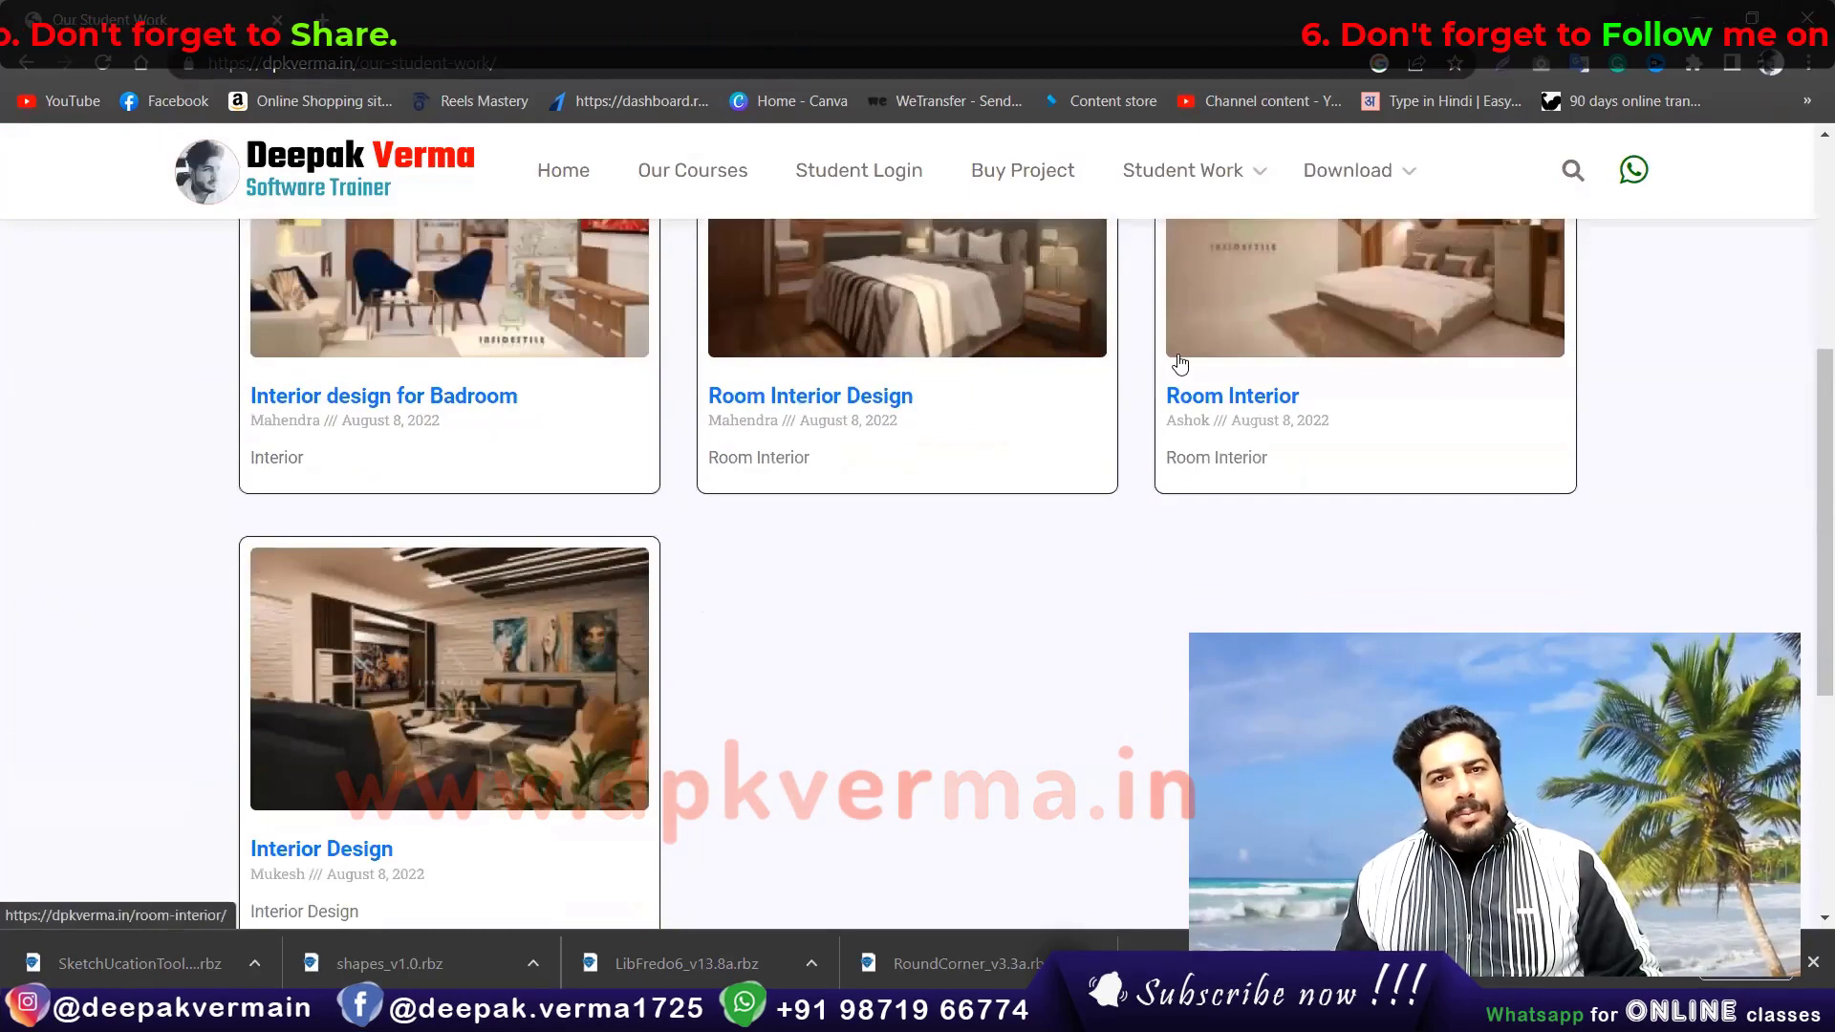
scroll(1027, 429, up, 3)
Step: Open Submit Your Work and try the name, post title and post content fields
click(1185, 169)
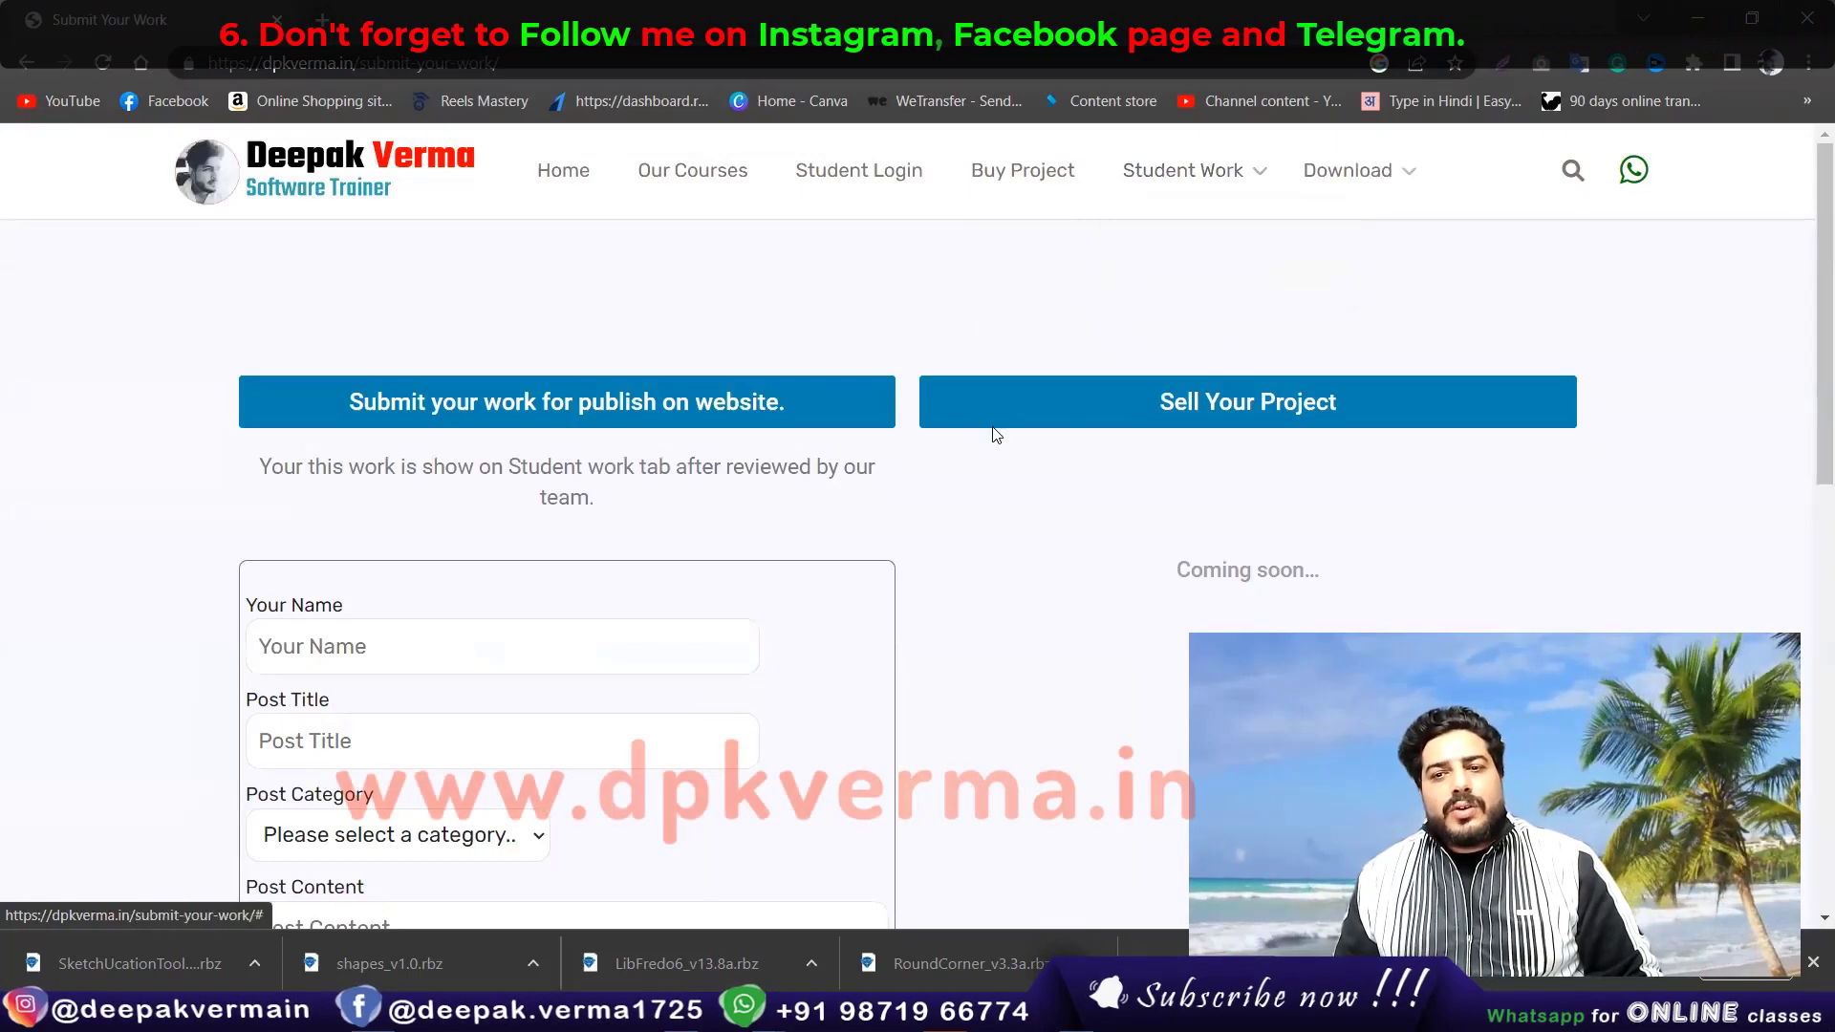
scroll(501, 442, down, 3)
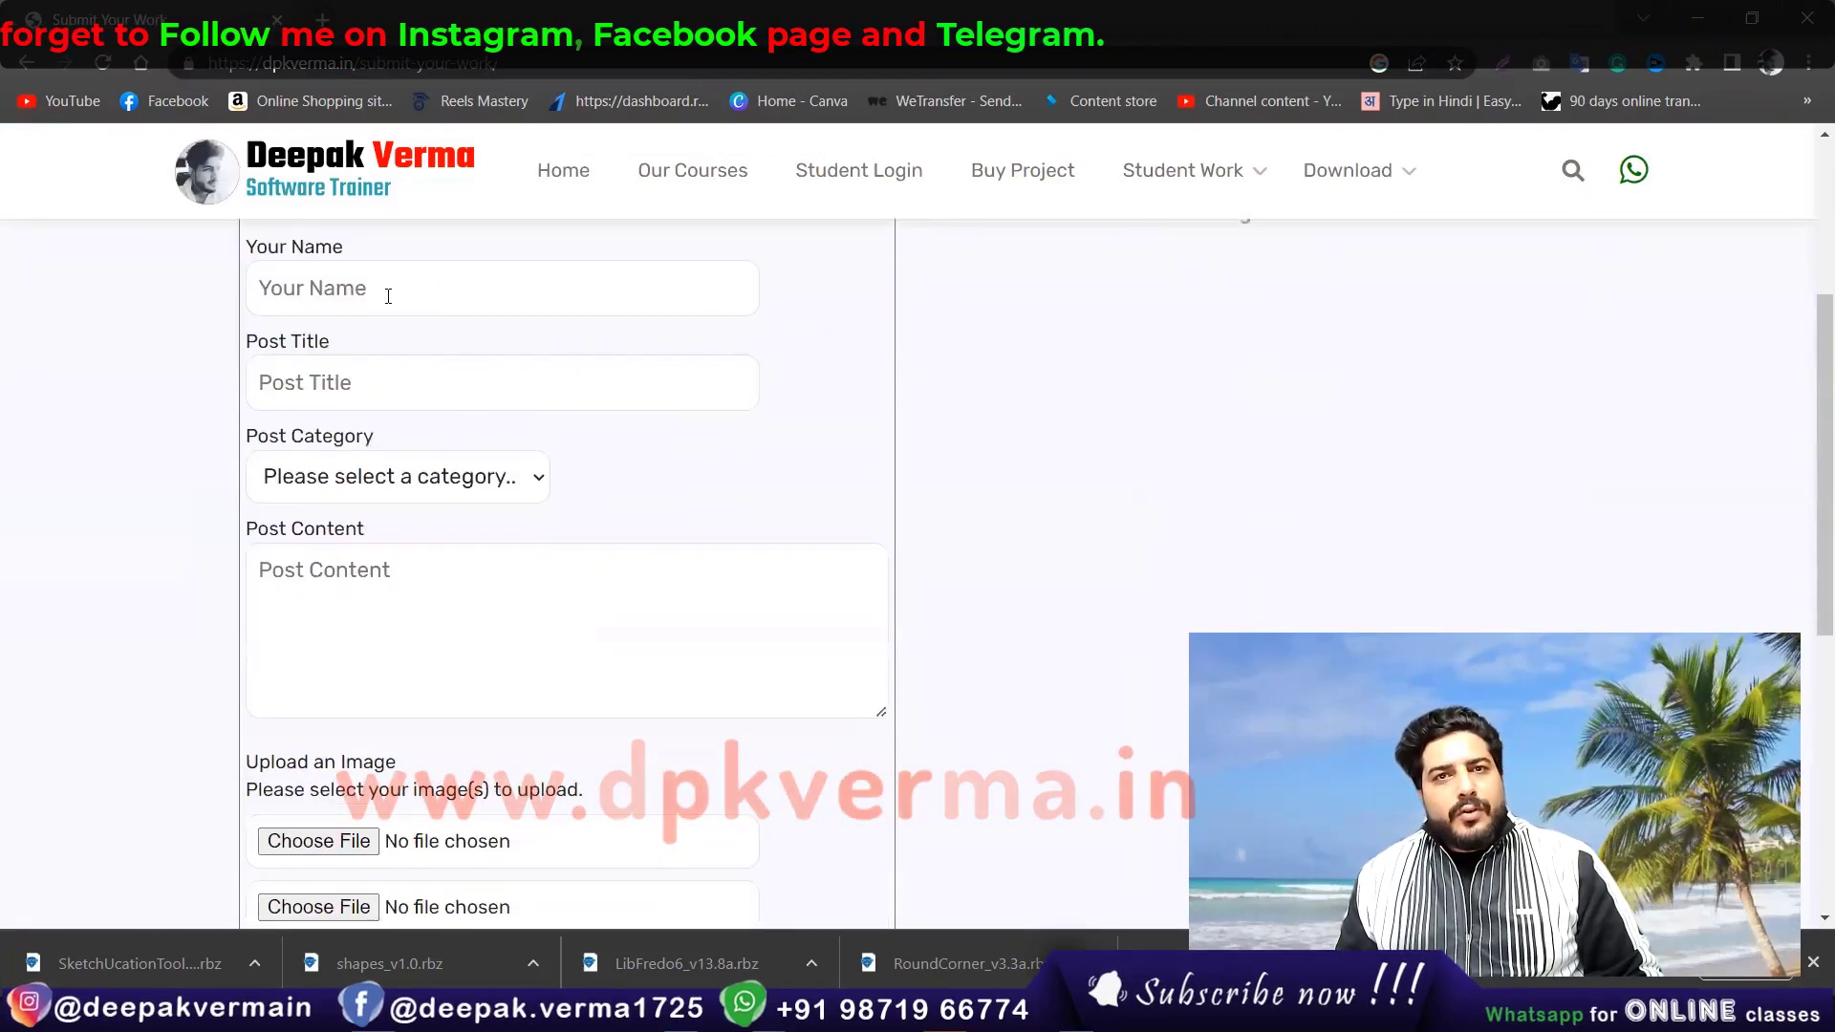
click(434, 300)
click(413, 384)
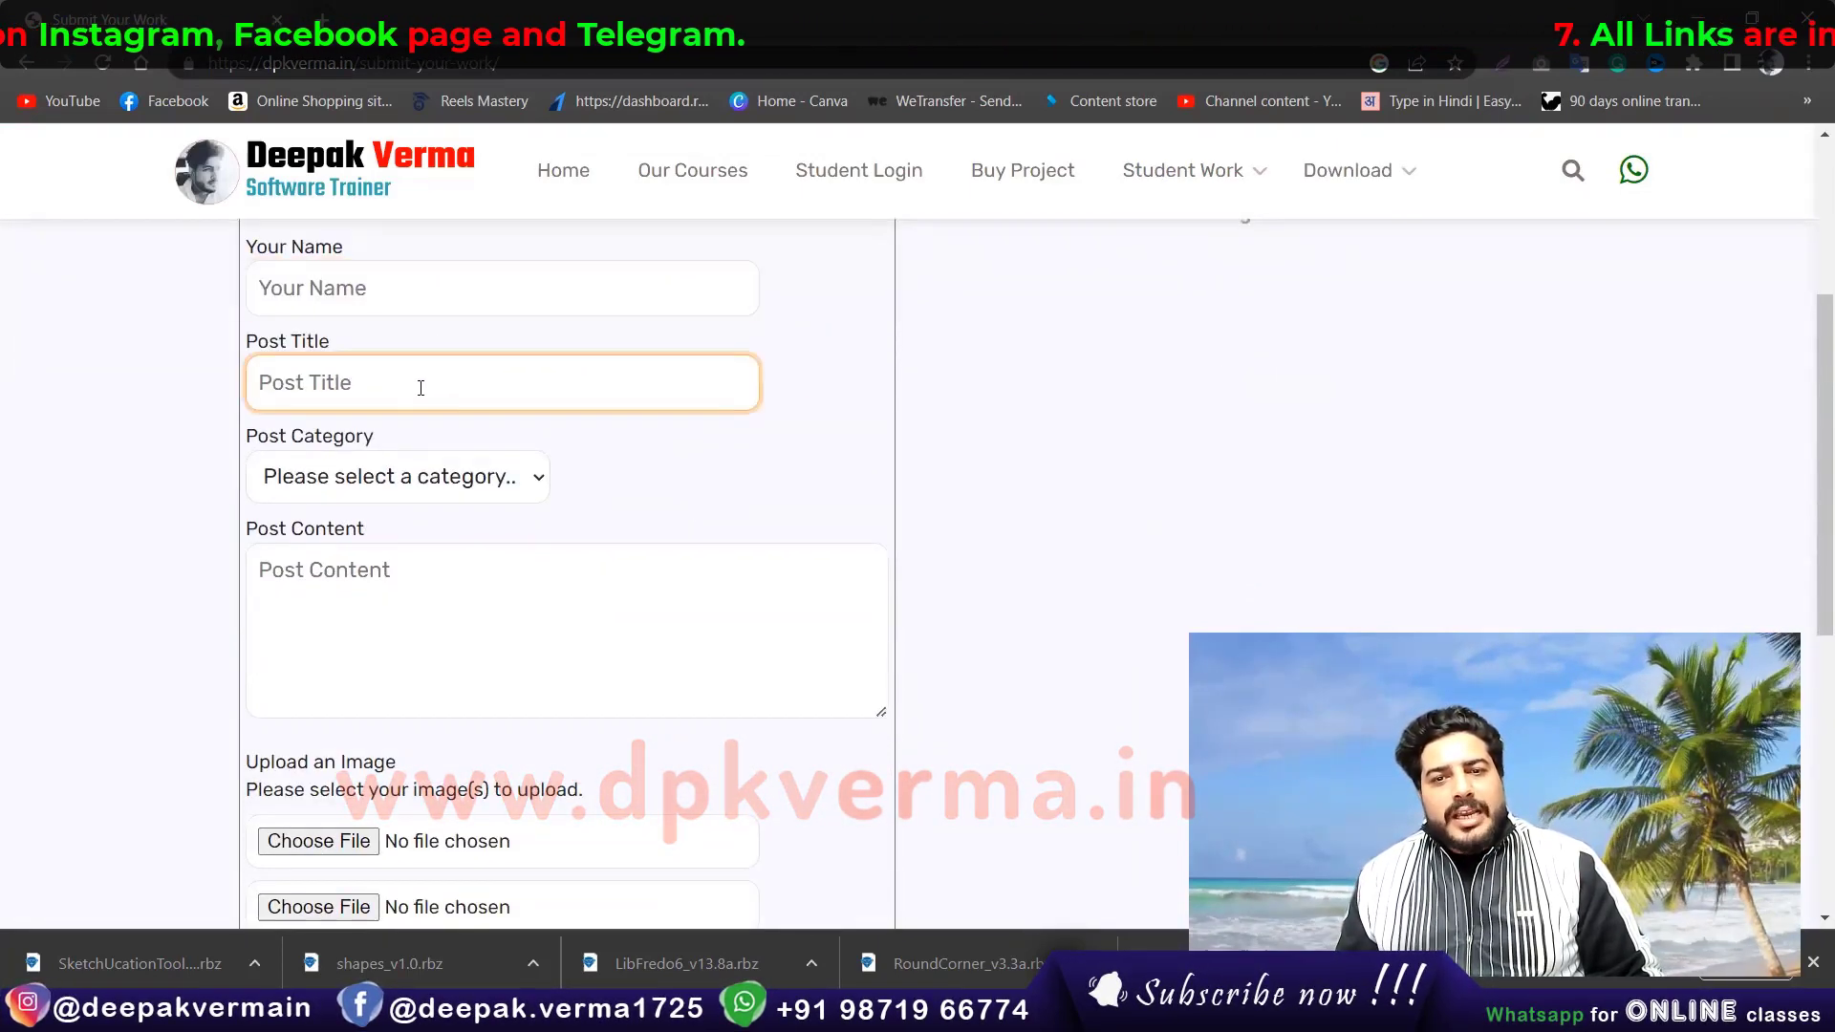
scroll(424, 394, down, 2)
scroll(424, 394, up, 1)
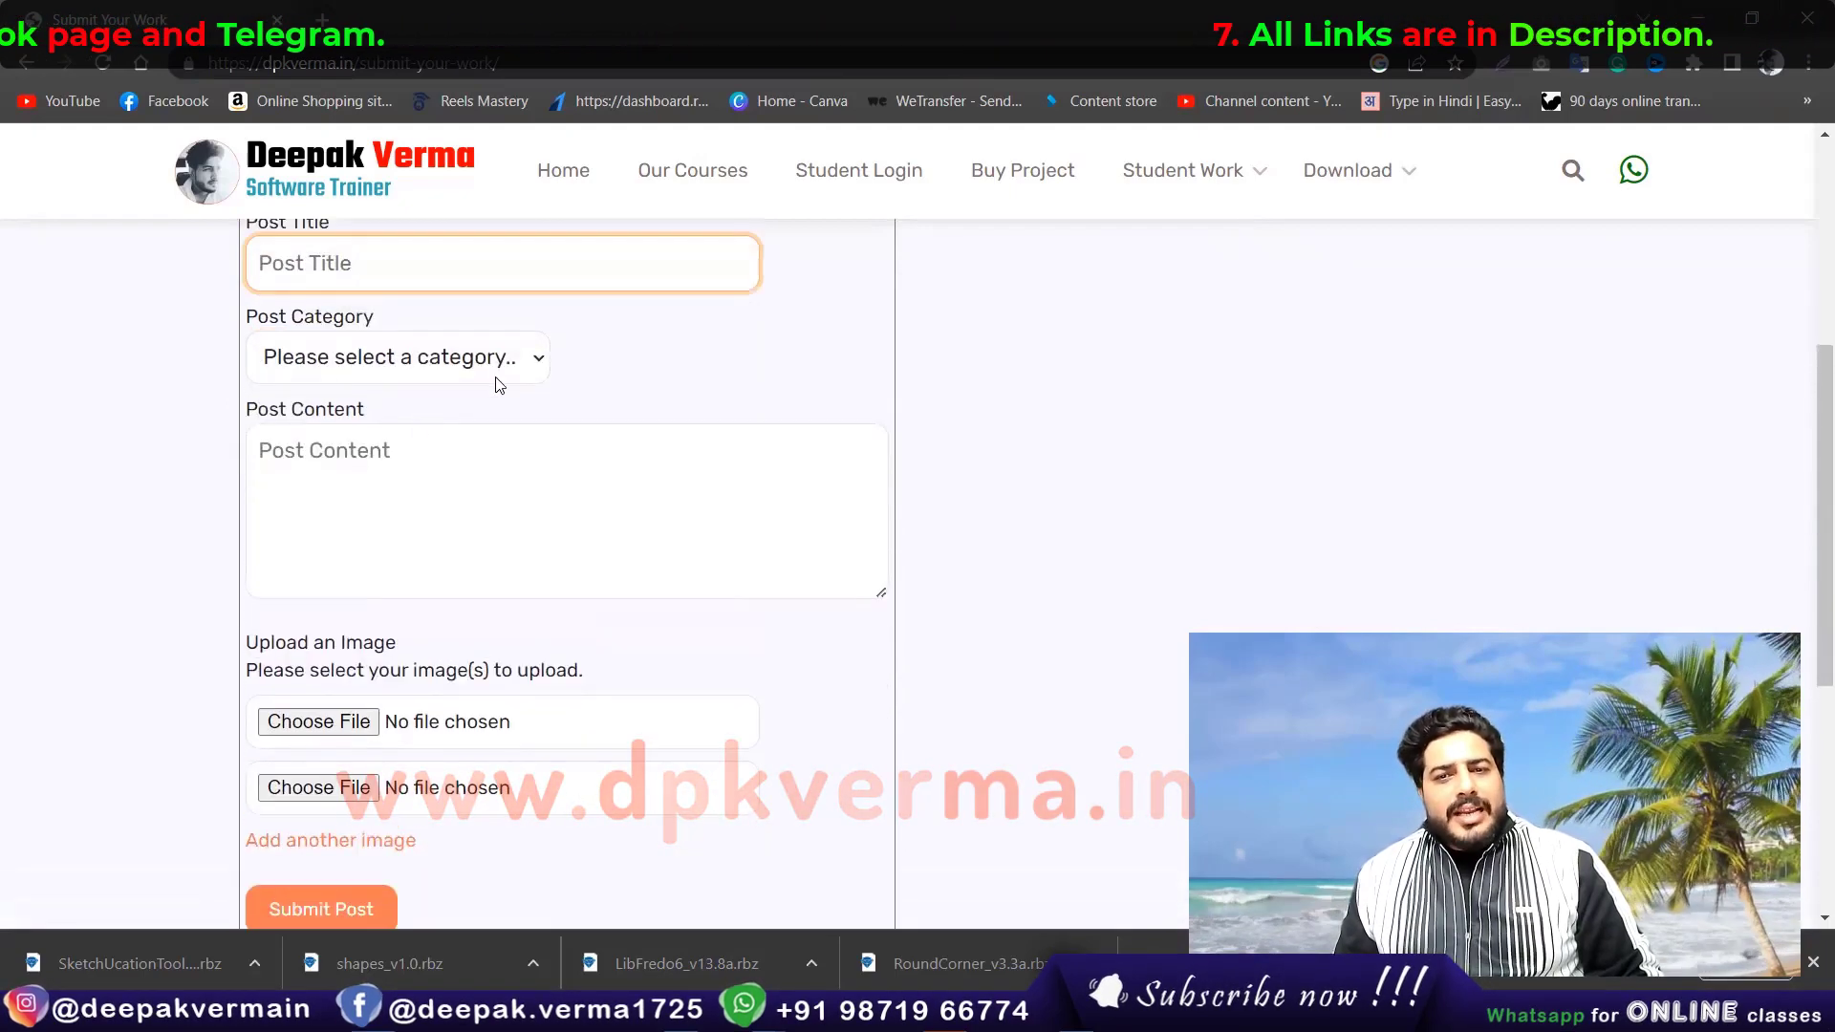
scroll(421, 392, down, 1)
click(421, 391)
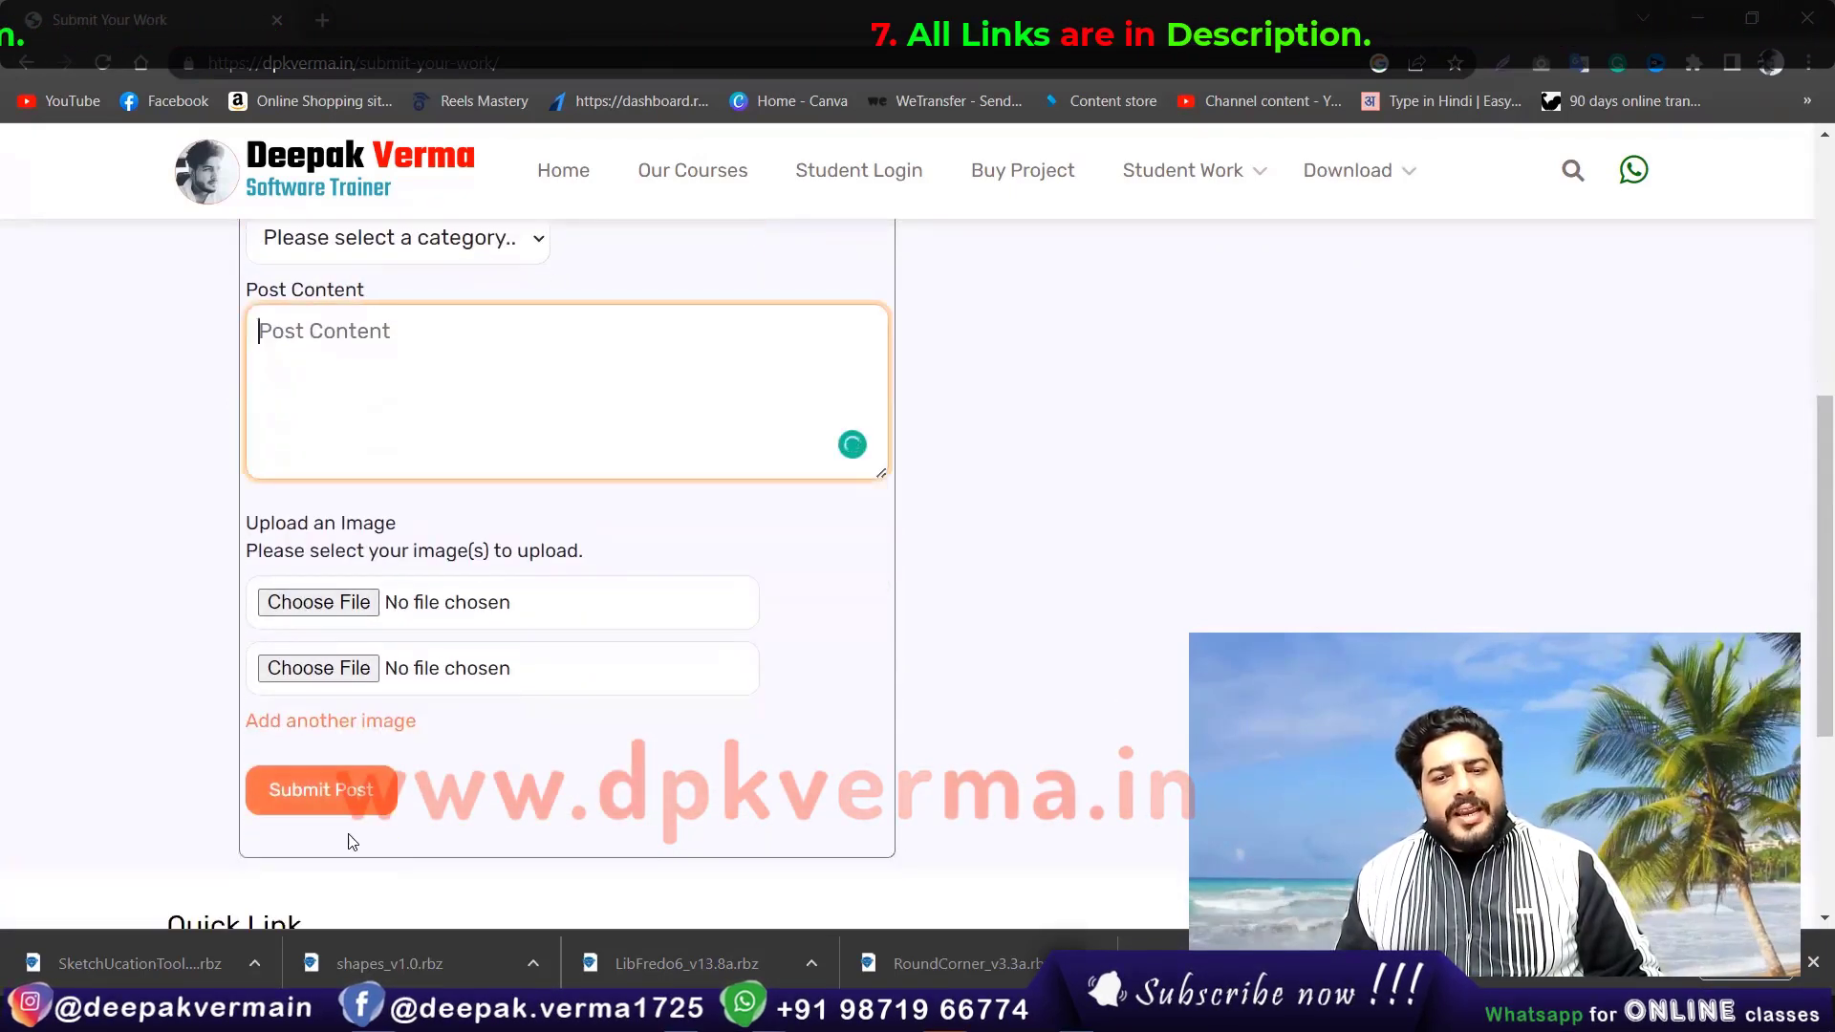
scroll(841, 688, up, 5)
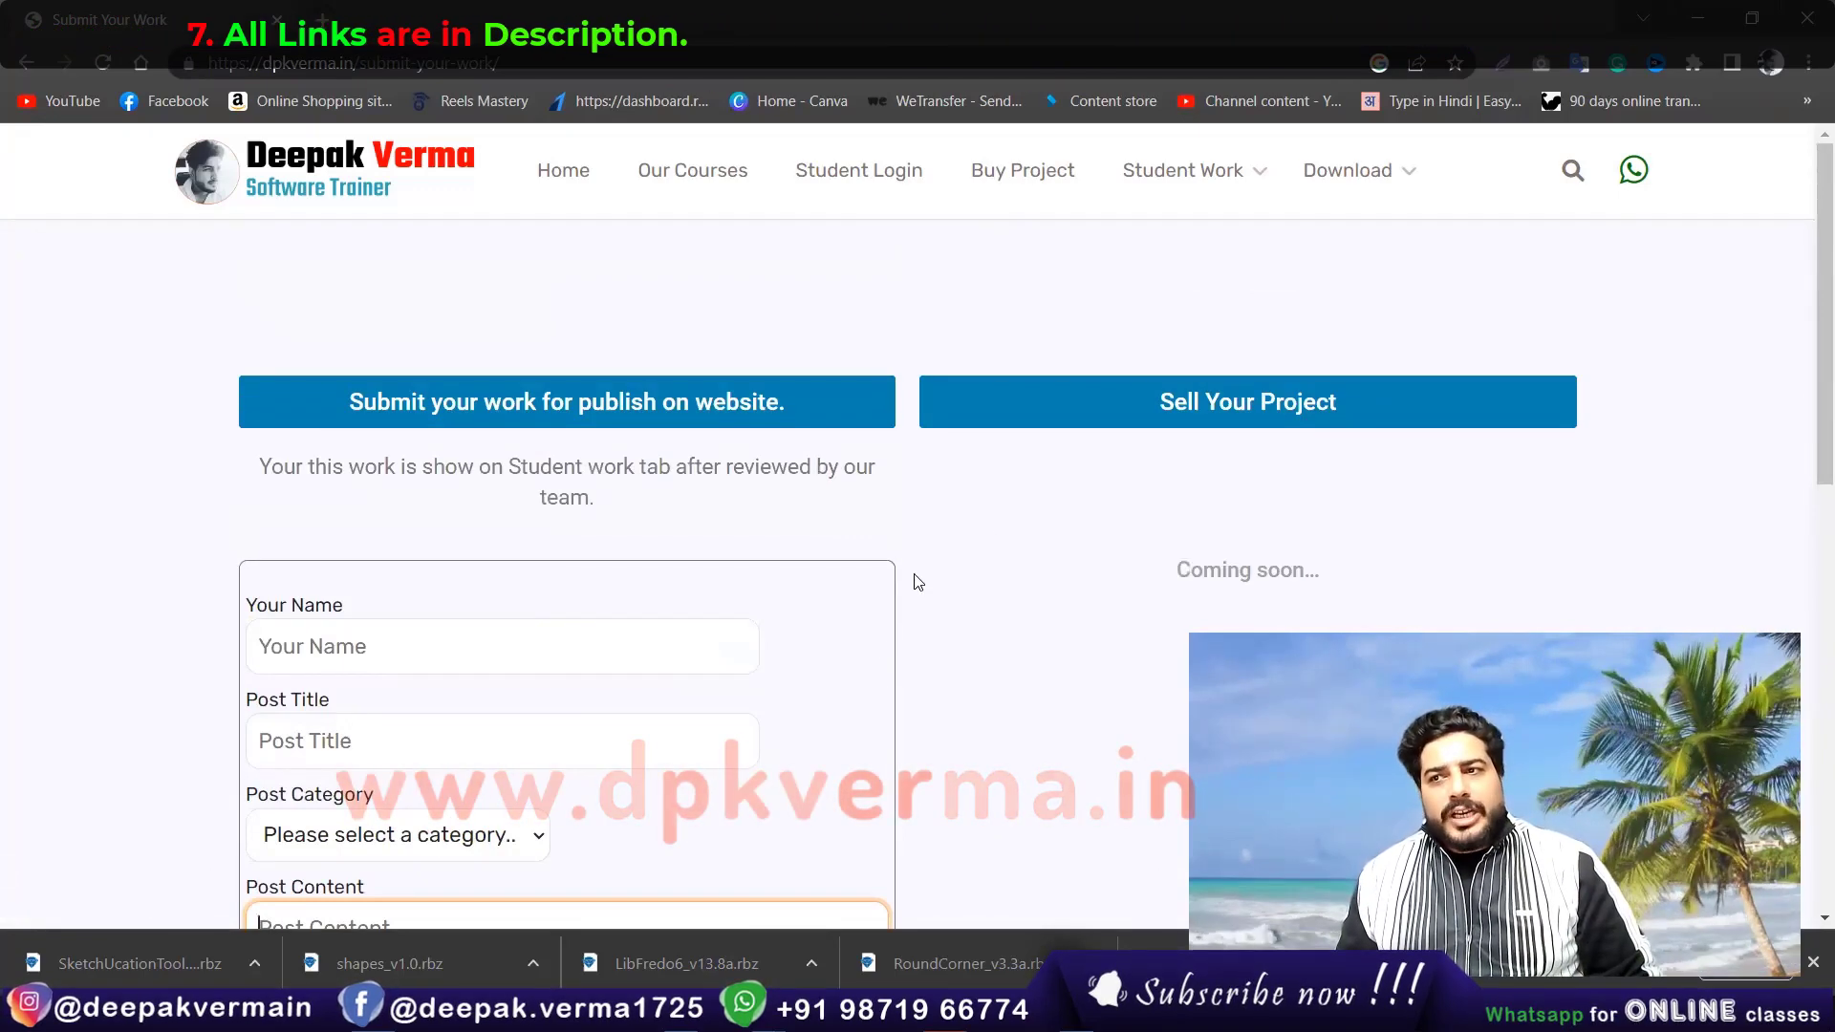
Step: Open the software downloads page and scroll through it
click(1334, 234)
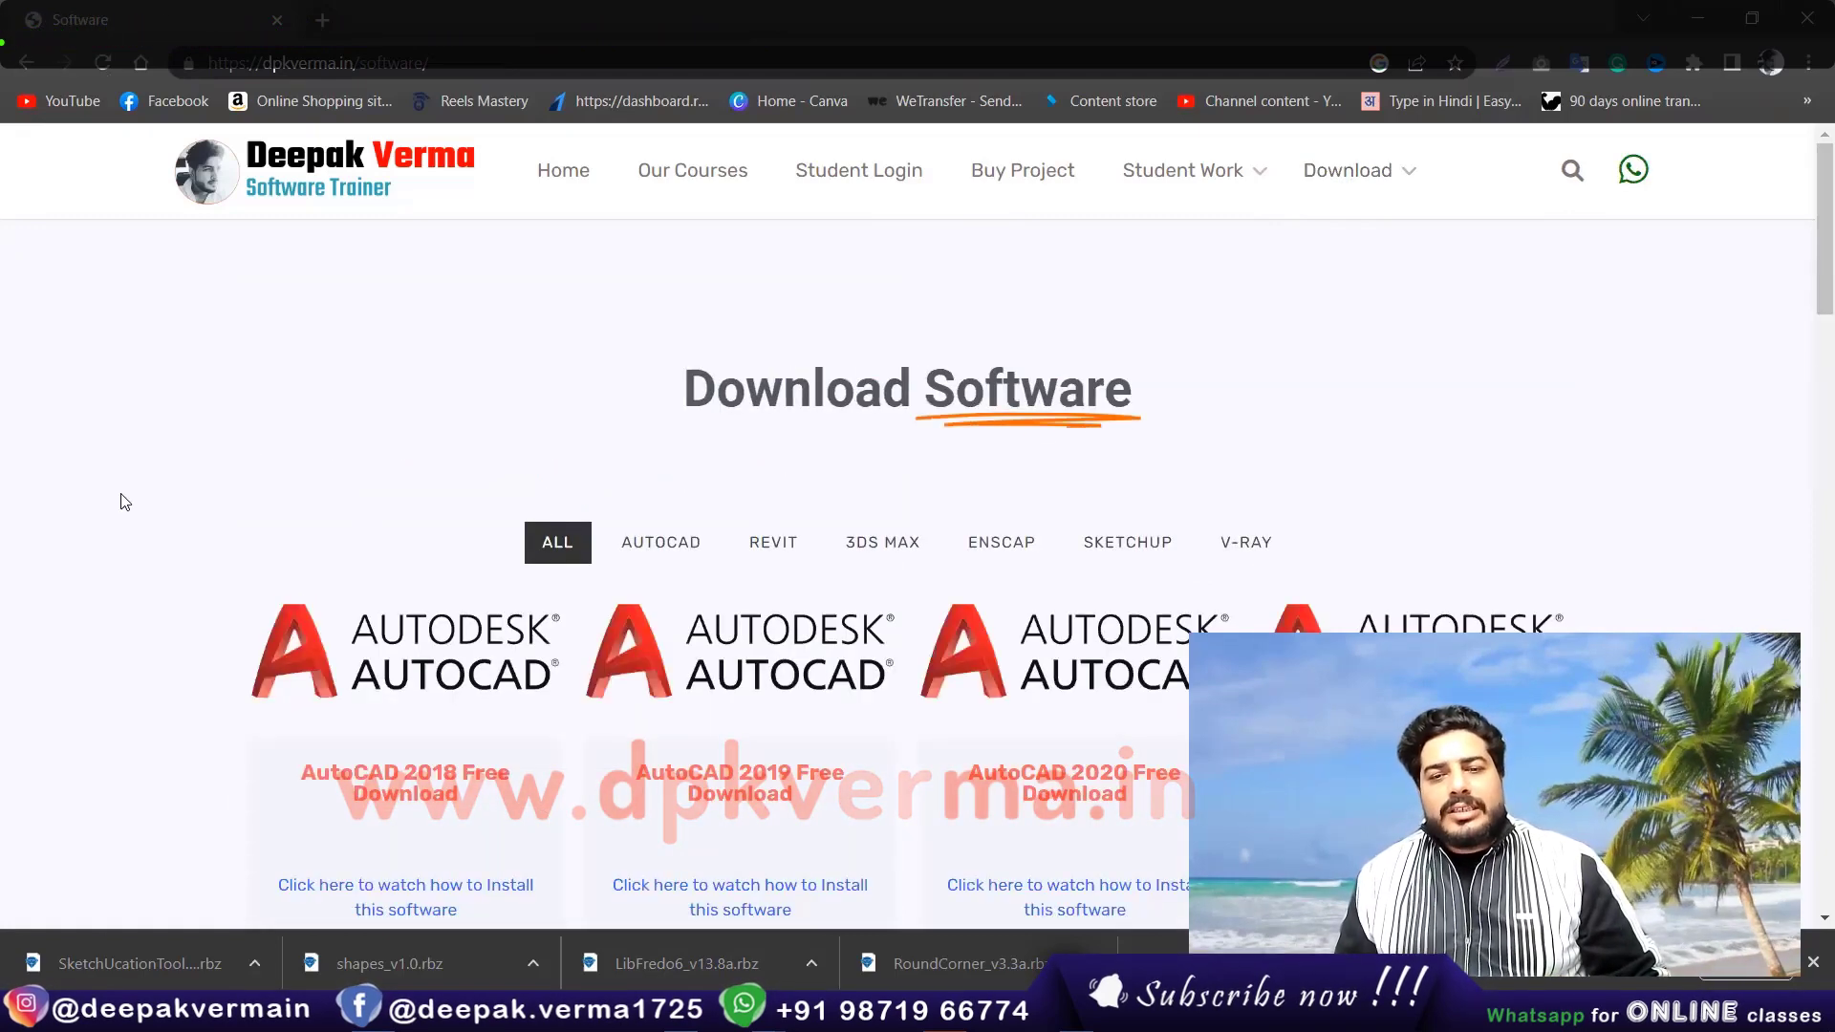
scroll(5, 528, down, 3)
scroll(4, 529, up, 1)
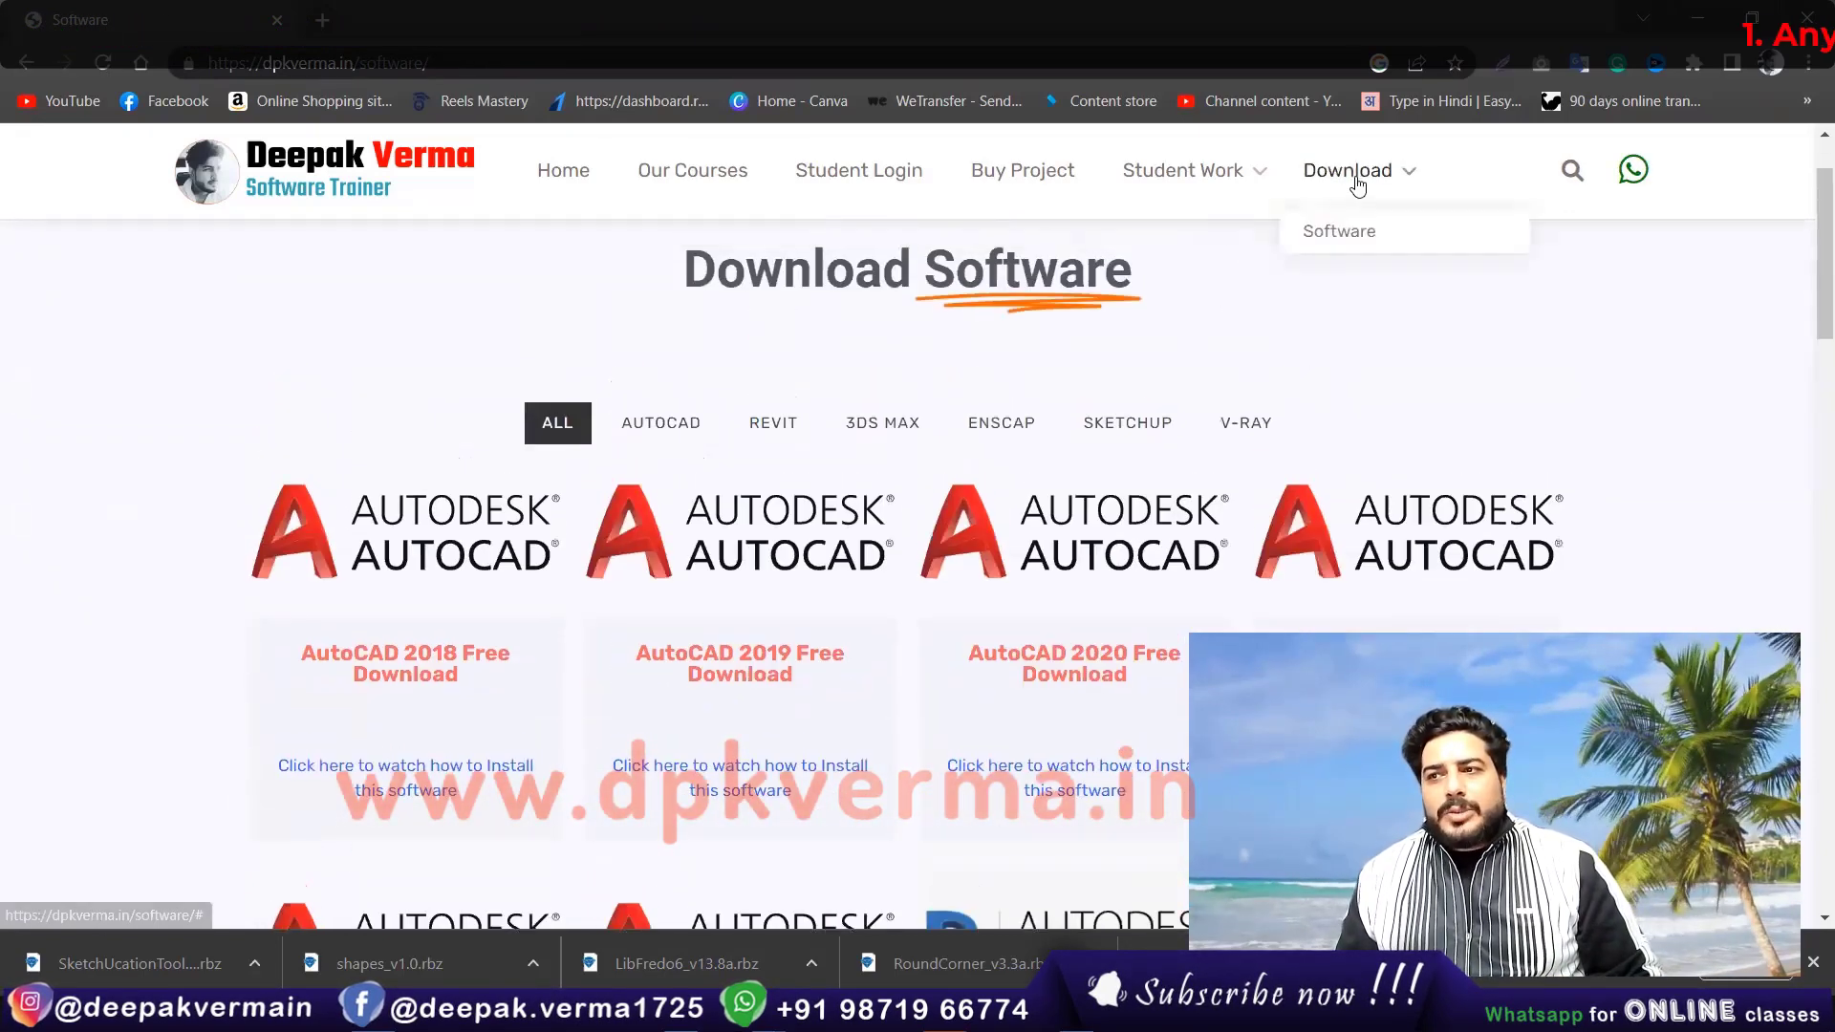
scroll(574, 383, down, 1)
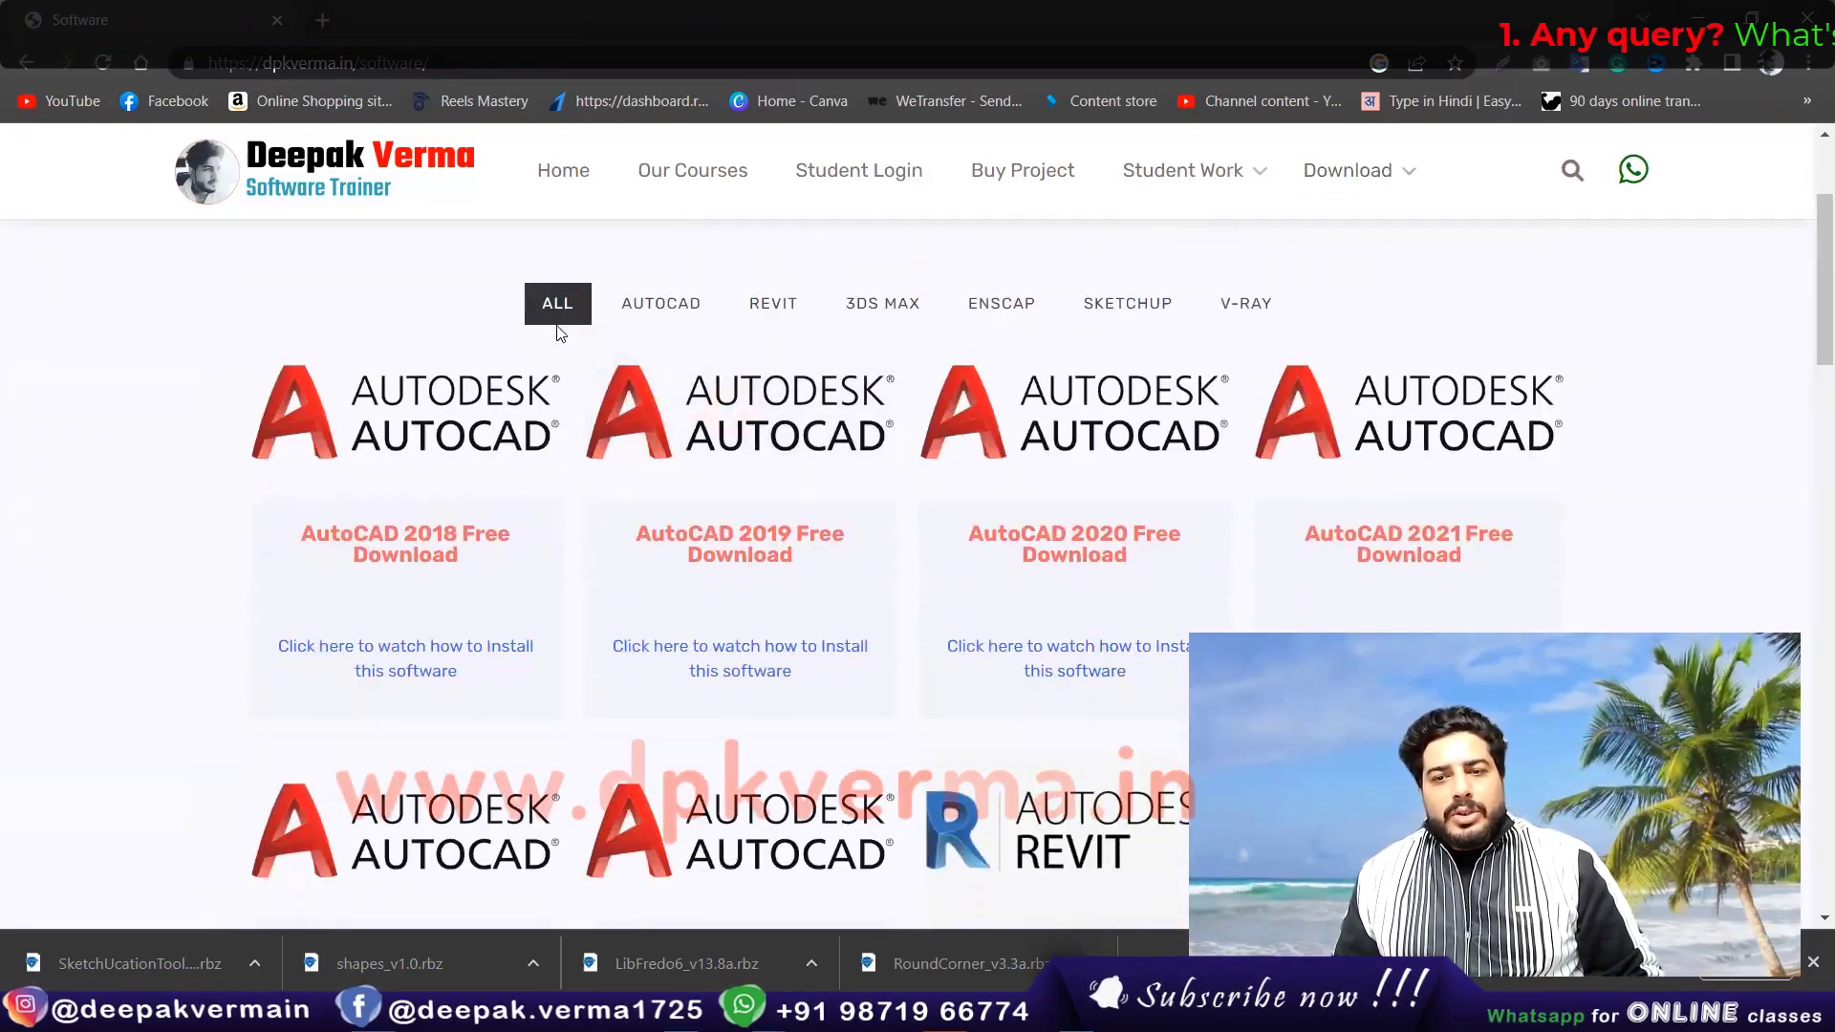
Step: Filter the downloads by AutoCAD, Revit, 3ds Max and finally SketchUp
click(660, 304)
scroll(382, 402, down, 1)
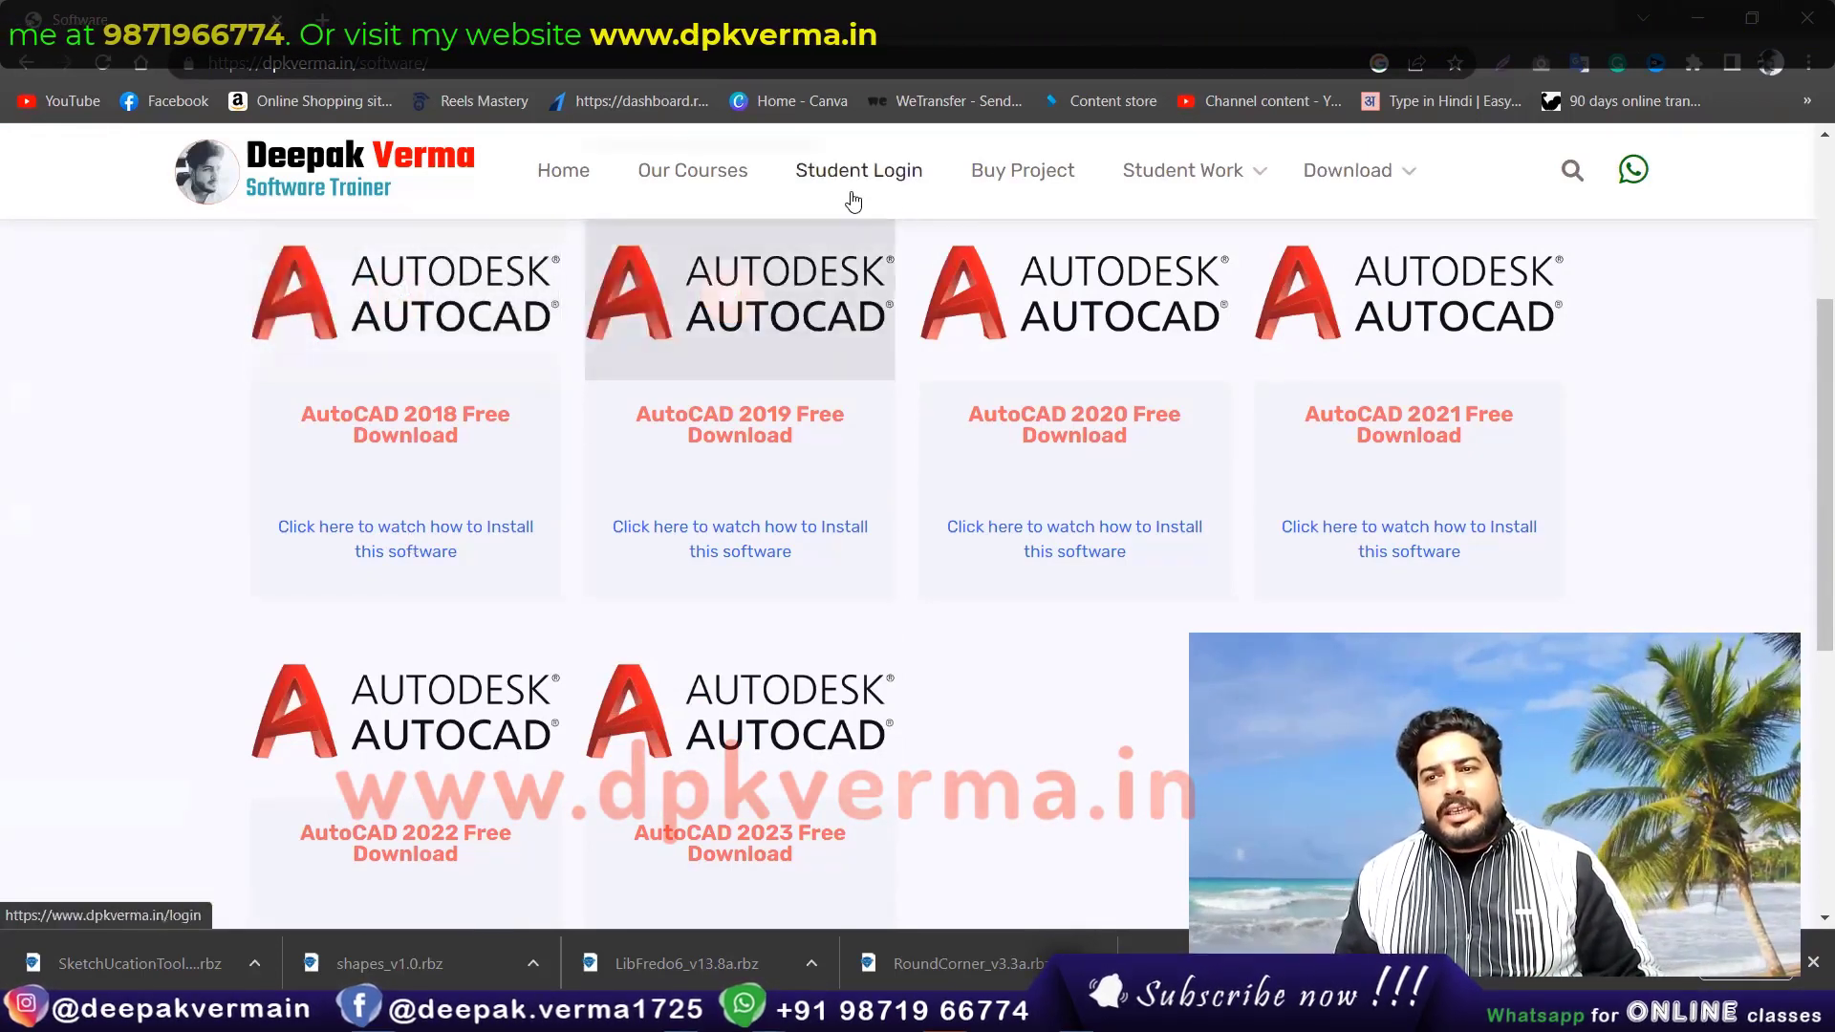
scroll(860, 287, up, 1)
click(786, 303)
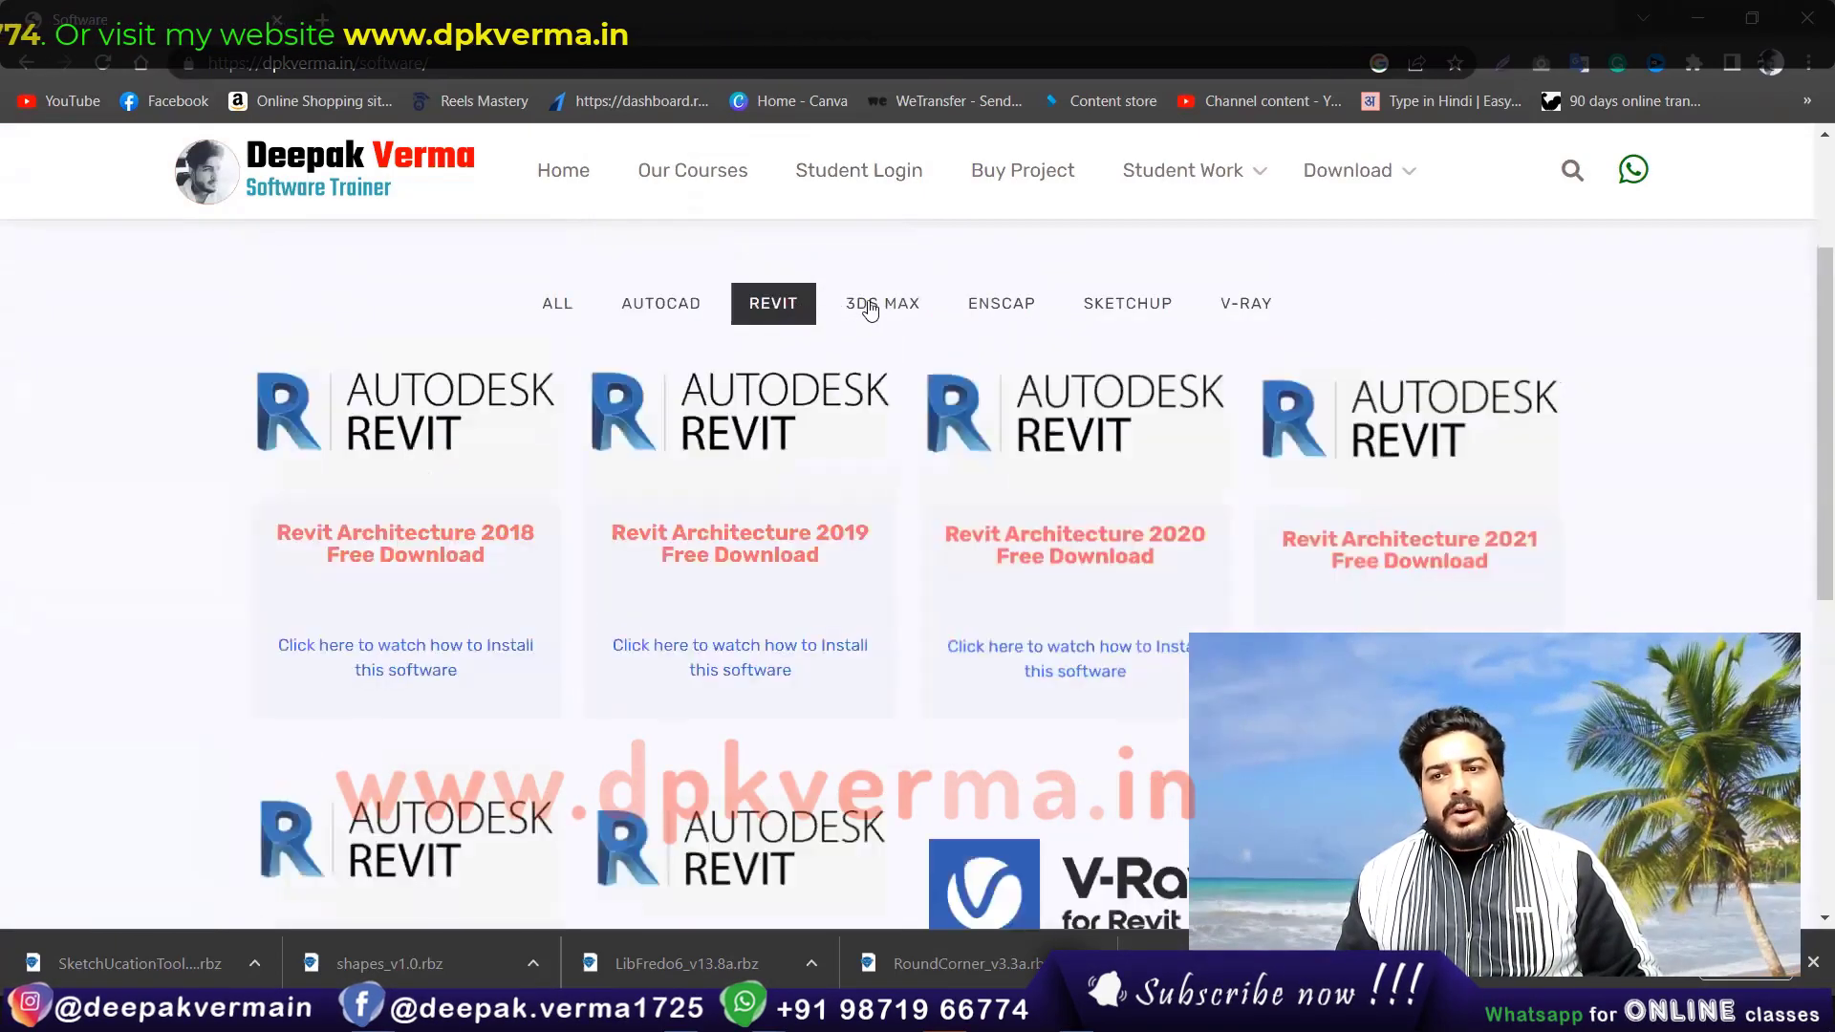
click(870, 306)
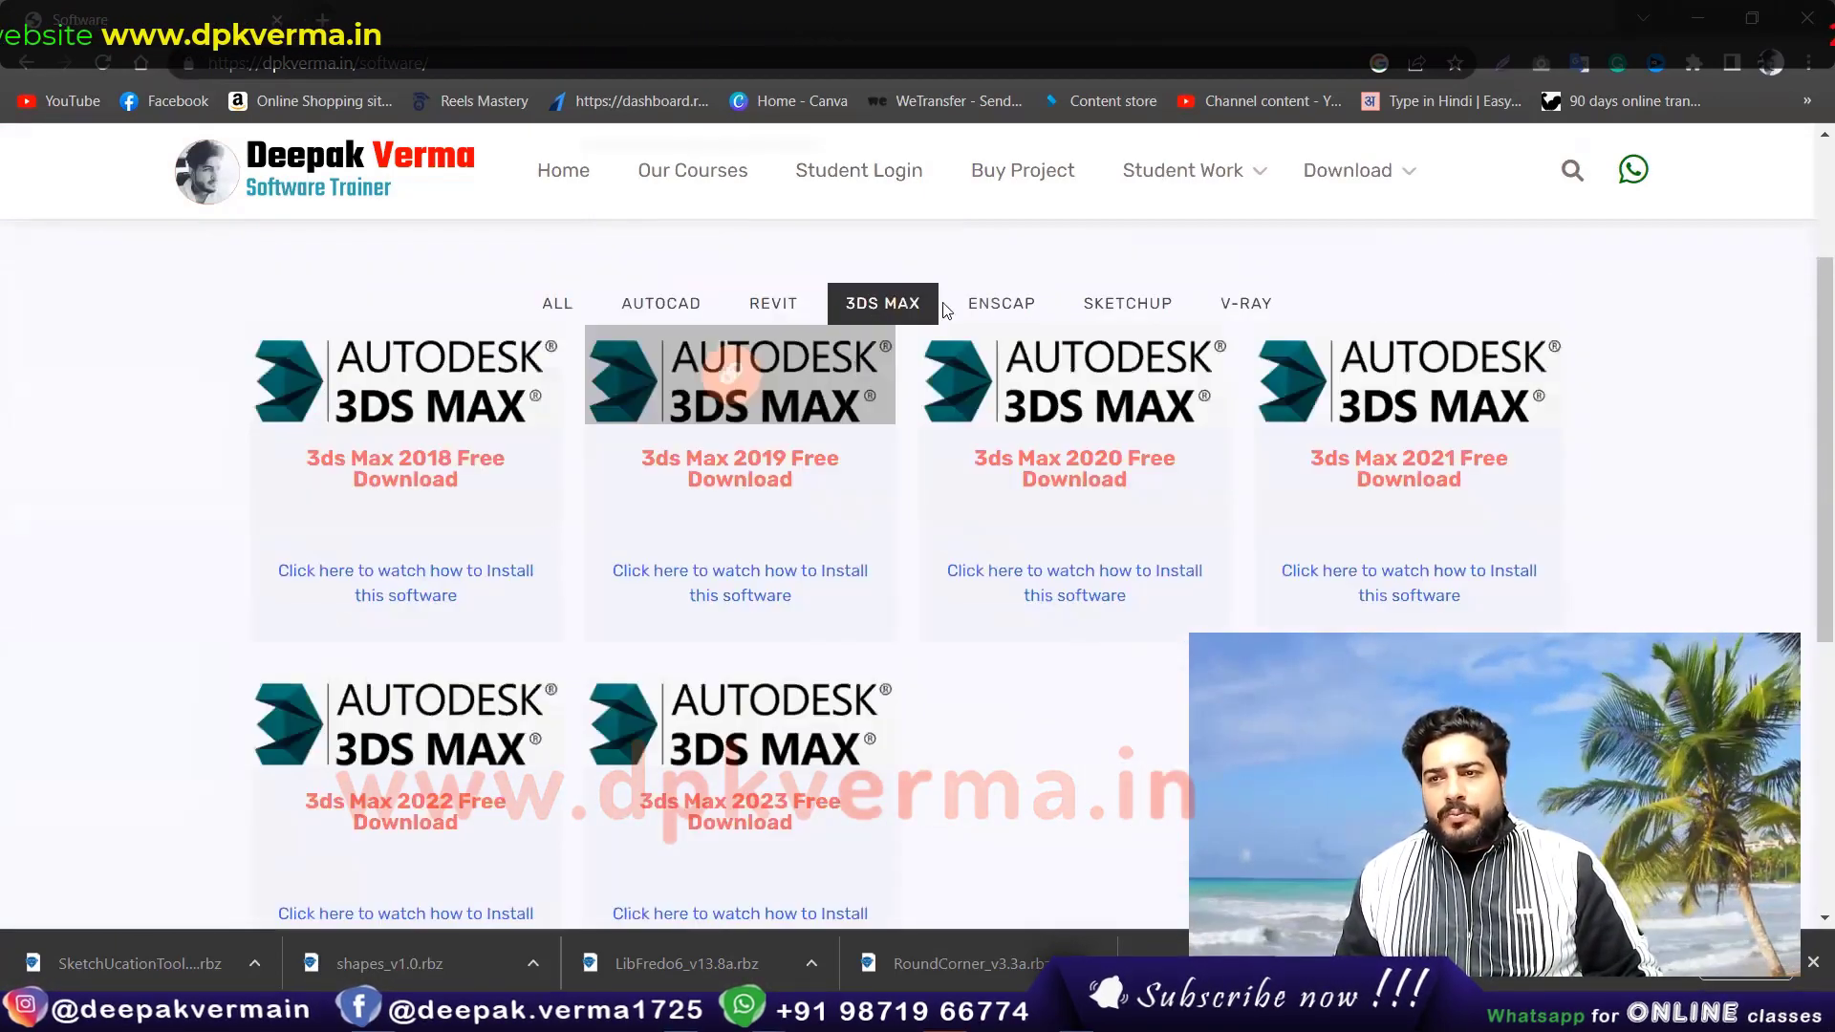
click(1128, 303)
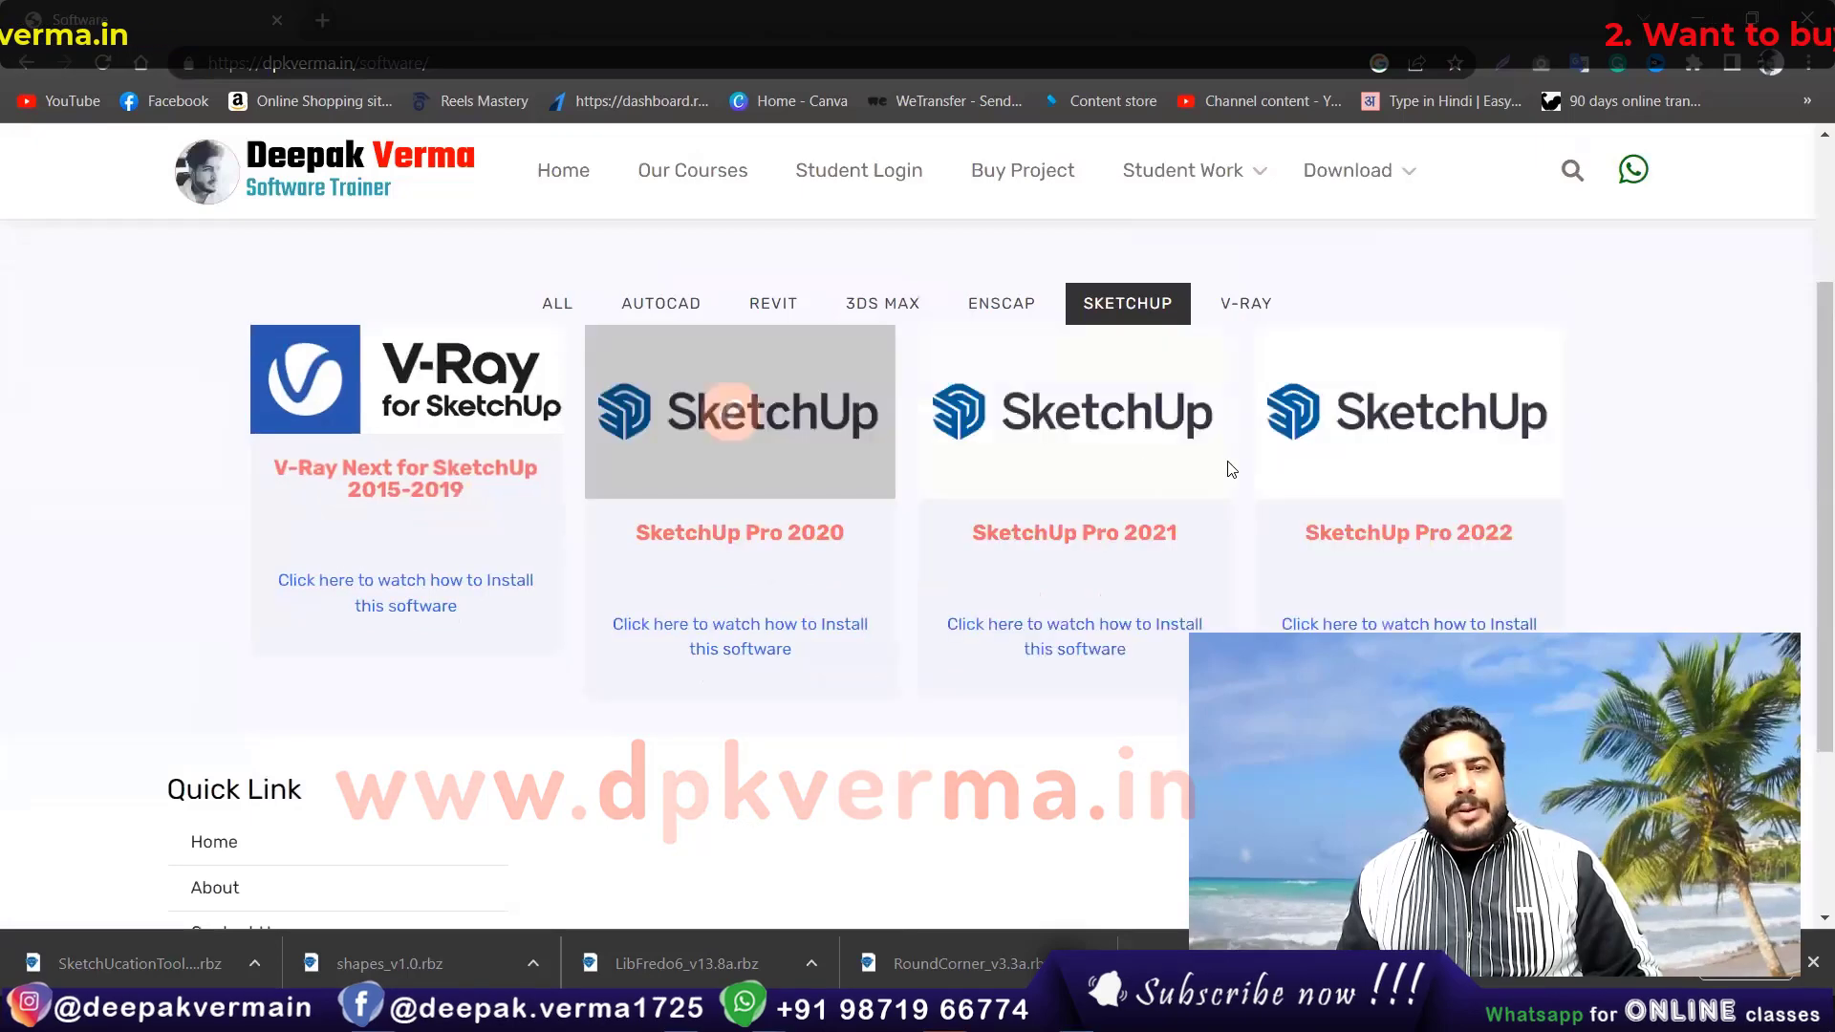
mouse_move(739, 430)
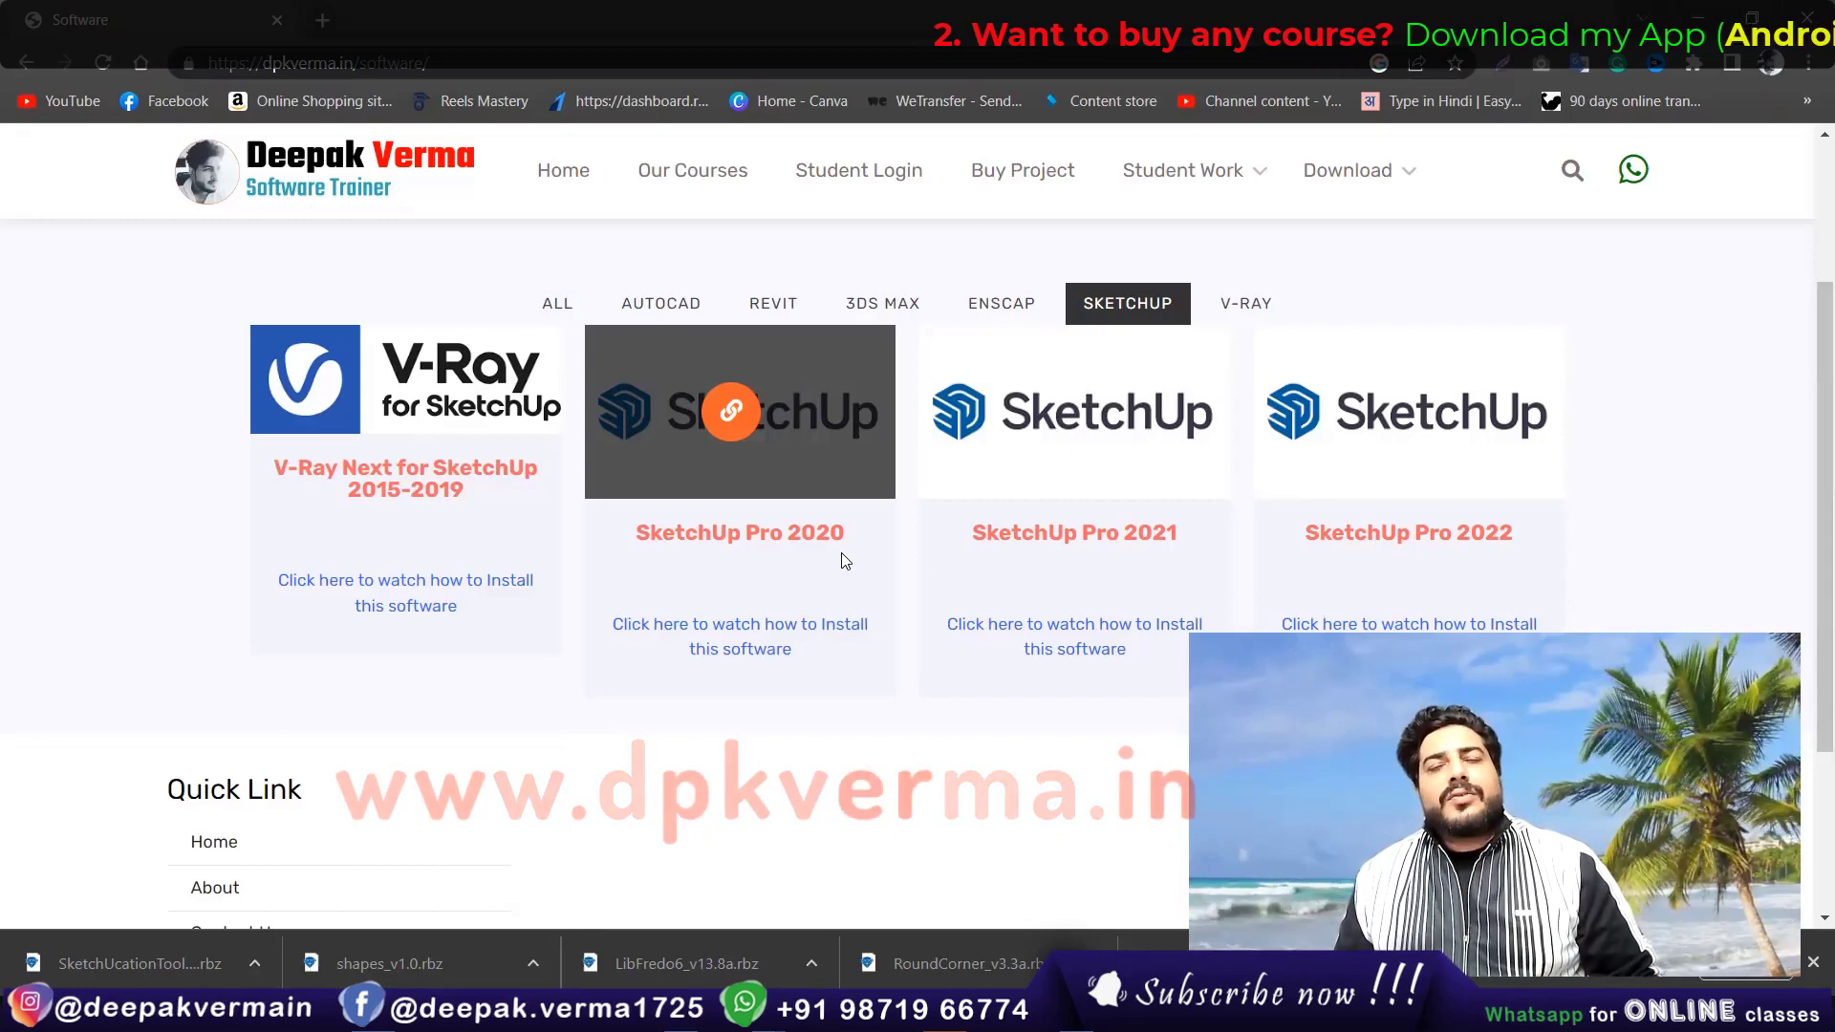
Step: Return to the site's home page and scroll it briefly
click(249, 160)
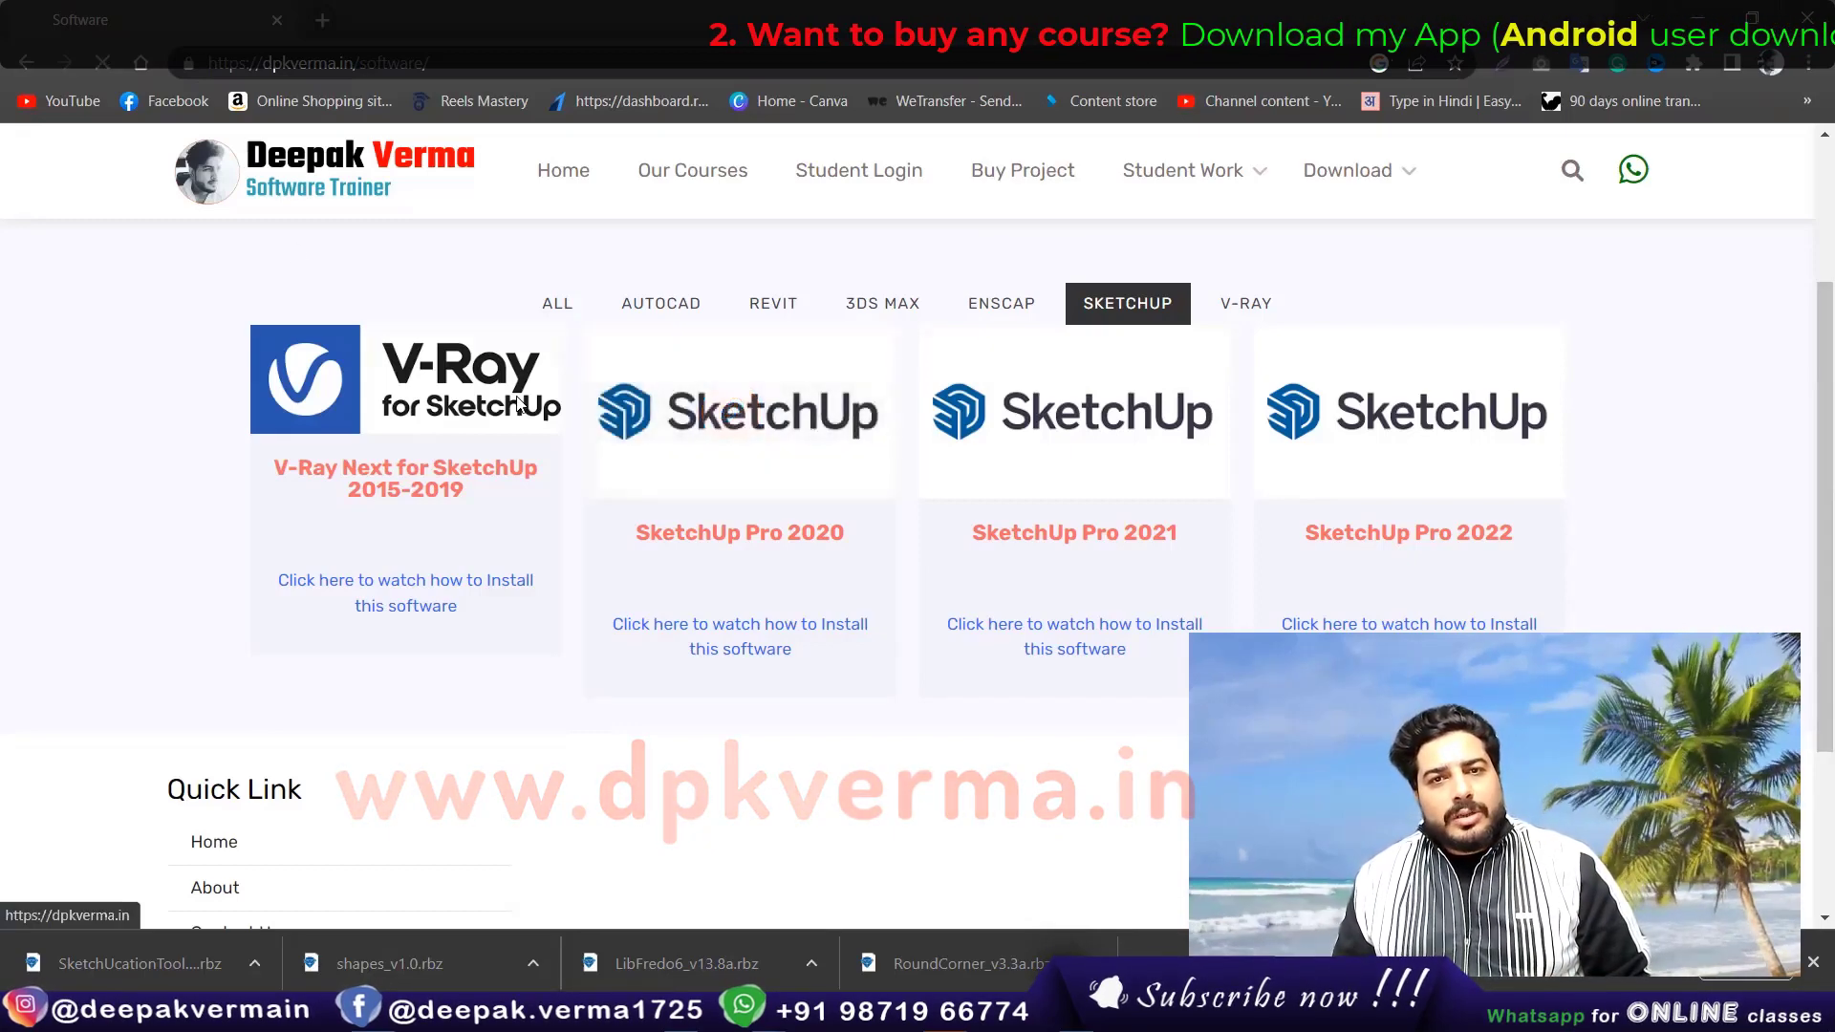
scroll(779, 451, down, 1)
scroll(581, 455, up, 1)
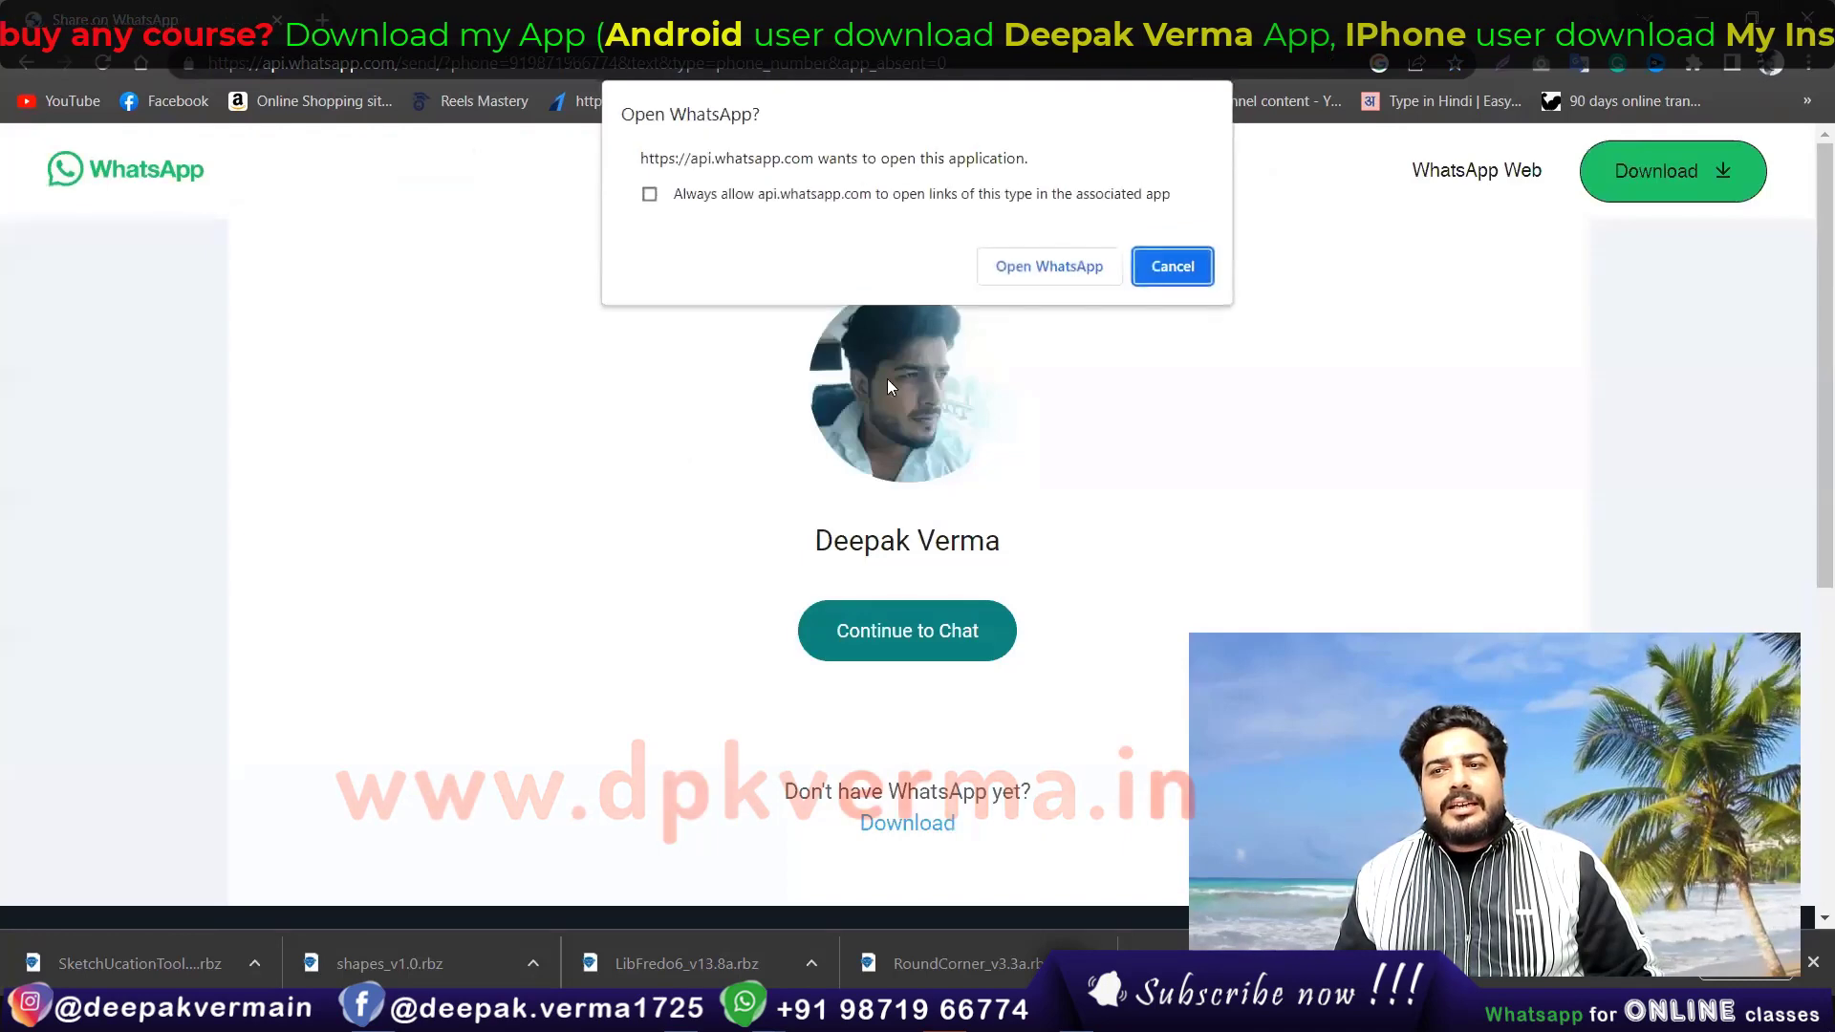
Step: Cancel the Open WhatsApp prompt and scroll the home page back to the top
click(27, 63)
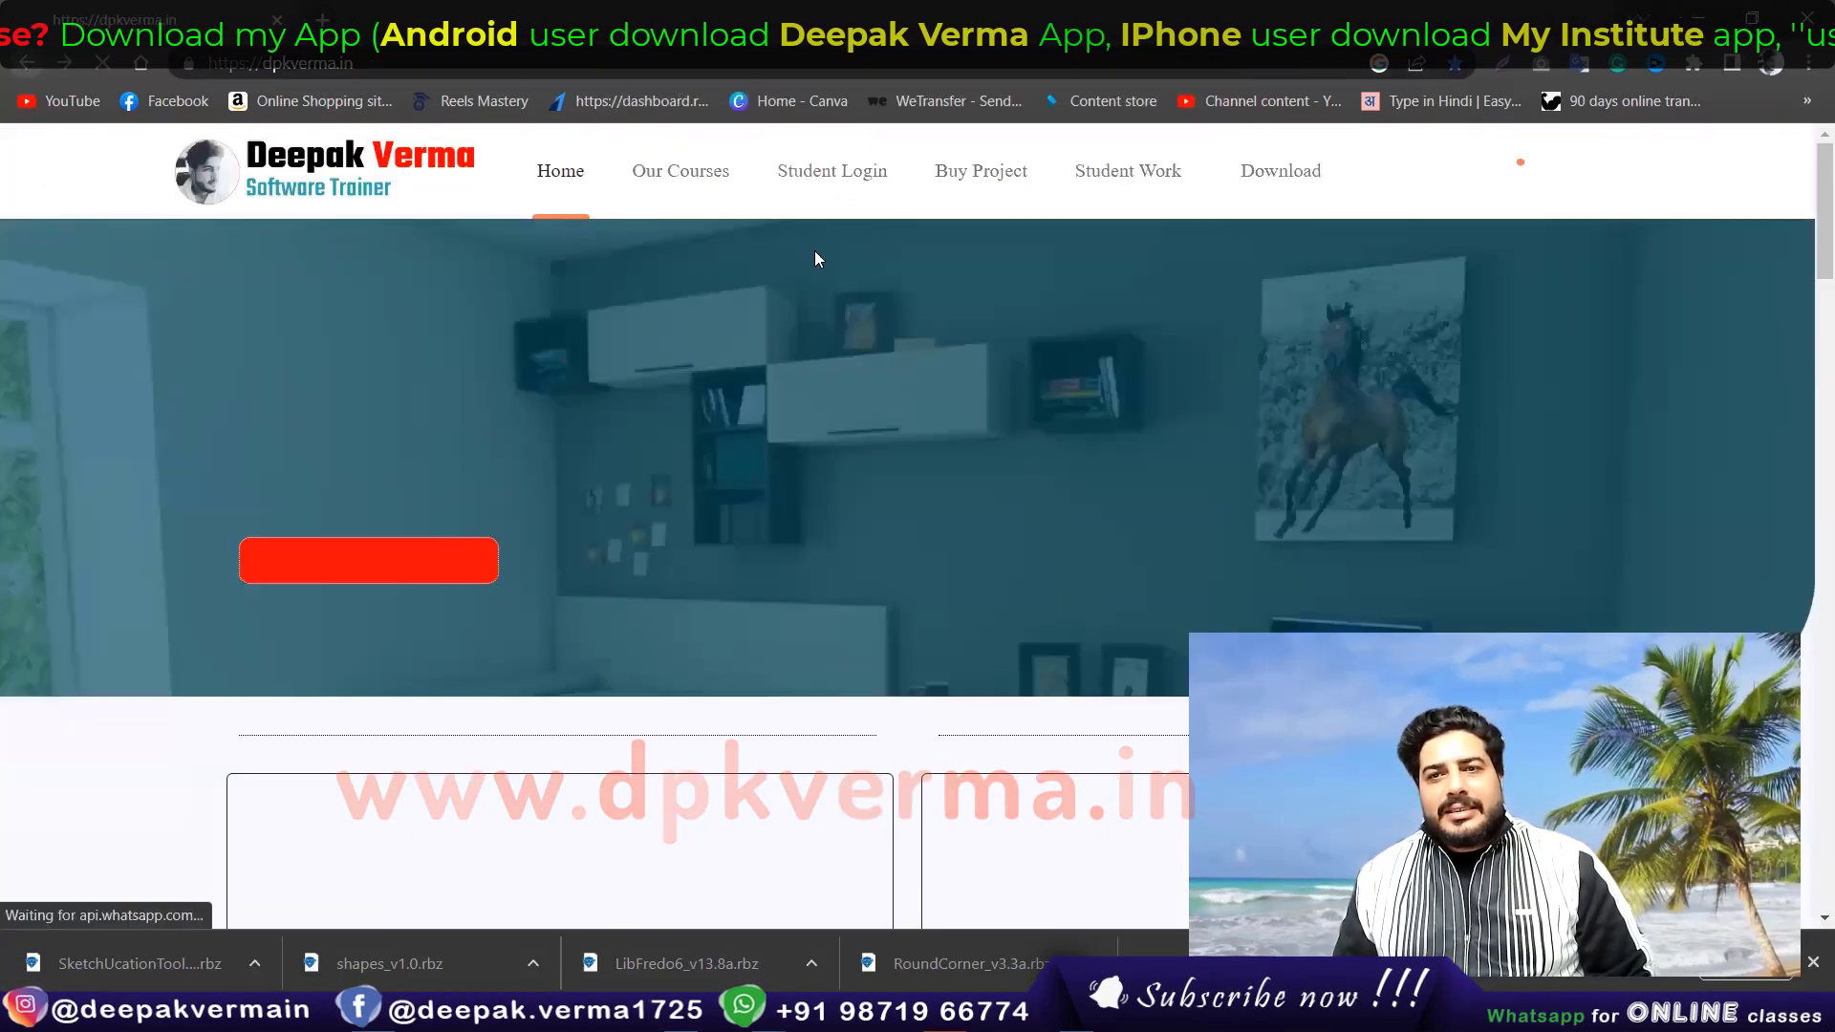
scroll(264, 524, down, 5)
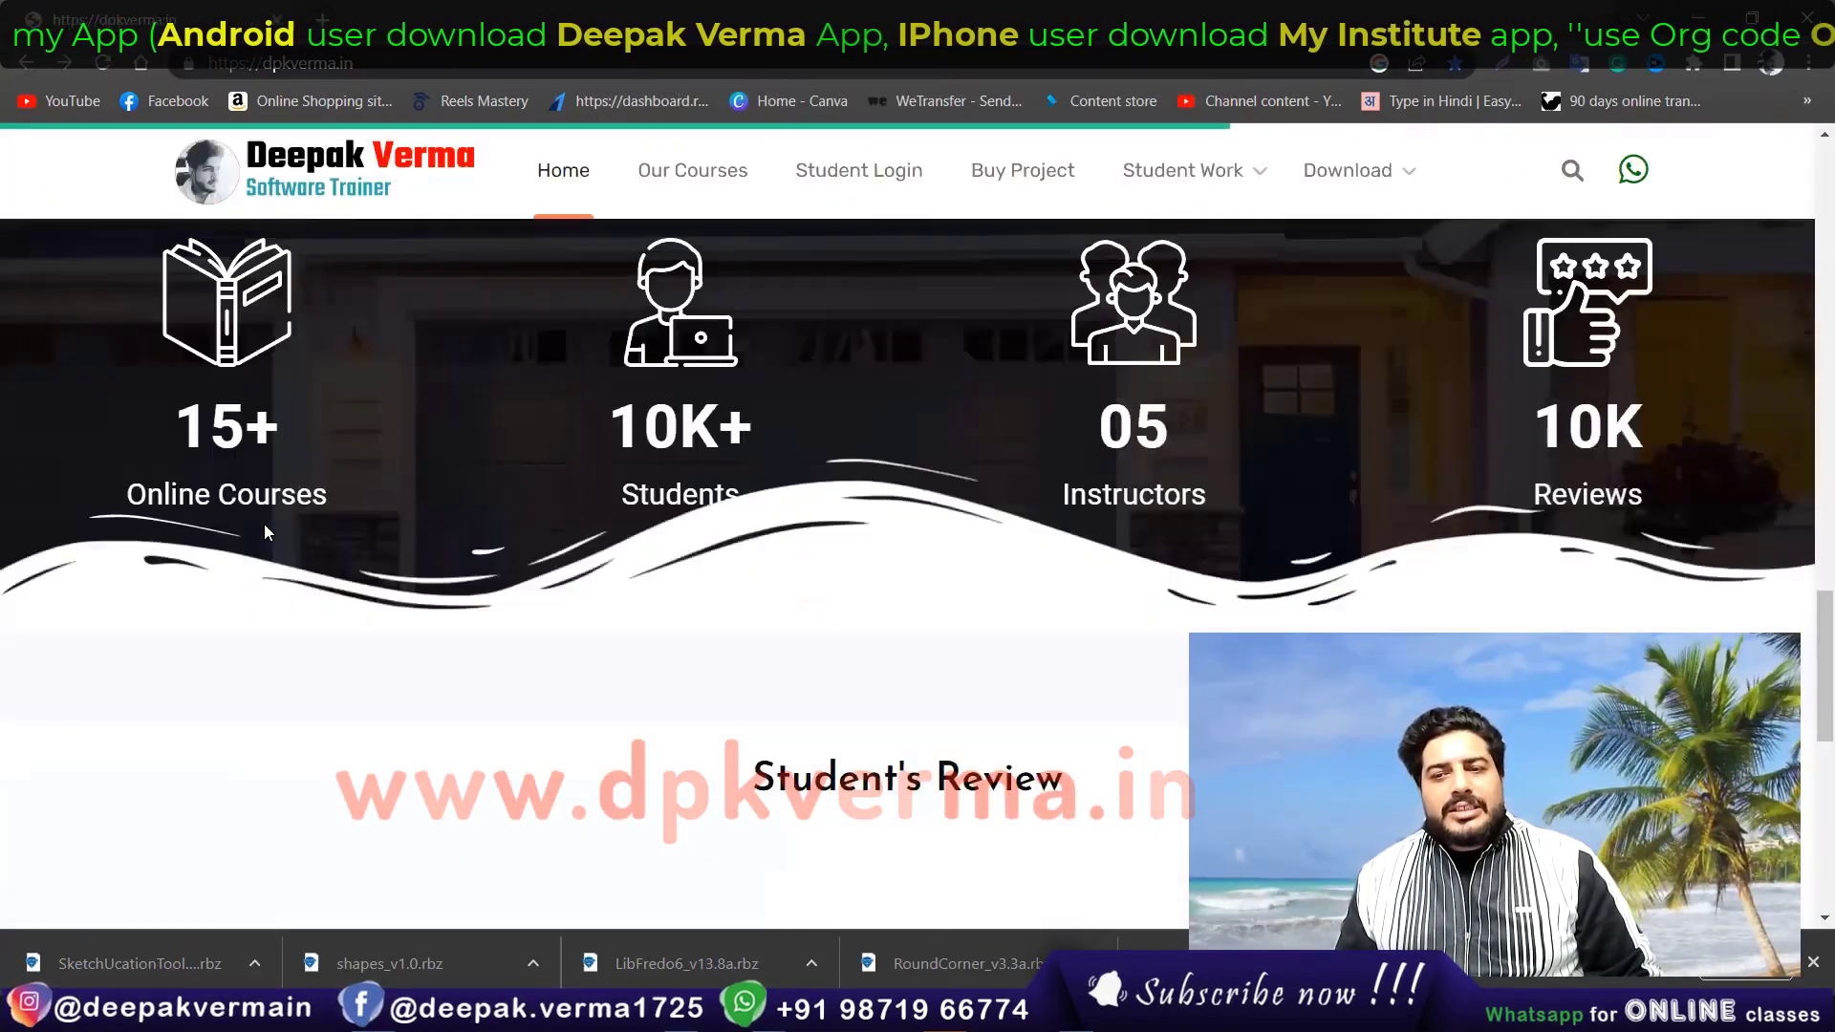
scroll(264, 523, down, 5)
scroll(275, 524, down, 3)
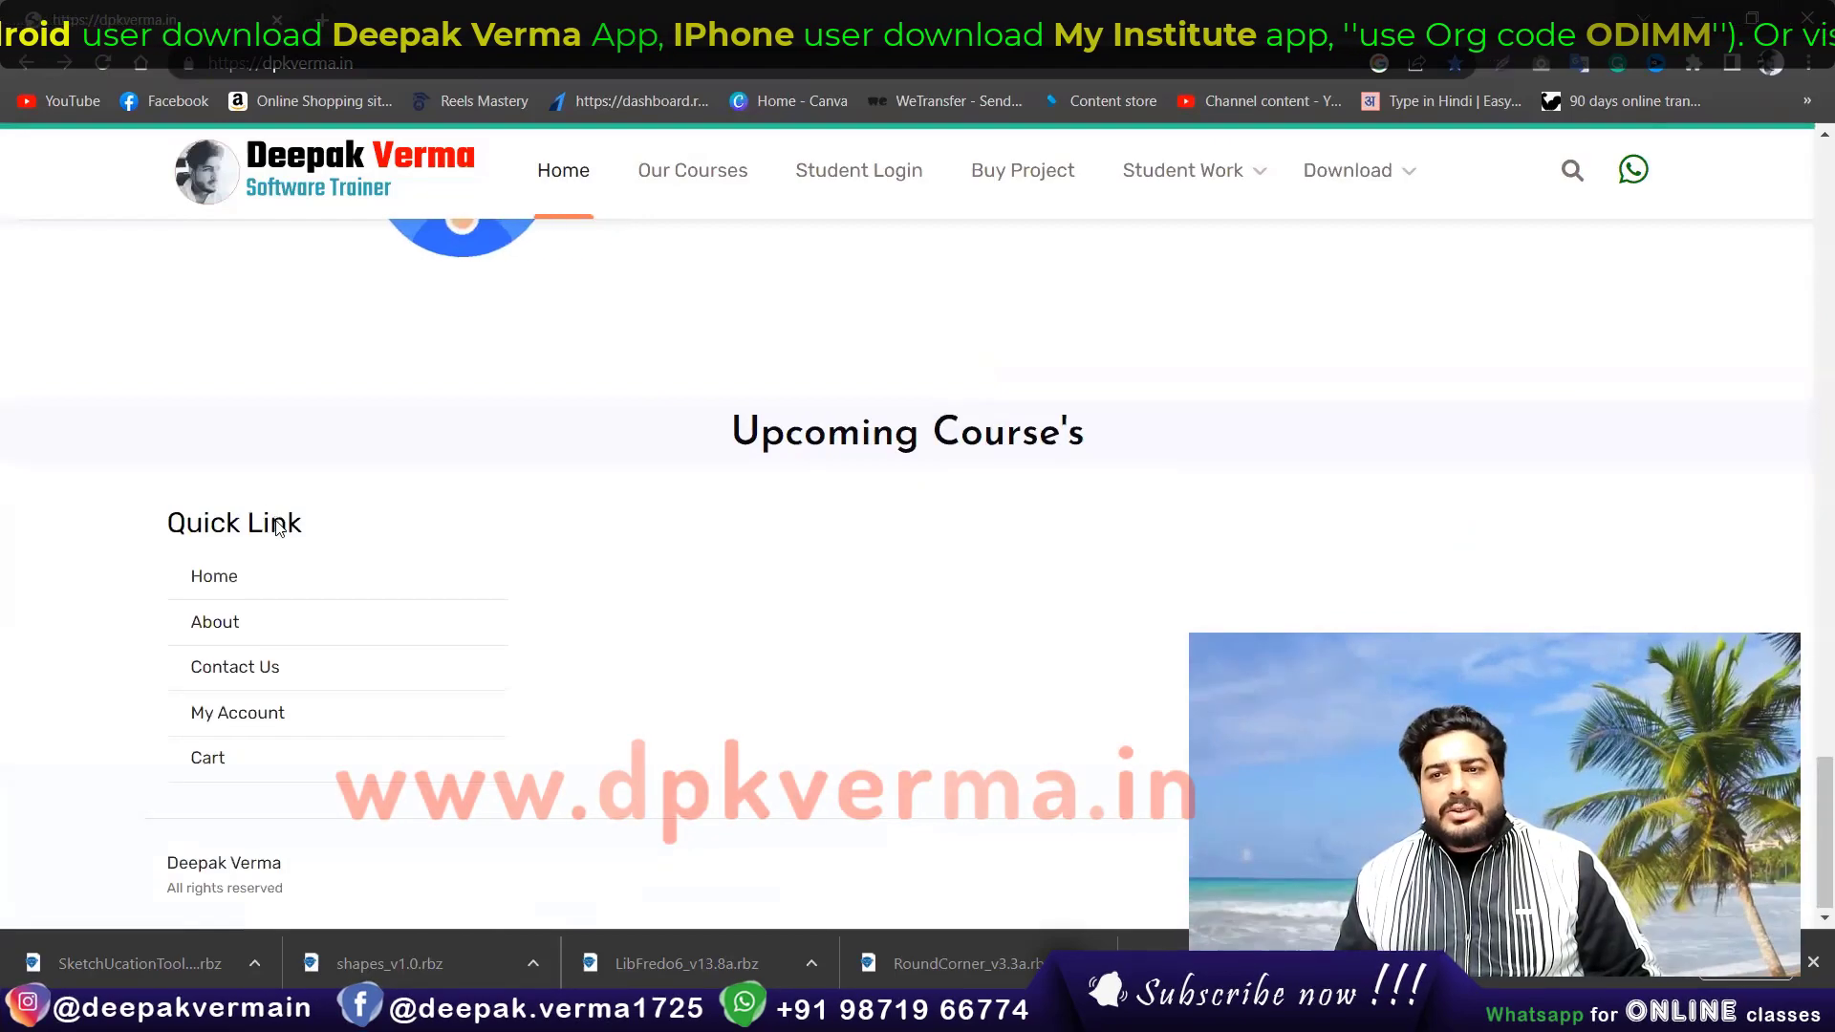
scroll(721, 487, up, 2)
scroll(666, 521, down, 2)
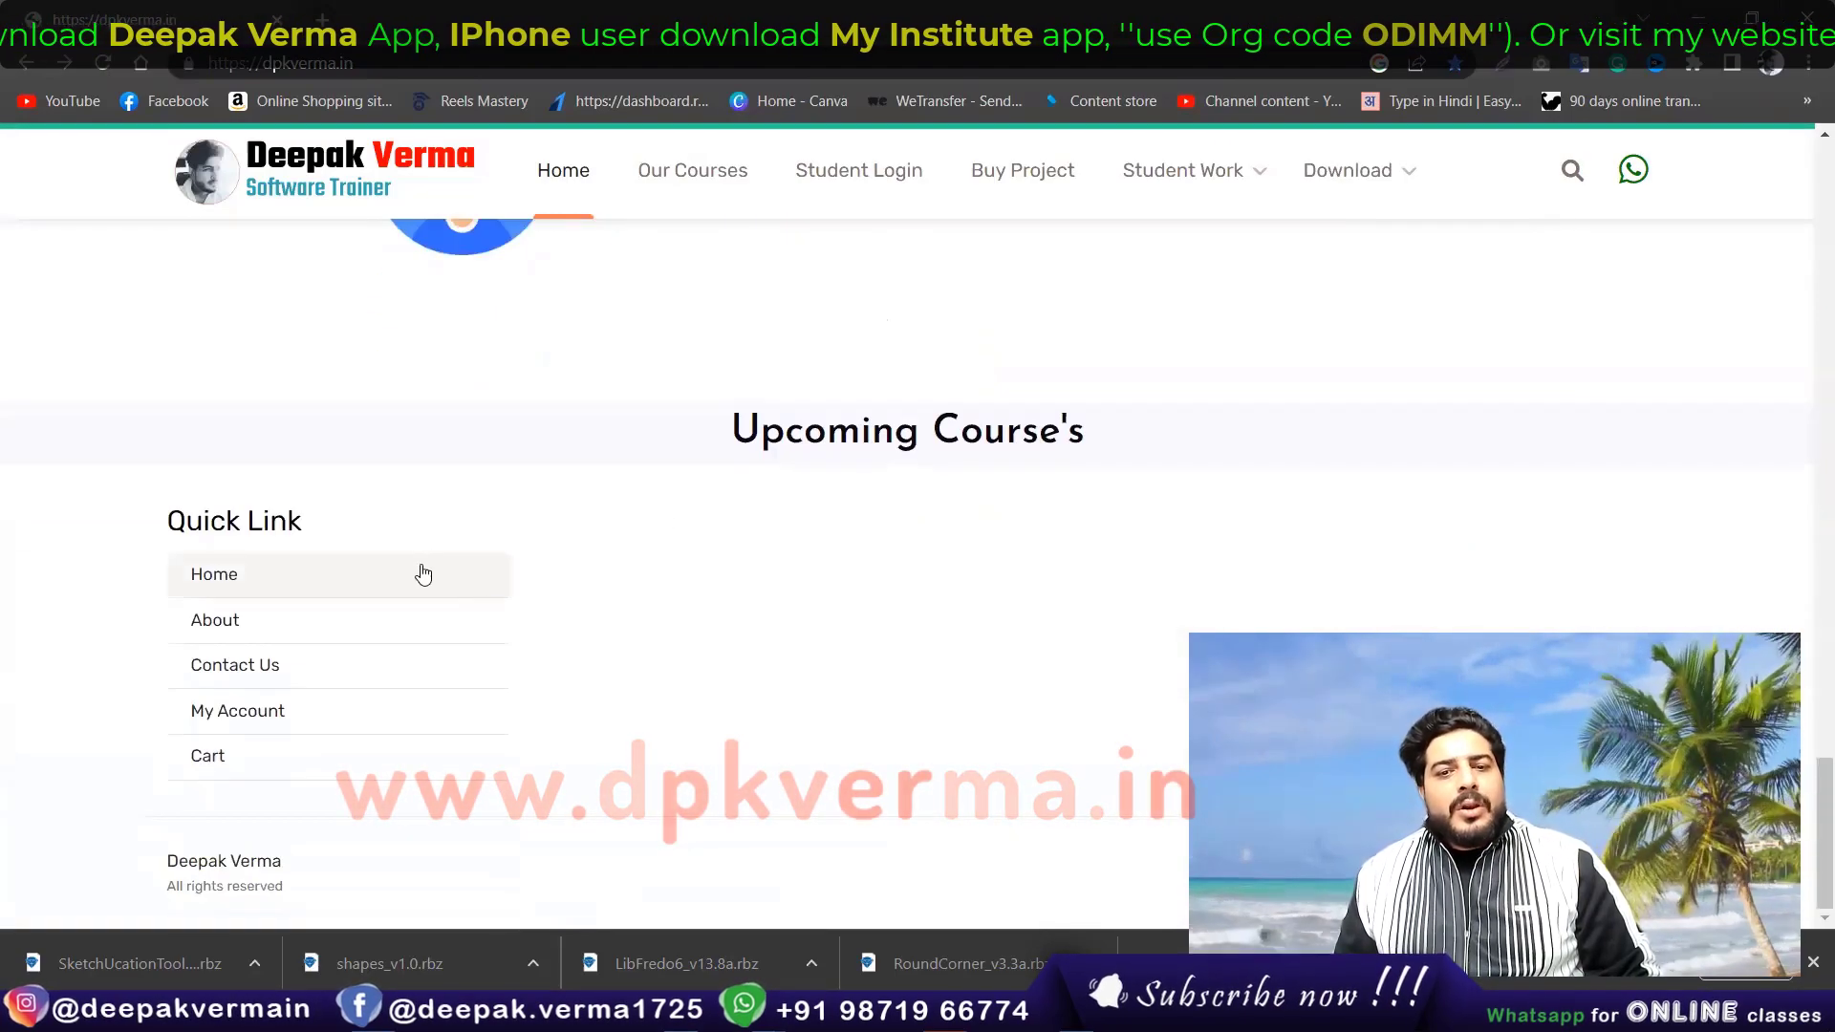
scroll(491, 602, up, 3)
scroll(491, 604, up, 3)
scroll(489, 604, up, 3)
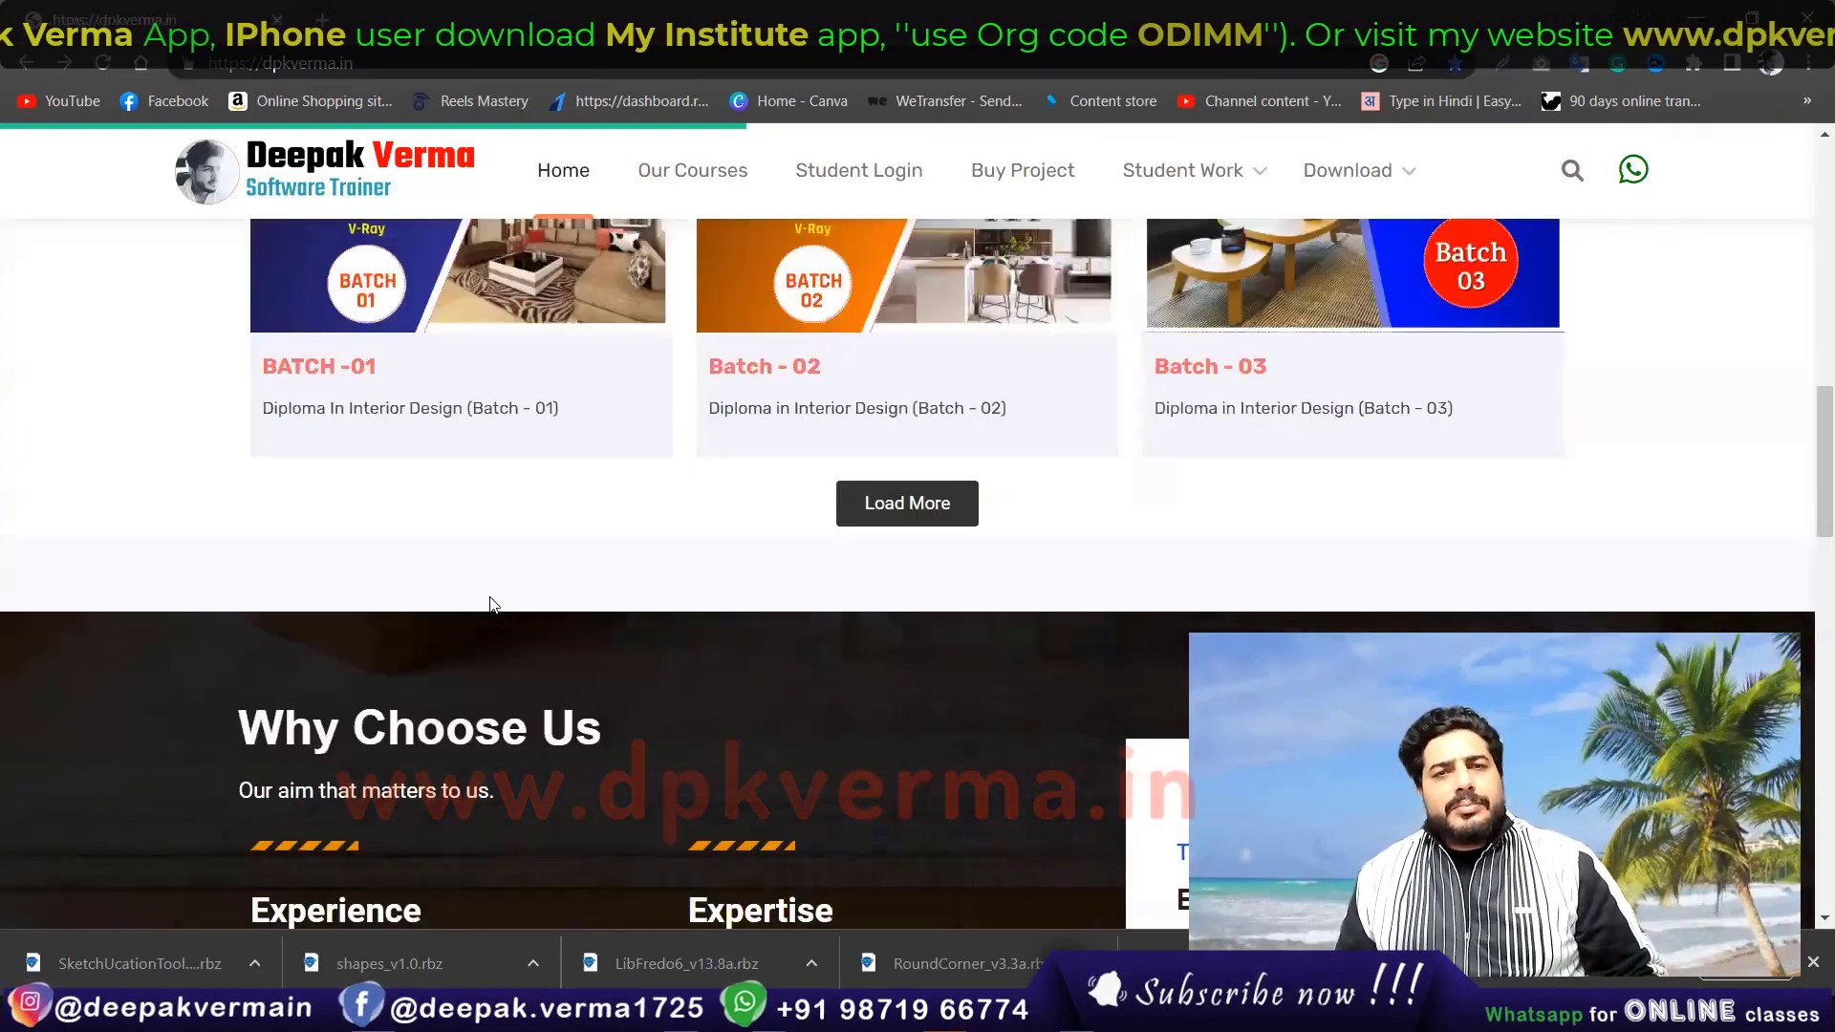
scroll(491, 604, up, 5)
scroll(491, 604, up, 1)
scroll(489, 602, down, 2)
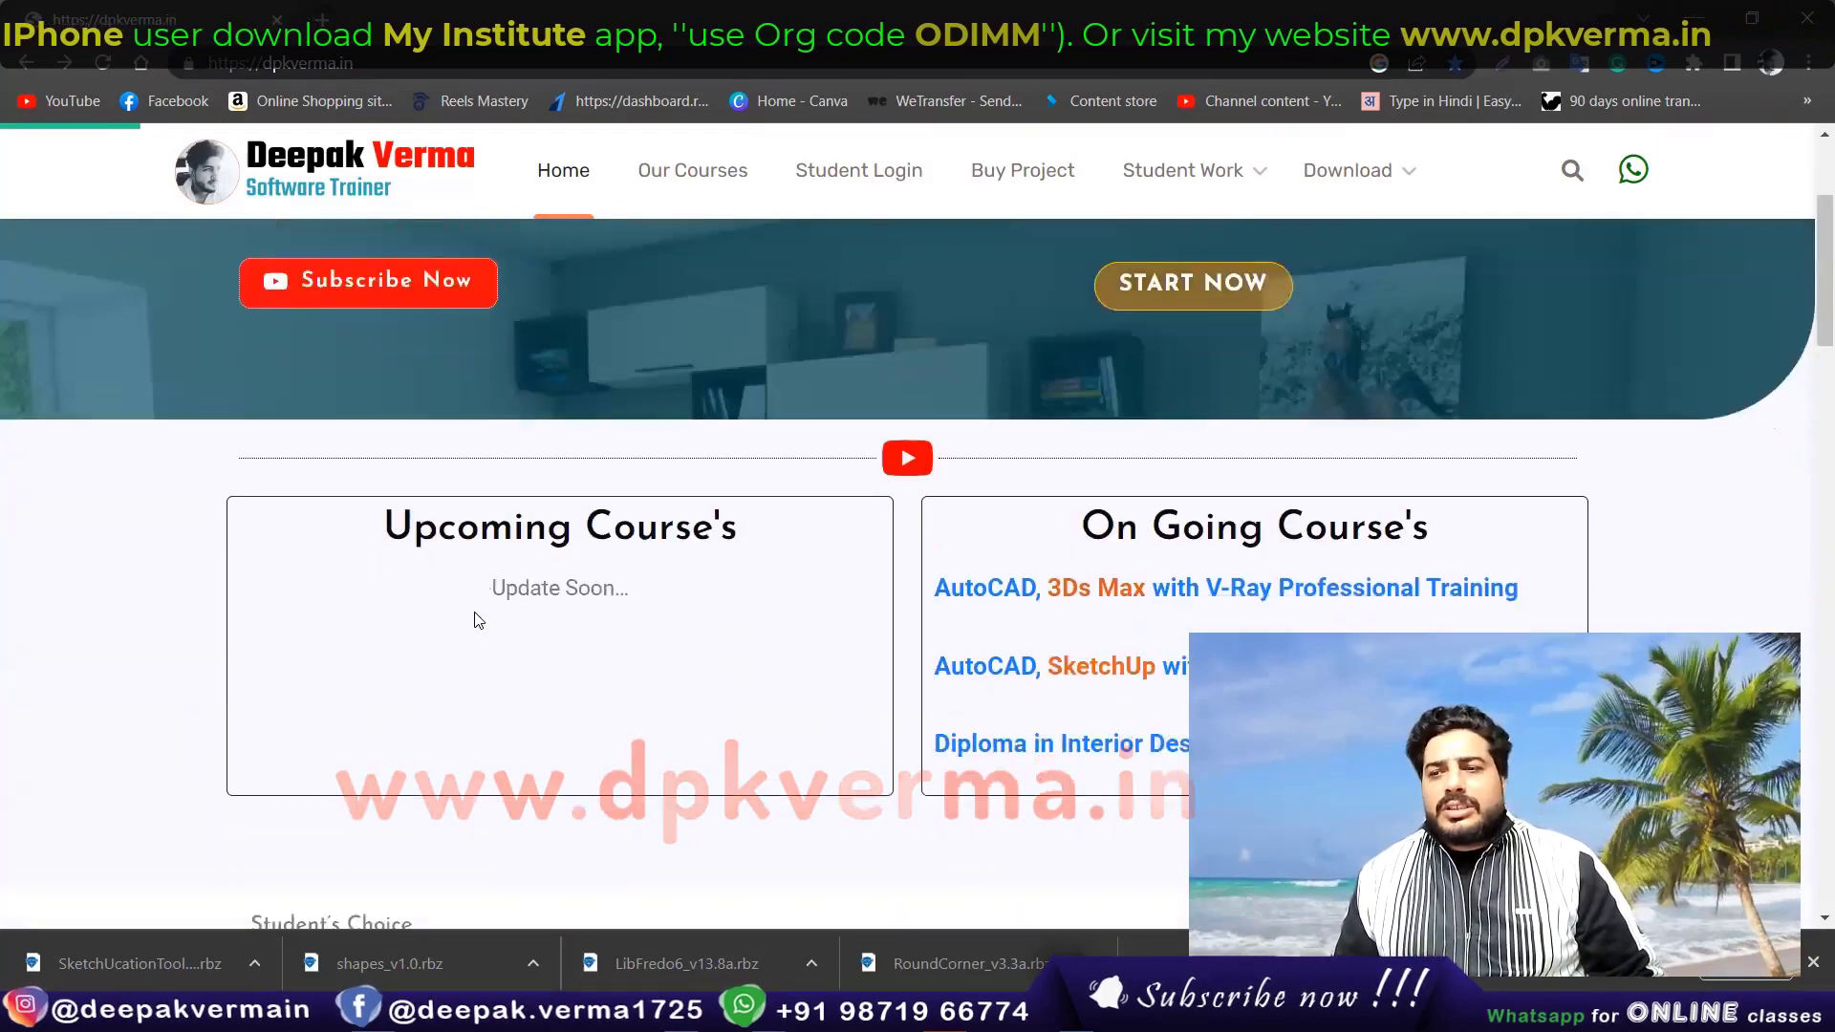
scroll(478, 620, down, 2)
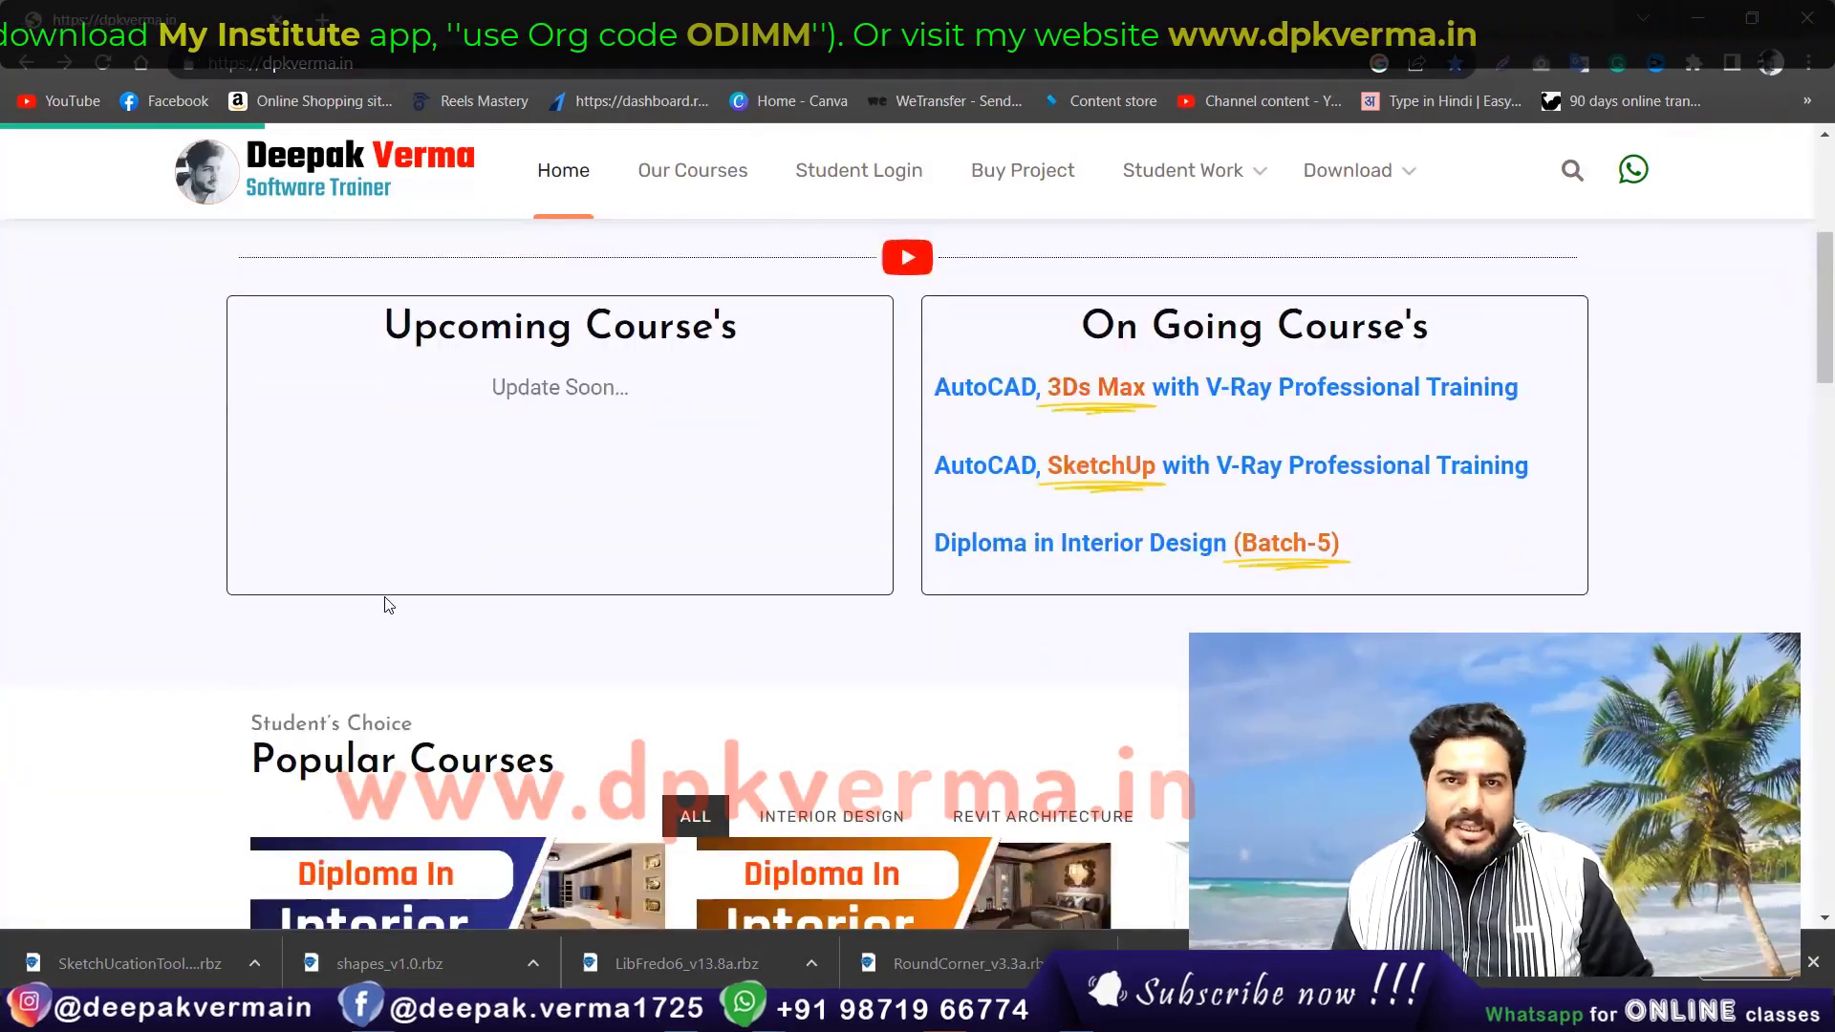
scroll(389, 604, up, 3)
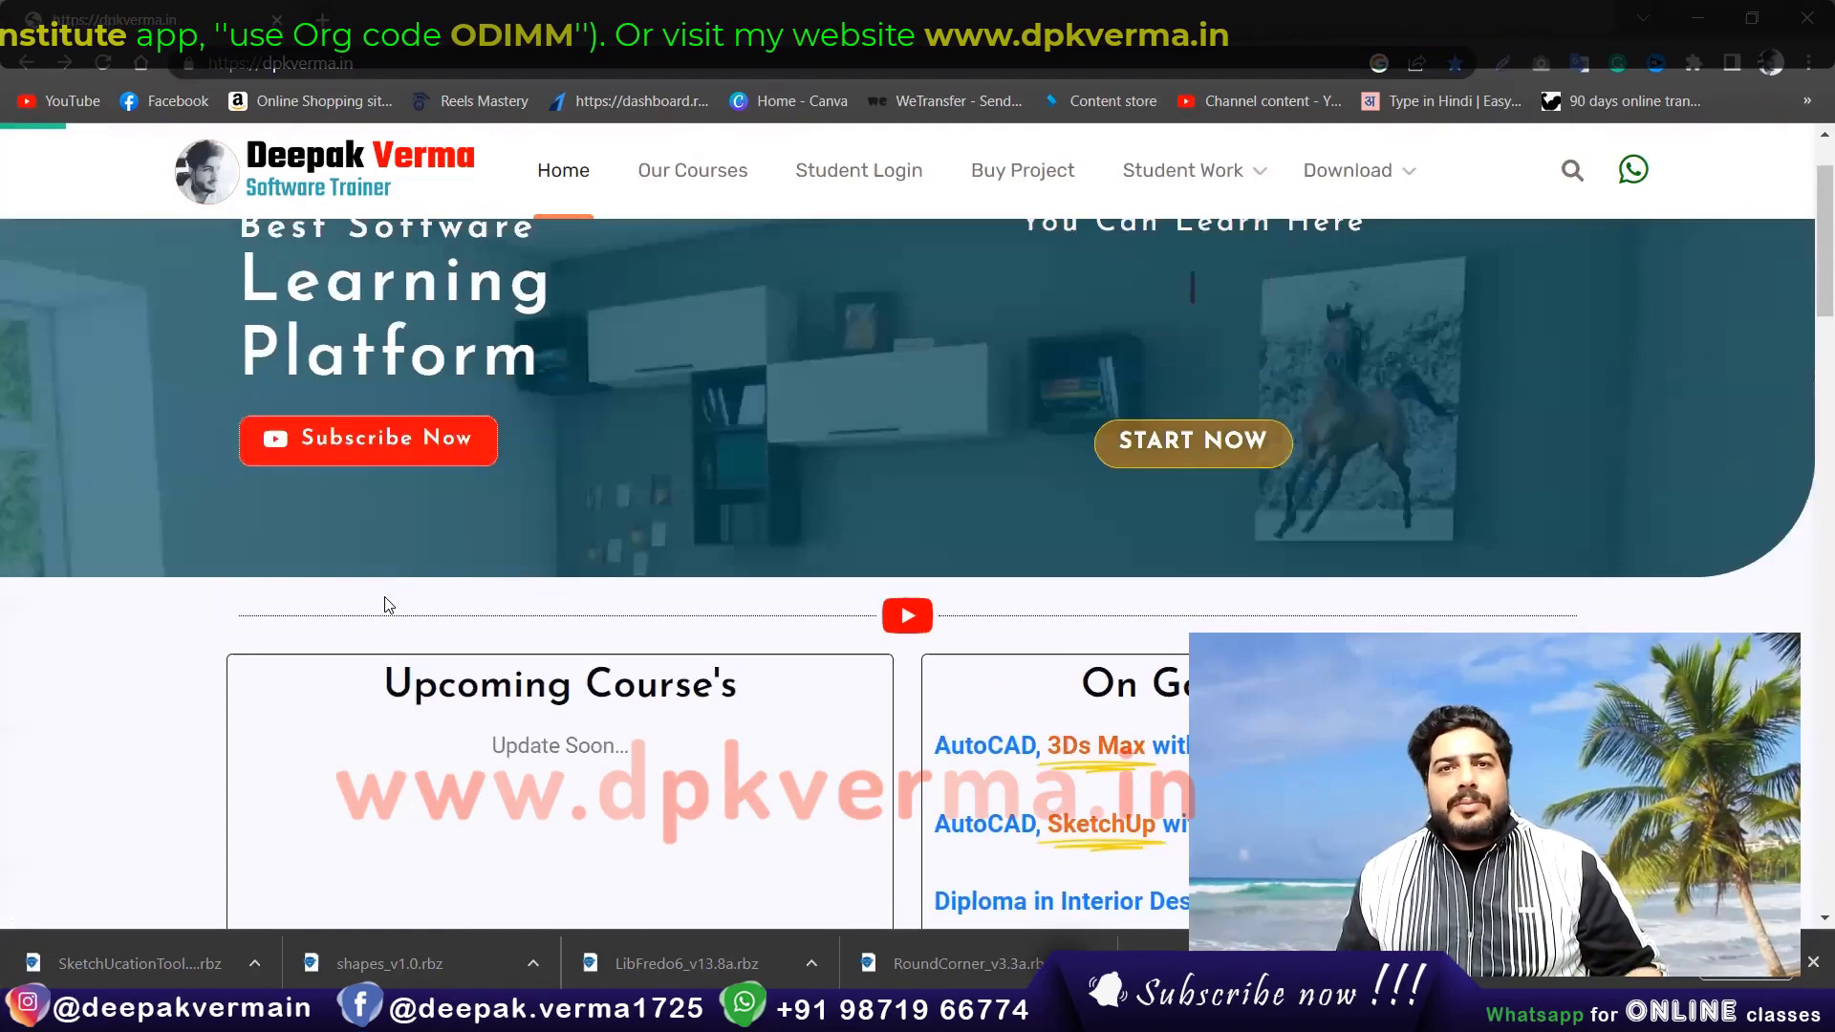
scroll(387, 604, up, 1)
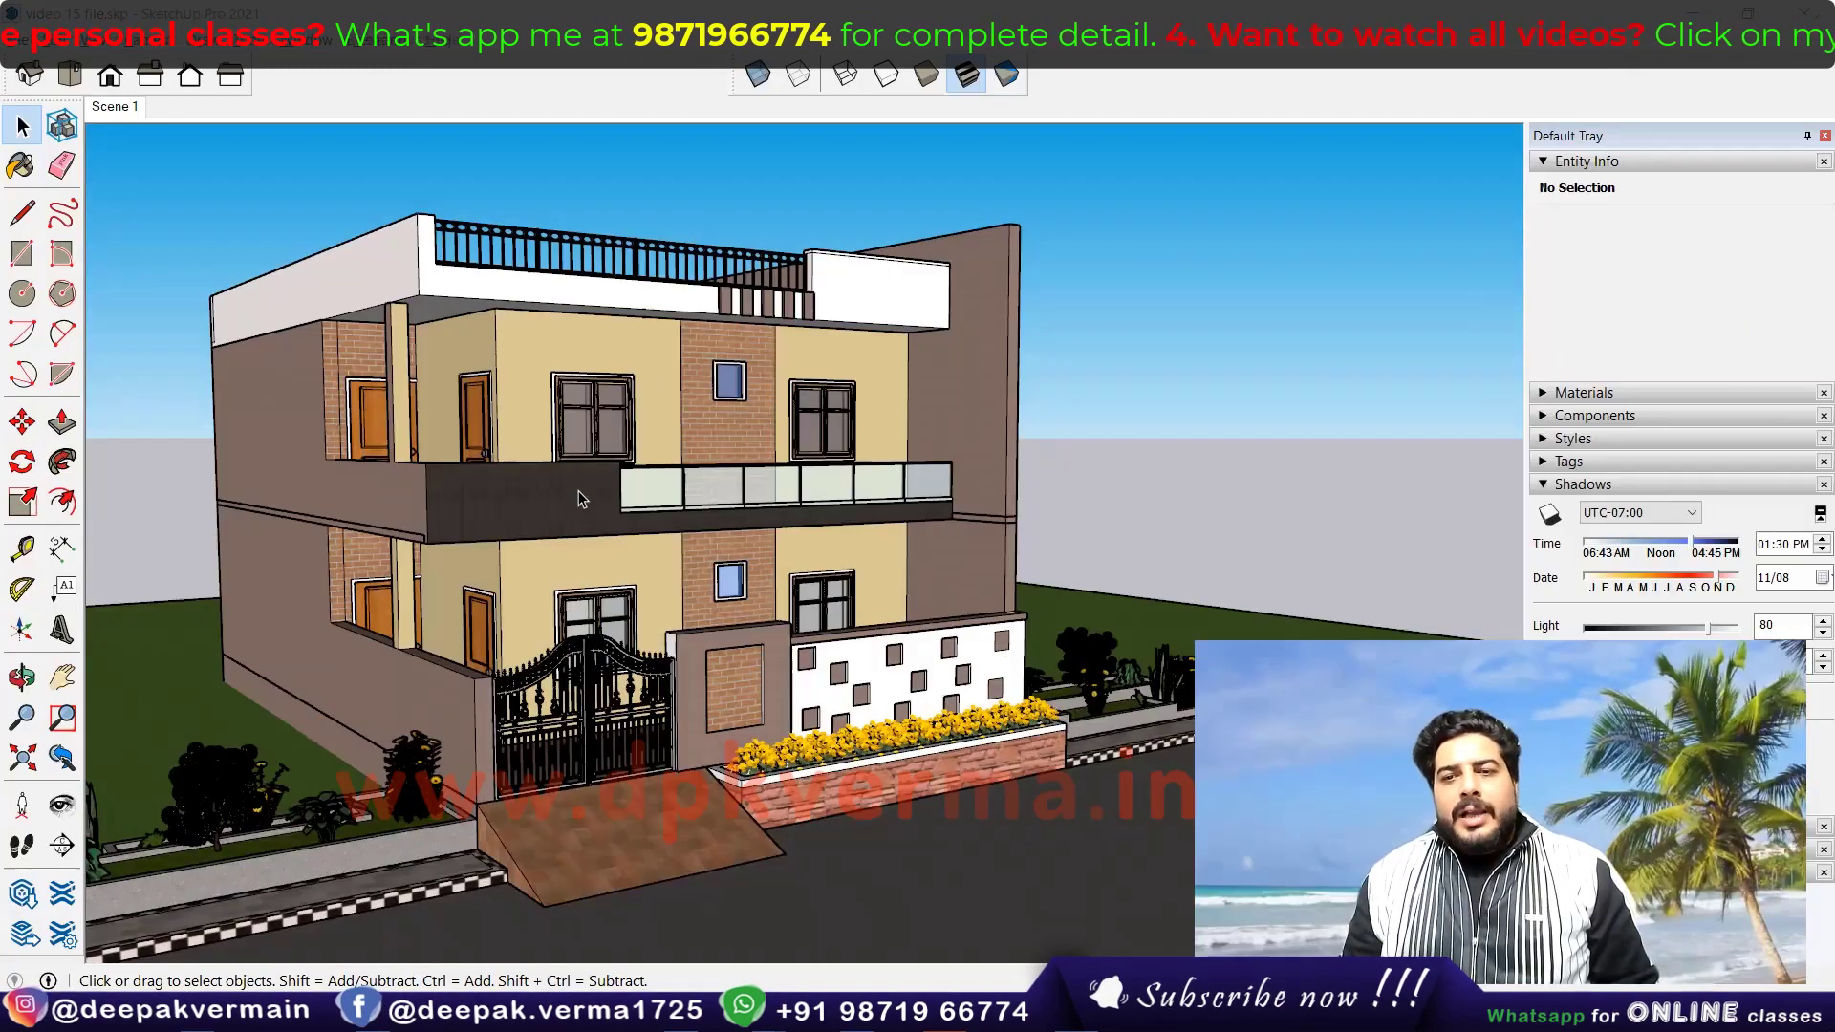
Step: Select the upper-floor Window component, then orbit and zoom to inspect it
click(587, 421)
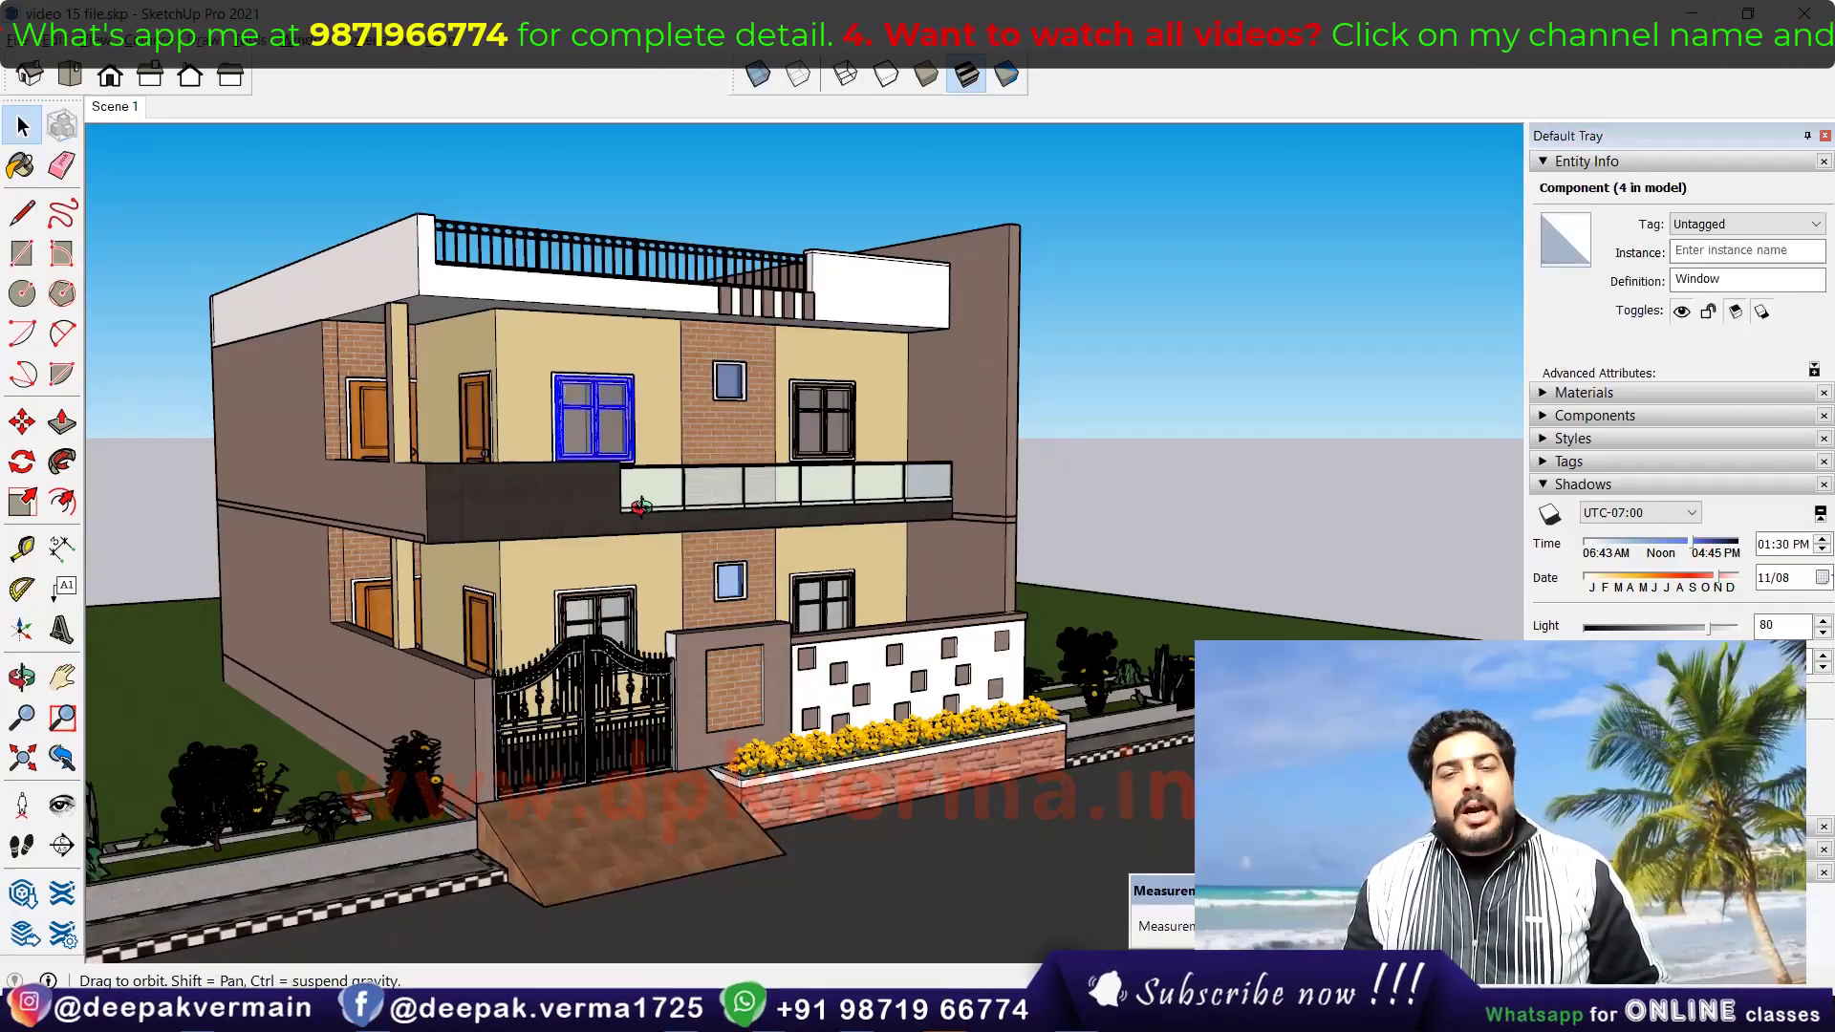
mouse_move(640, 506)
middle_down()
mouse_move(663, 553)
mouse_move(580, 478)
middle_up()
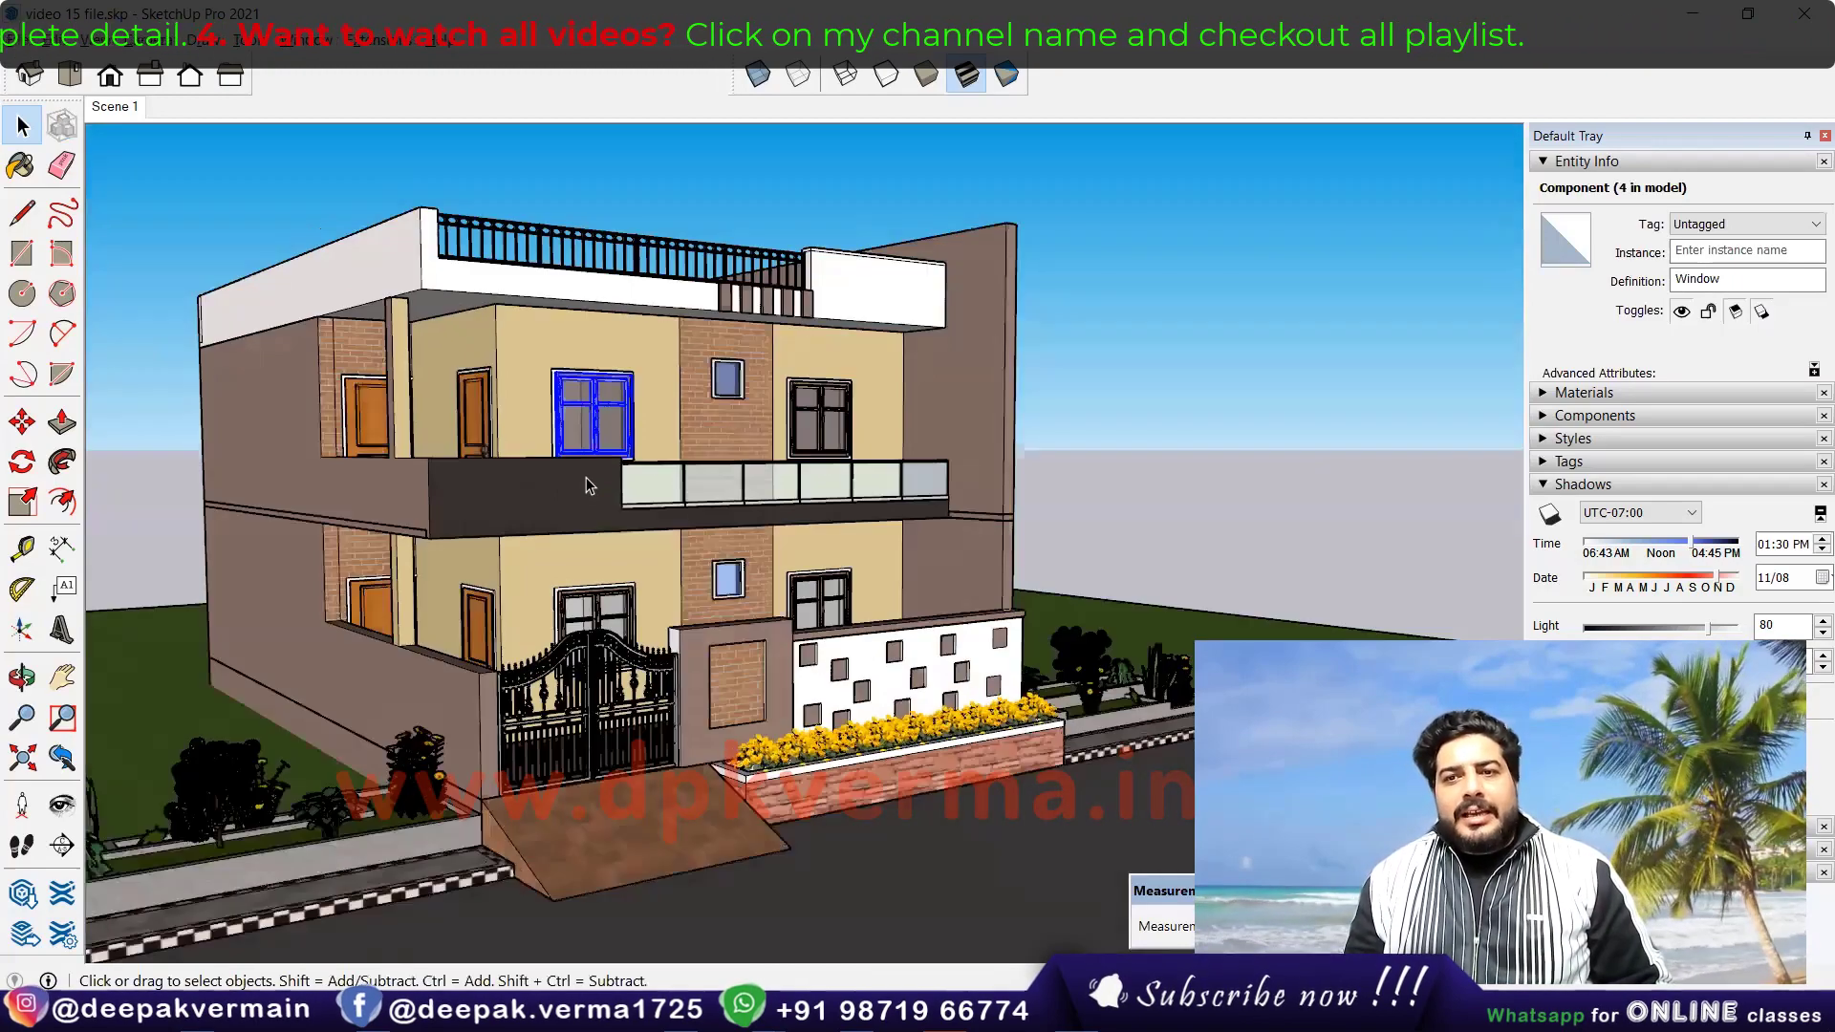
scroll(590, 449, up, 2)
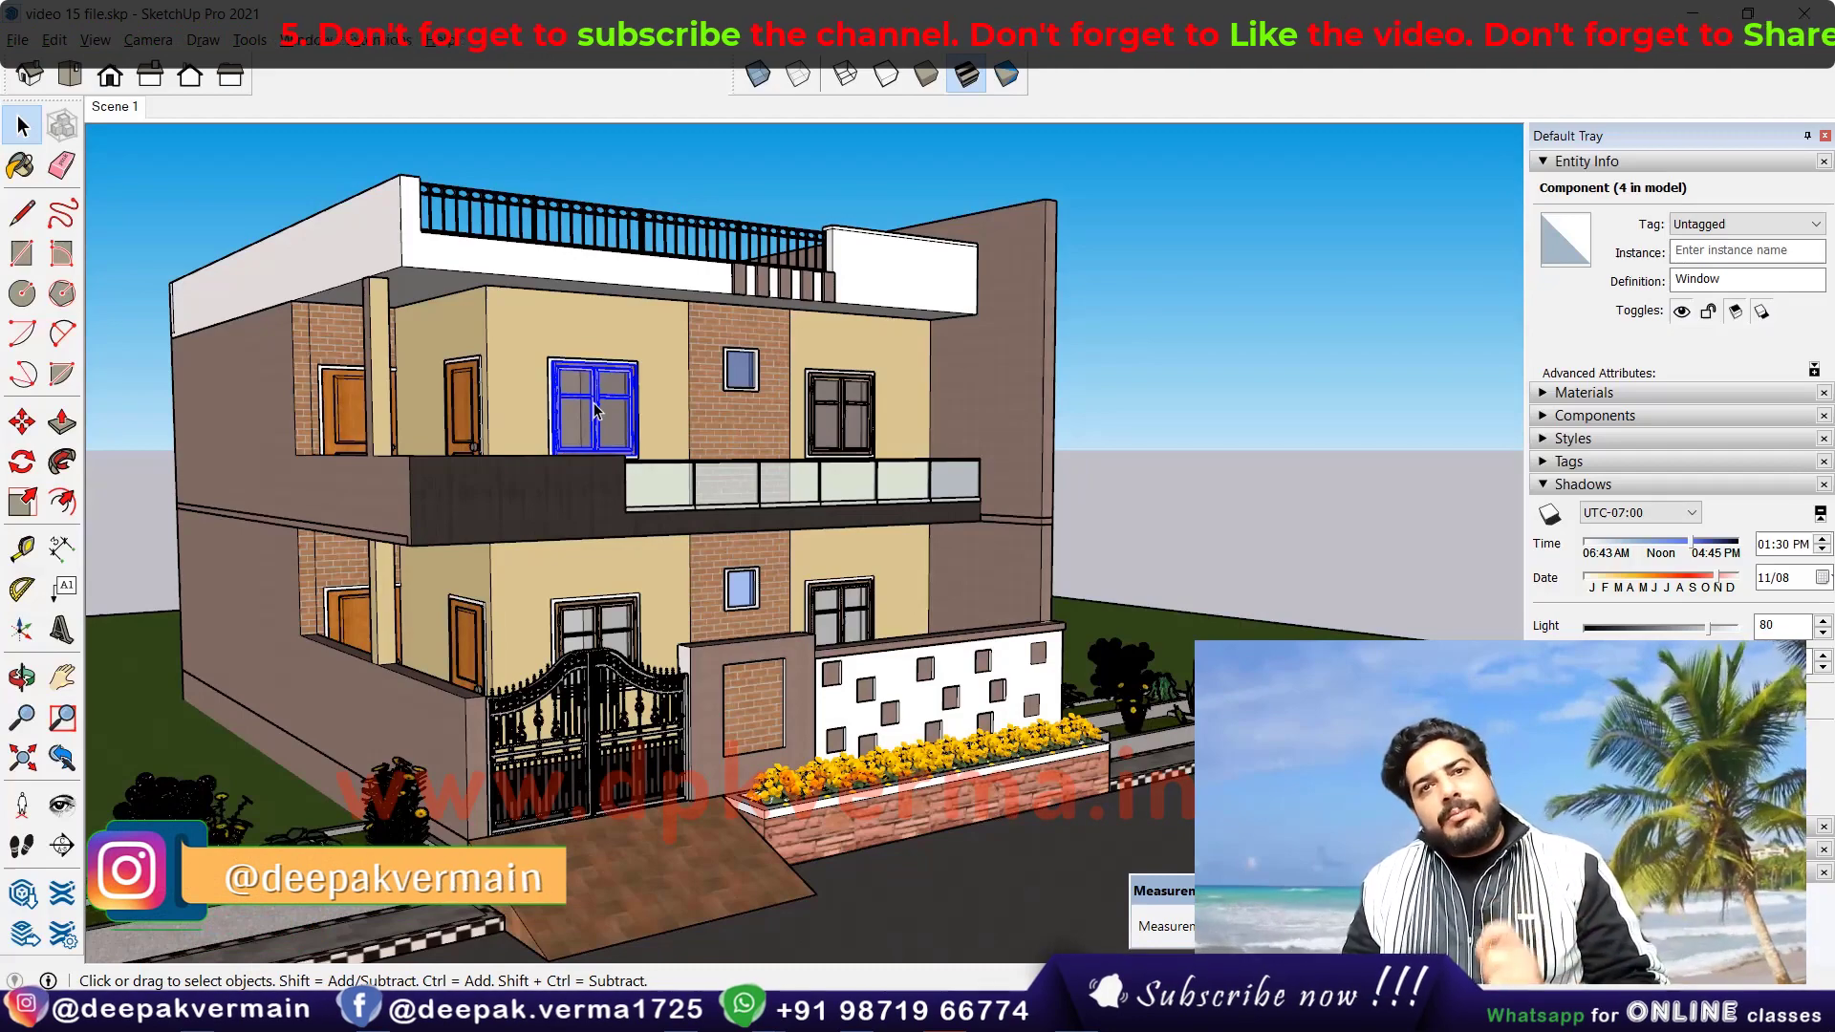
middle_drag(594, 411, 595, 437)
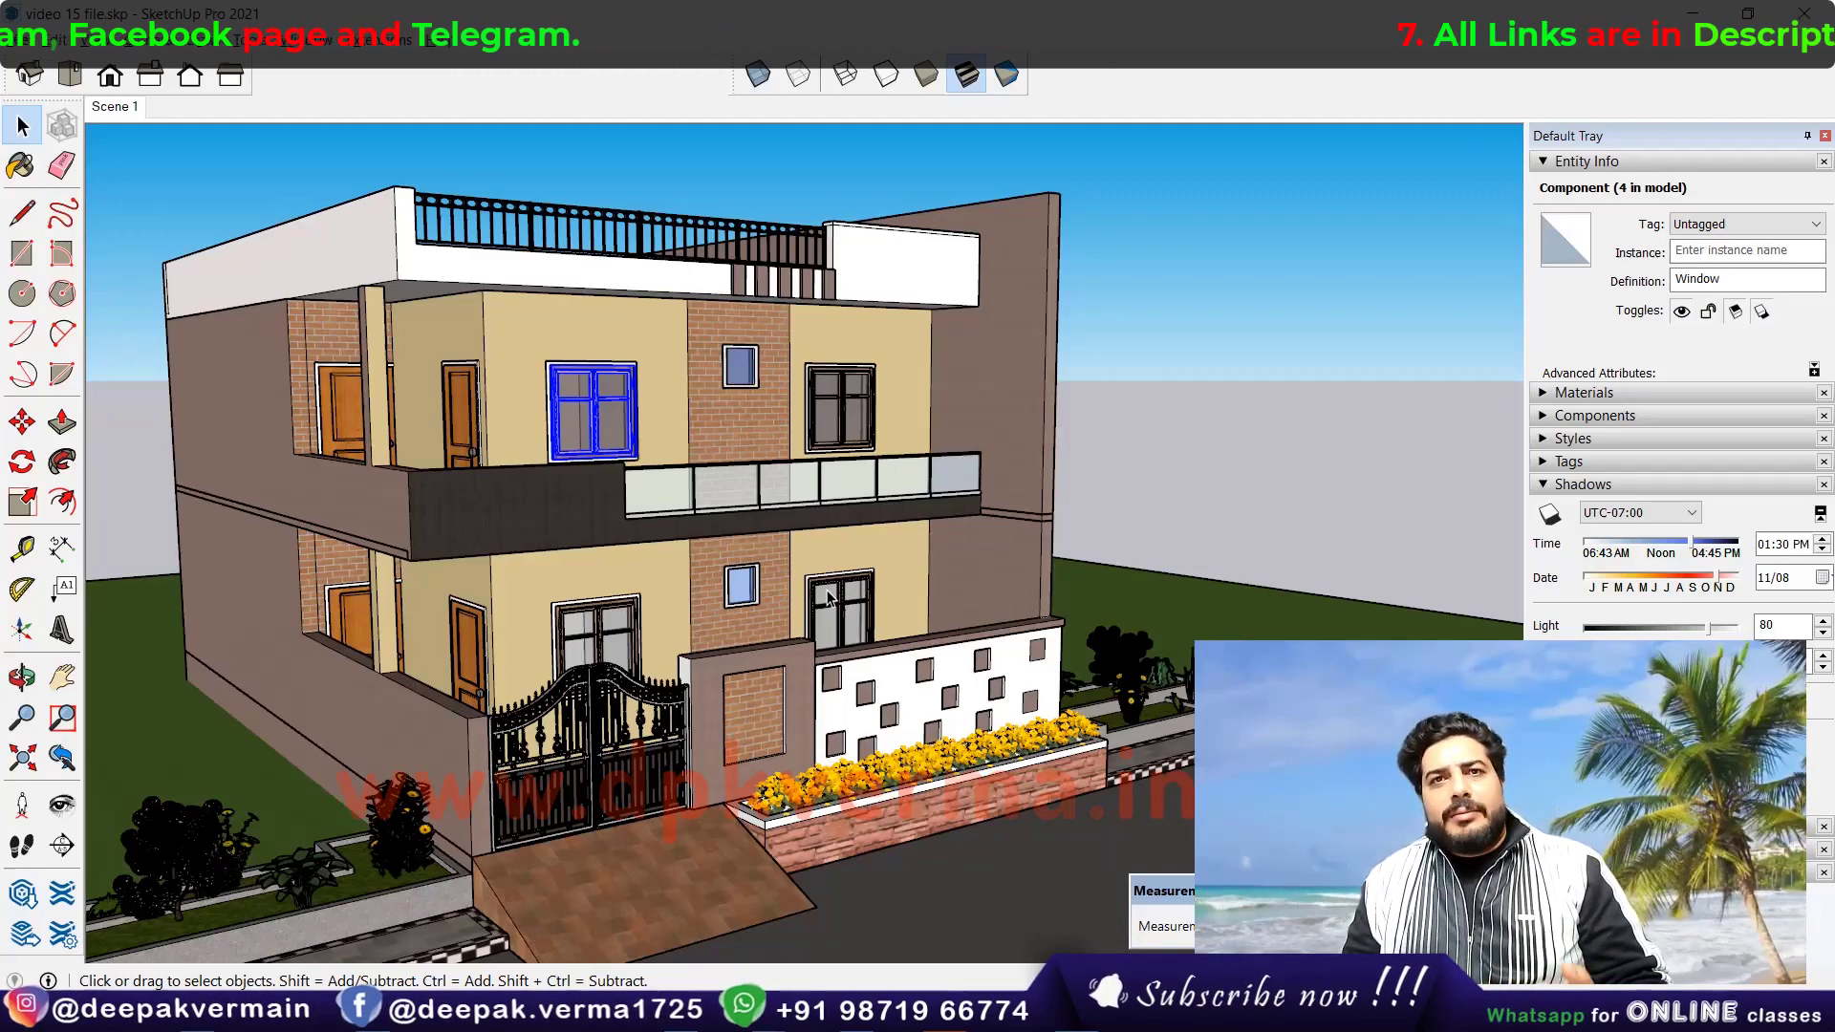
Step: Open and dismiss the window's context menu, then expand the Entity Info panel
right_click(597, 409)
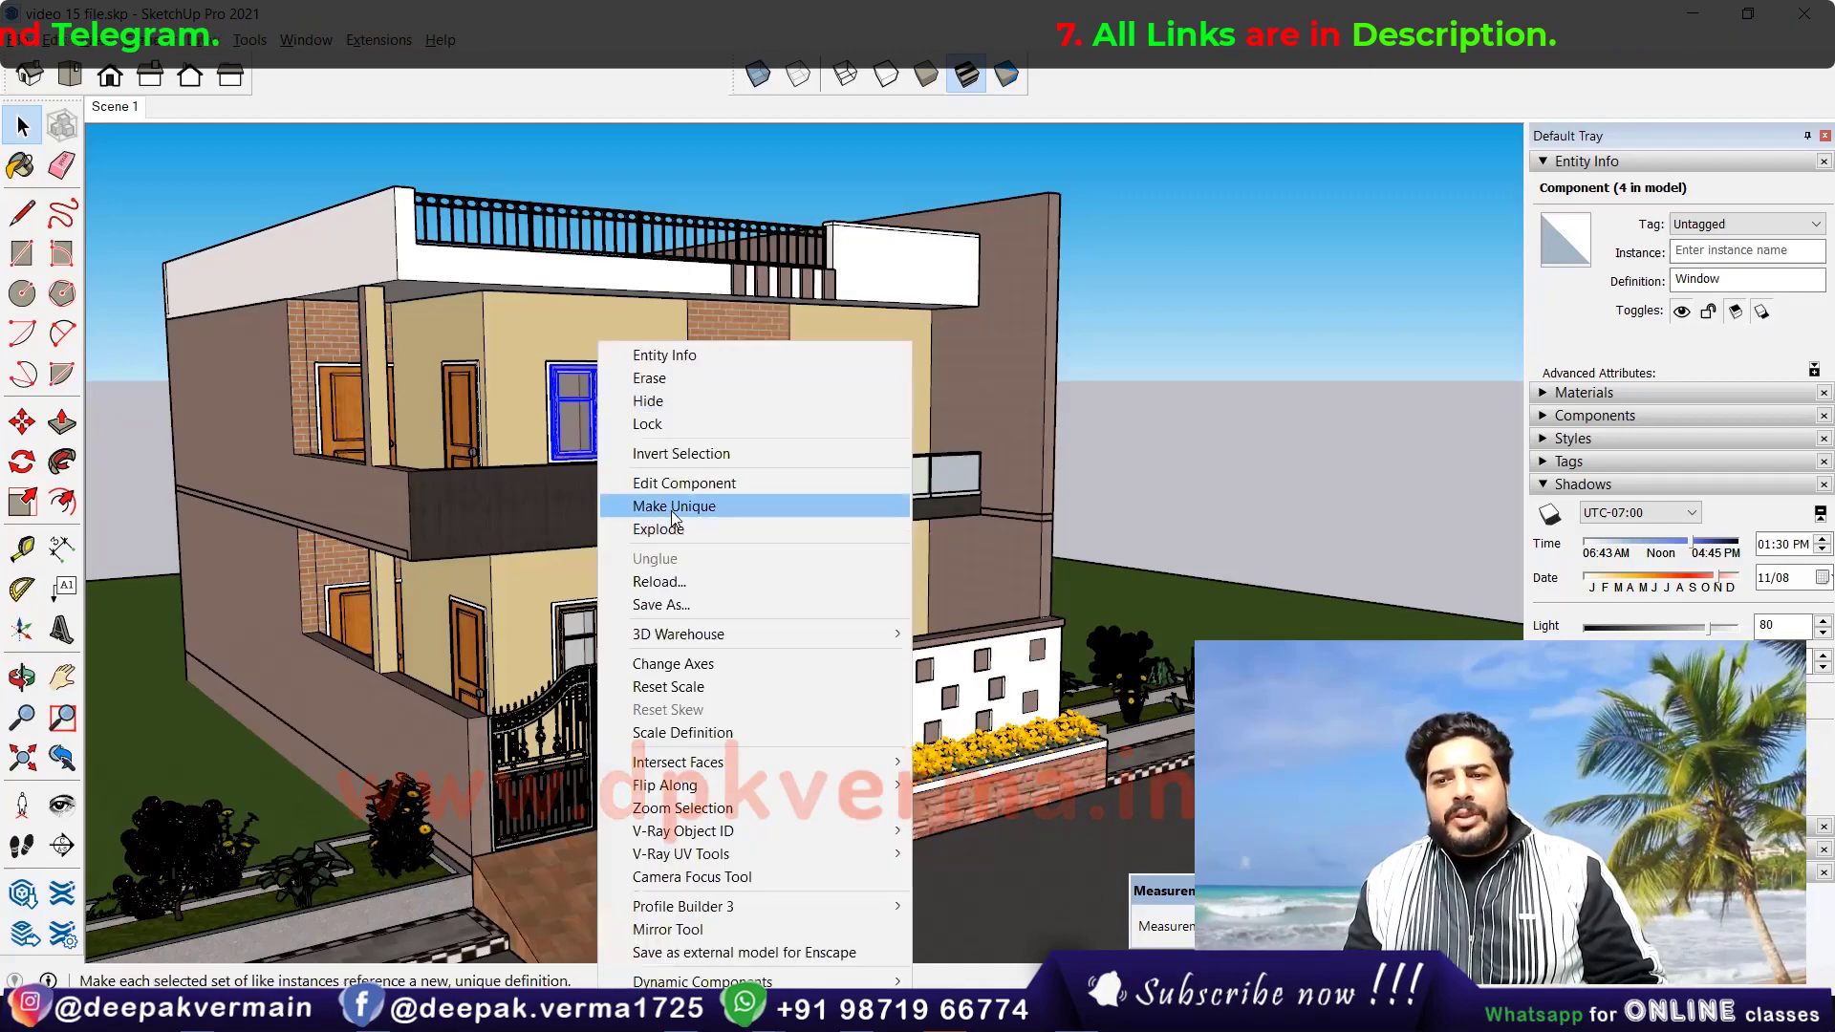
click(1141, 369)
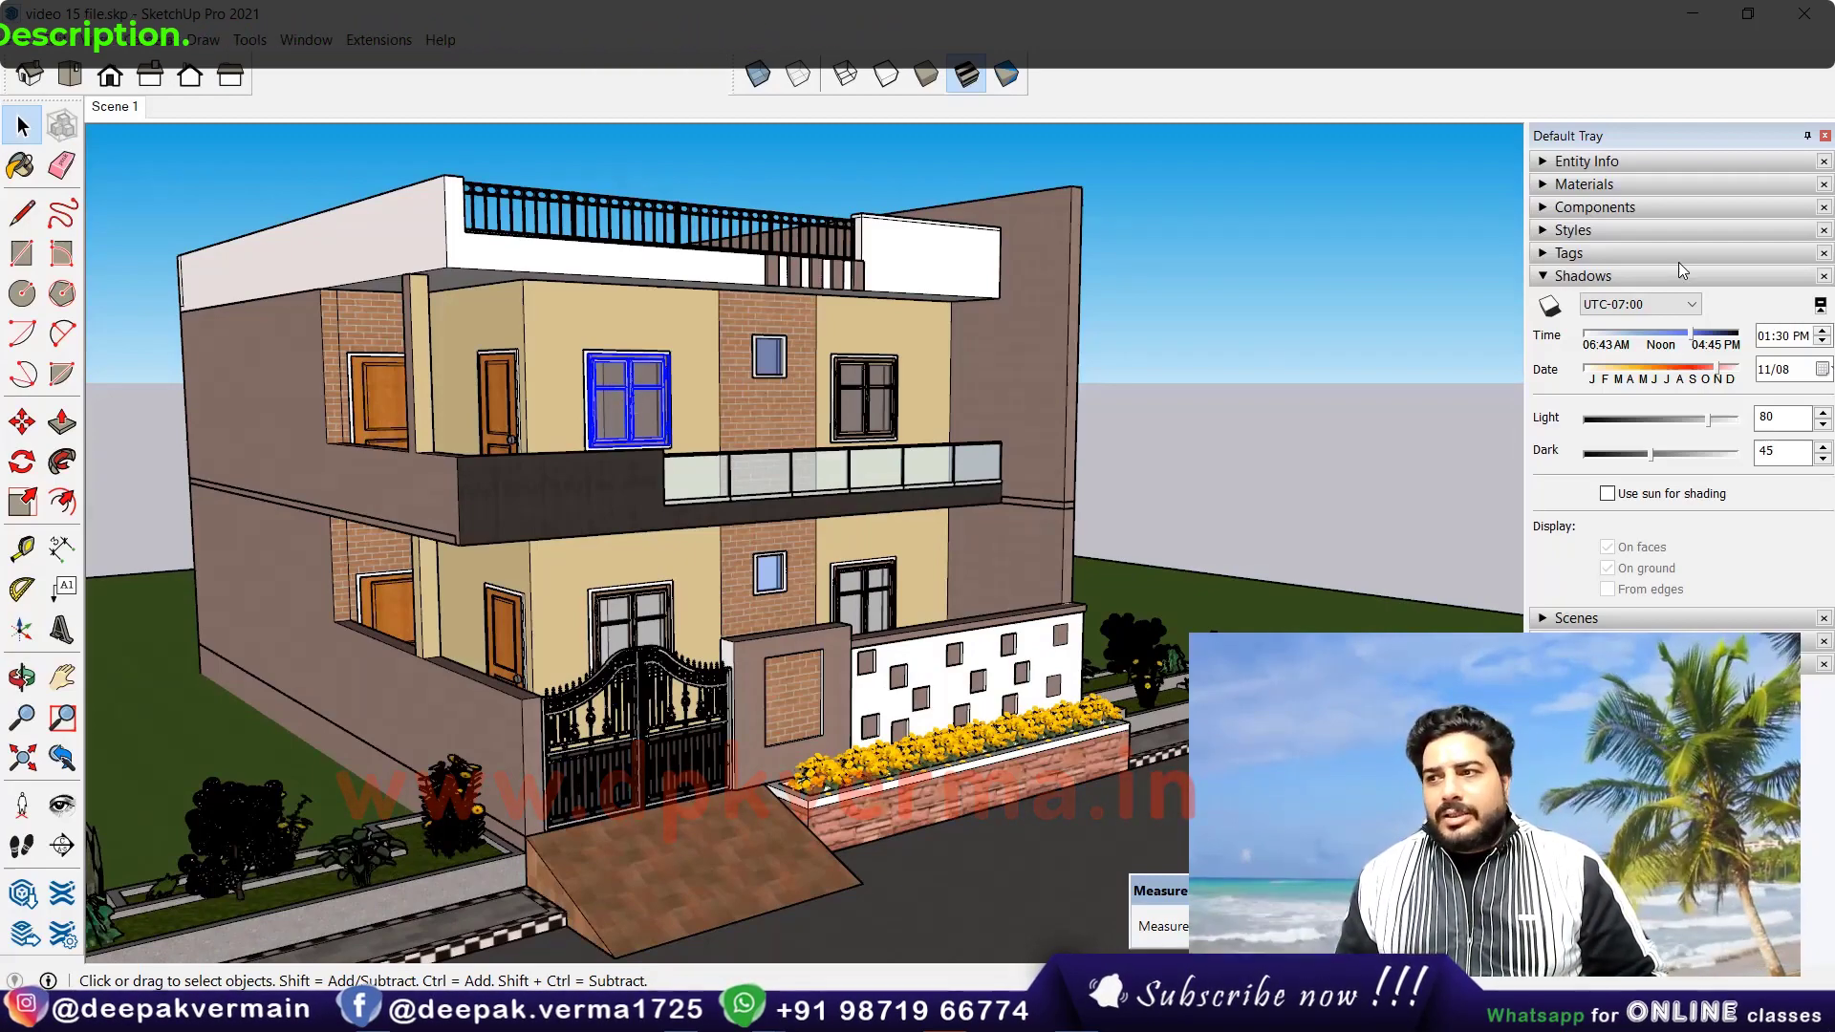
click(1544, 162)
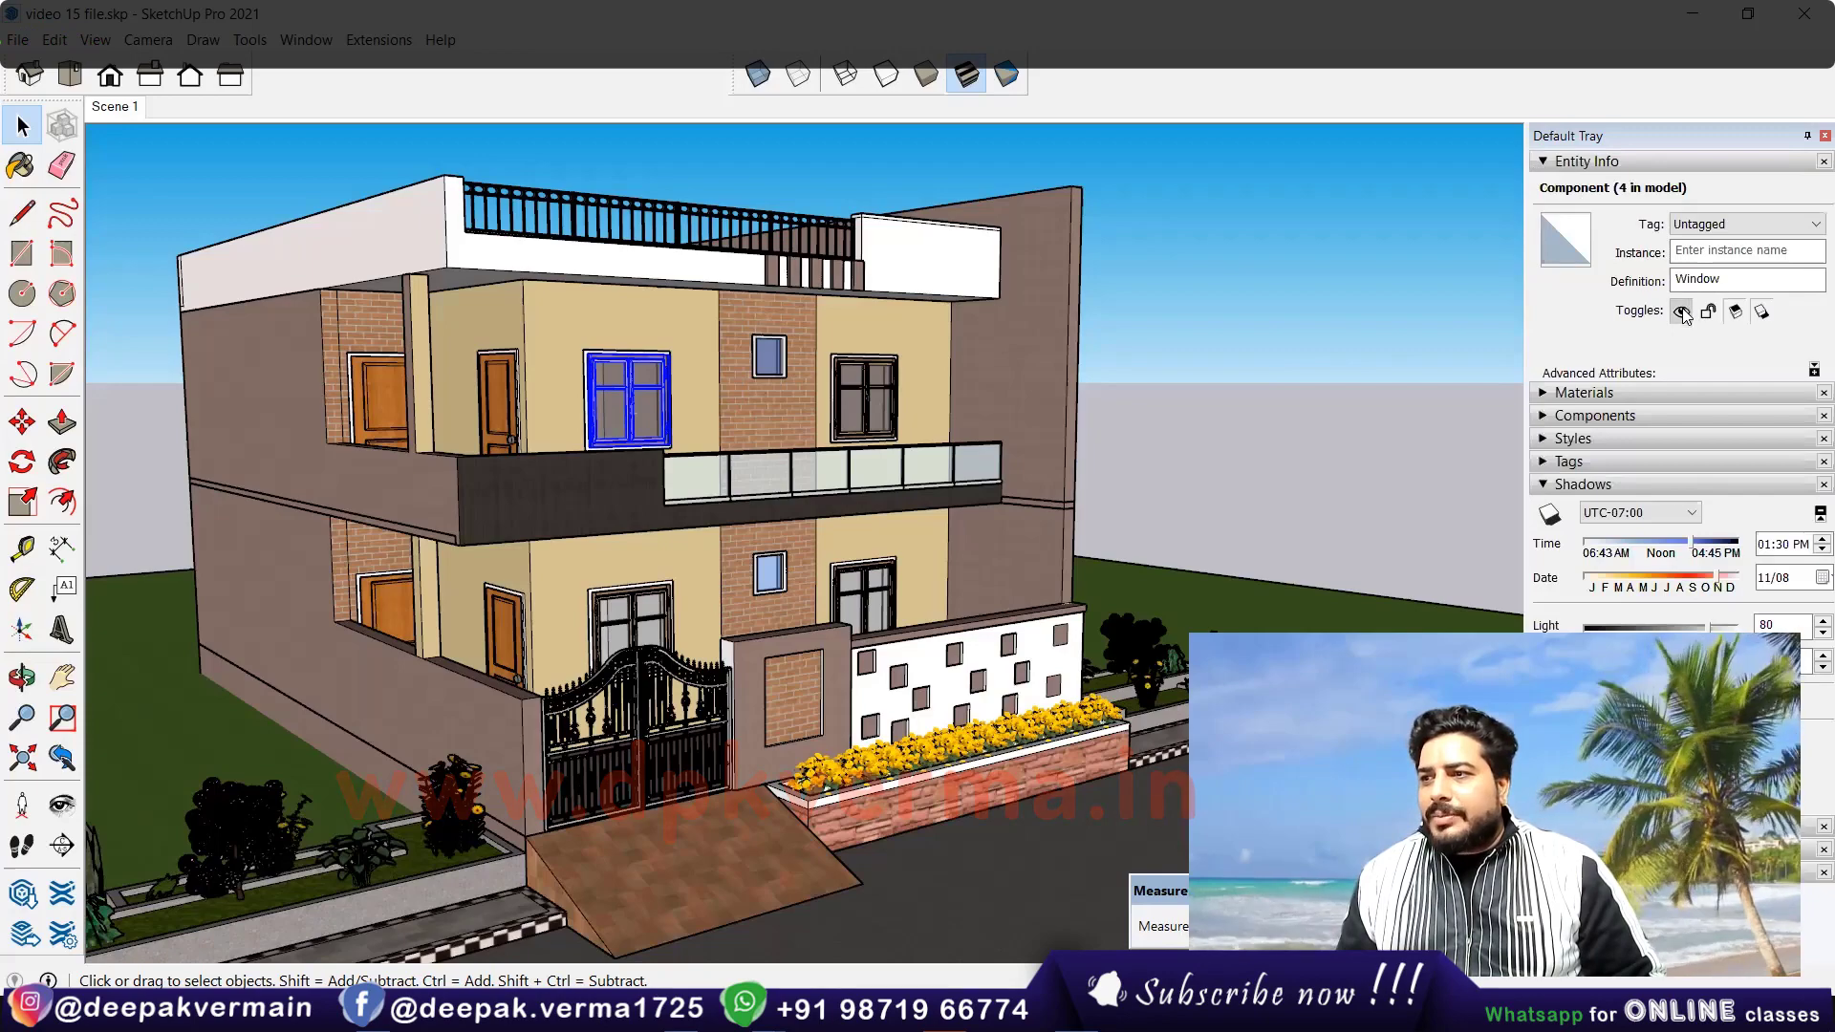
Step: Hide the selected window, then restore it with Edit > Unhide > All
key(Delete)
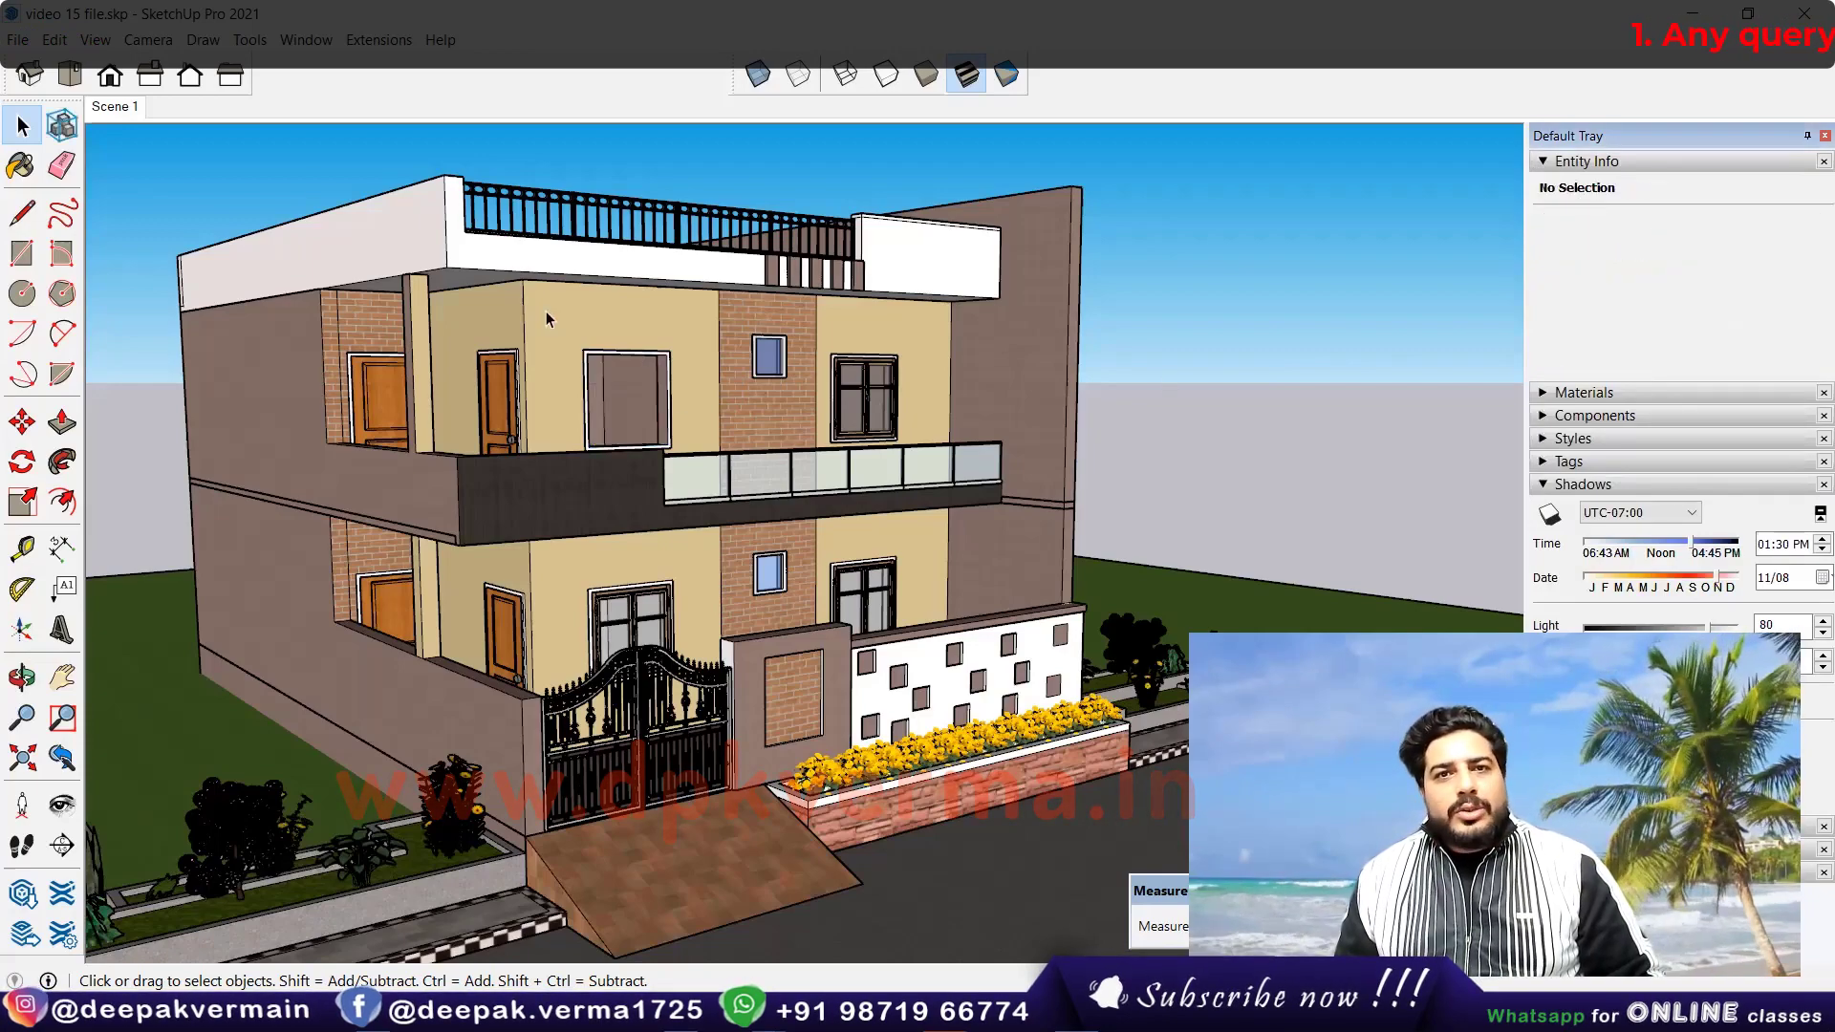
click(53, 40)
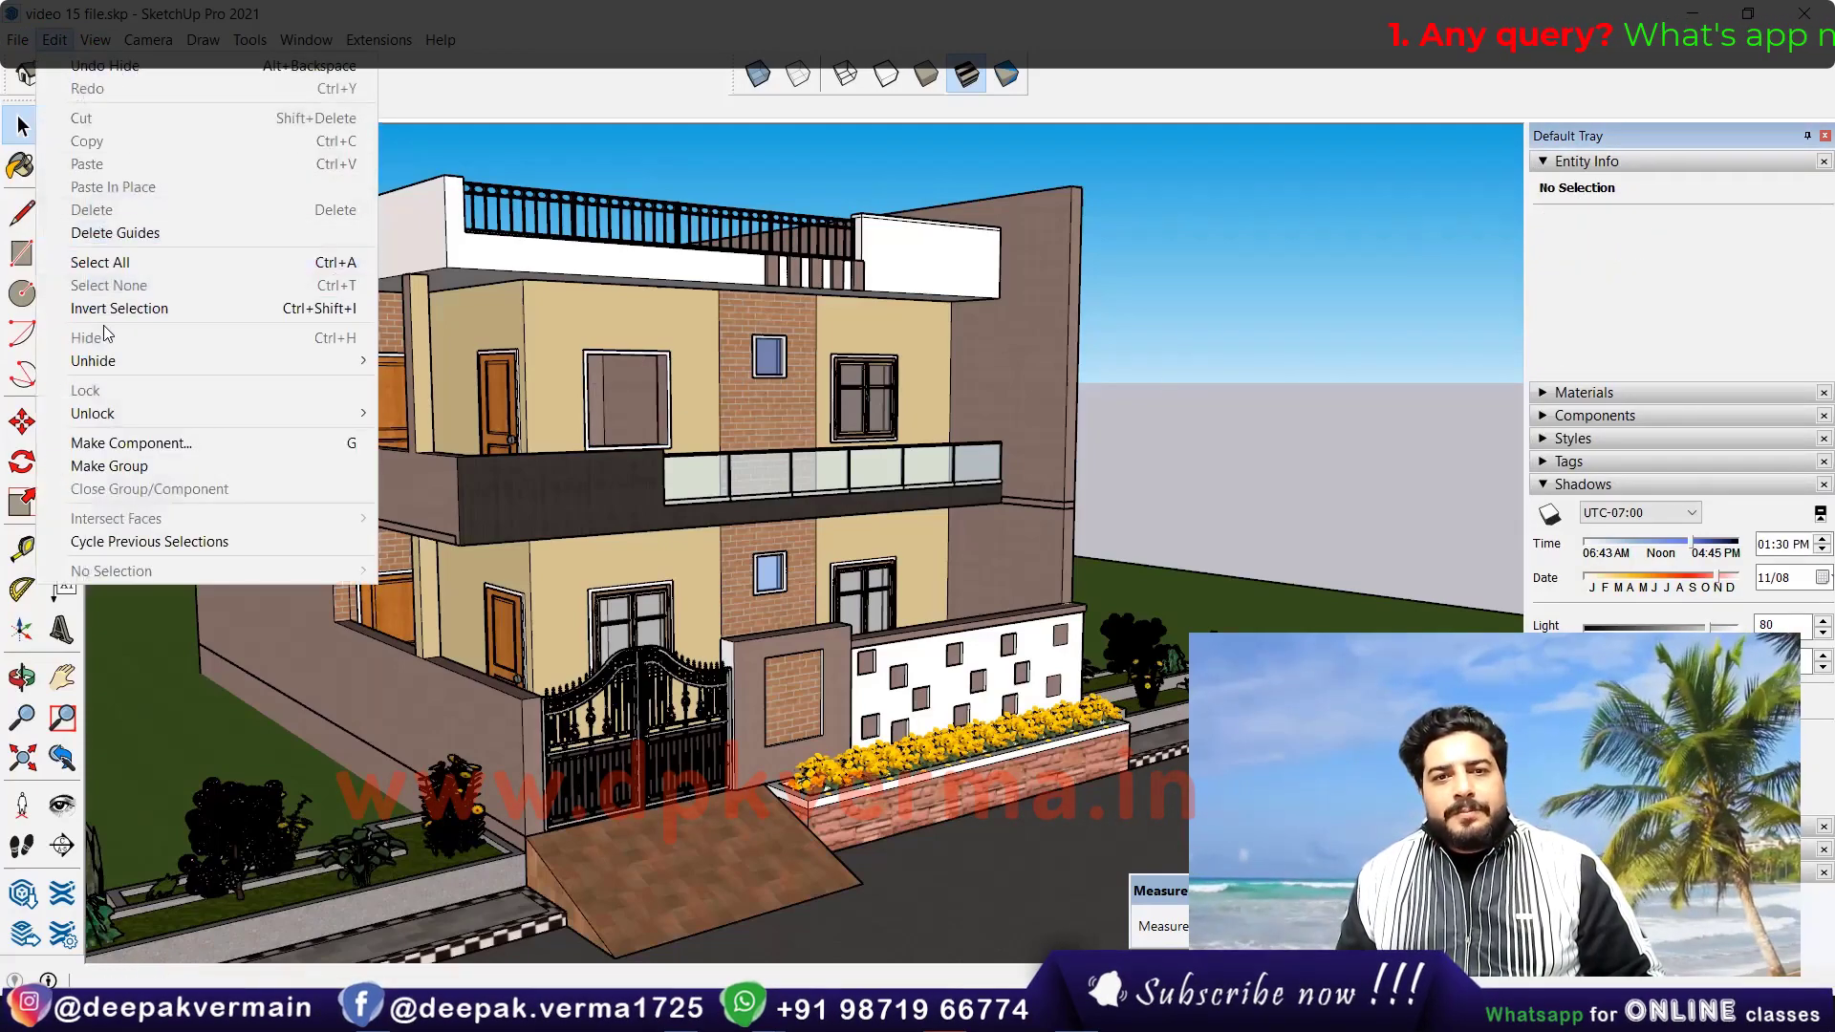
mouse_move(94, 359)
click(443, 404)
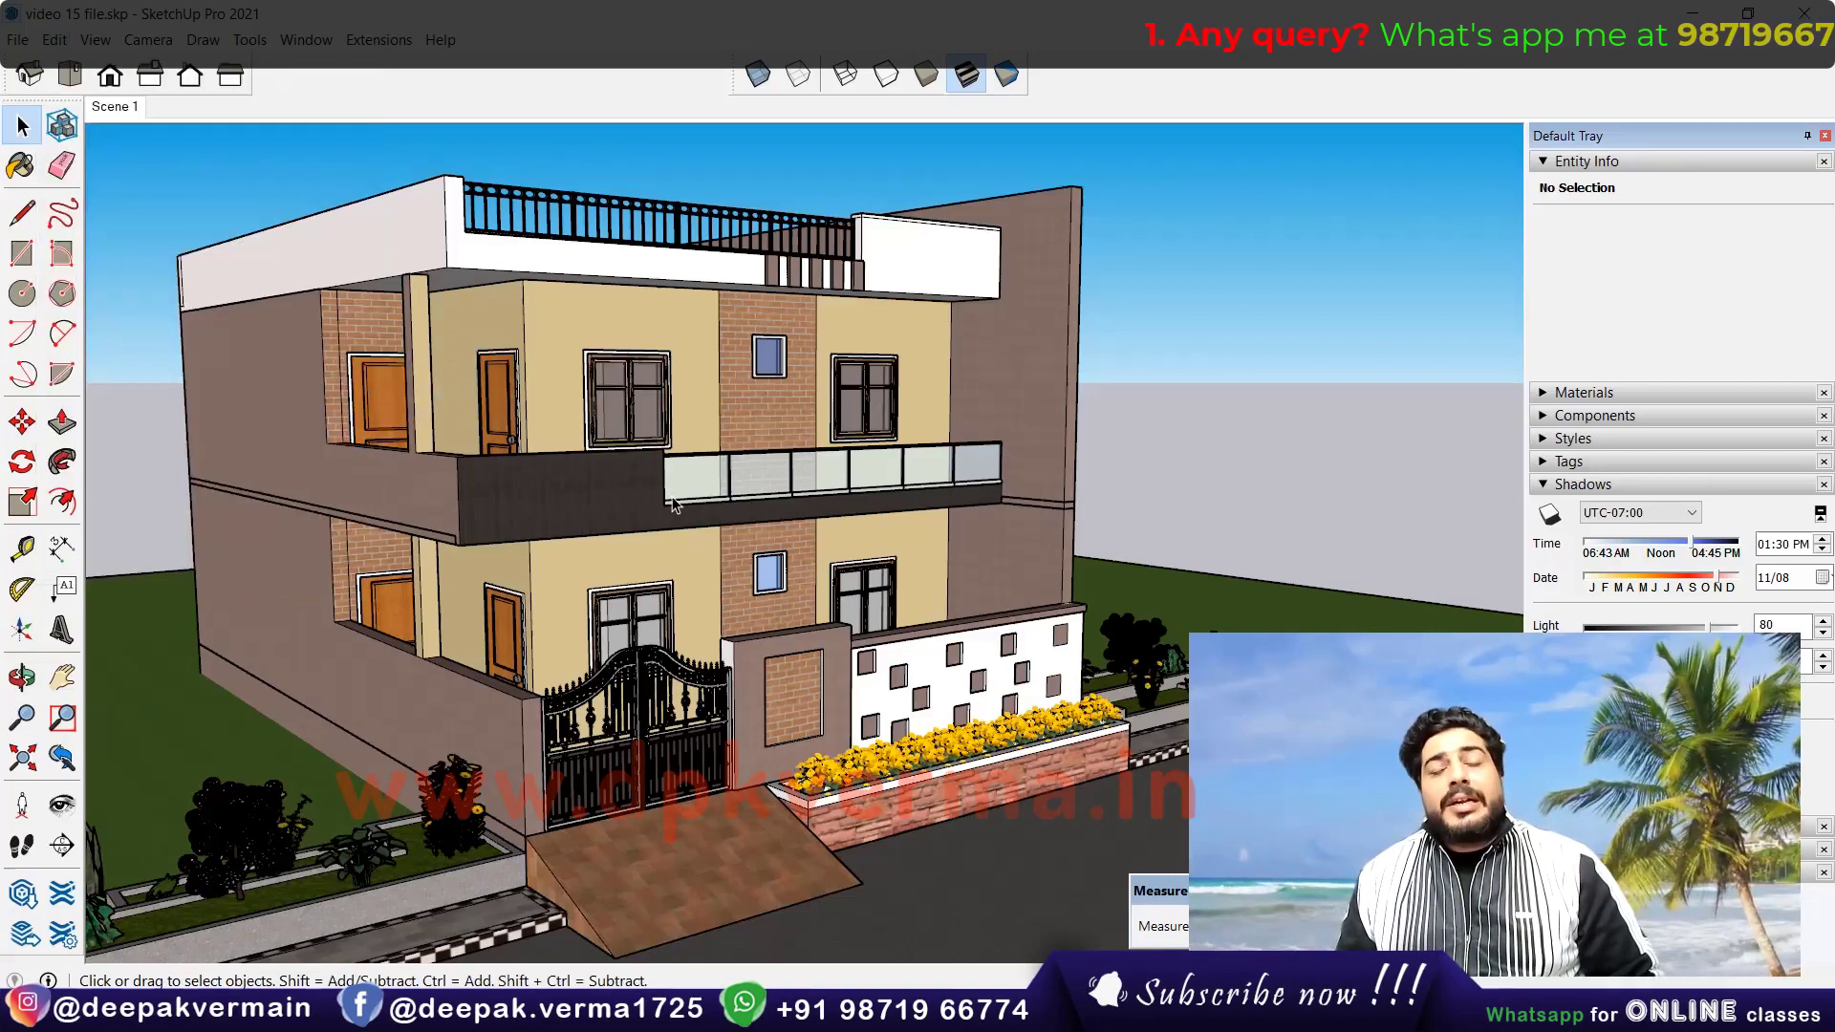
middle_drag(673, 505, 668, 518)
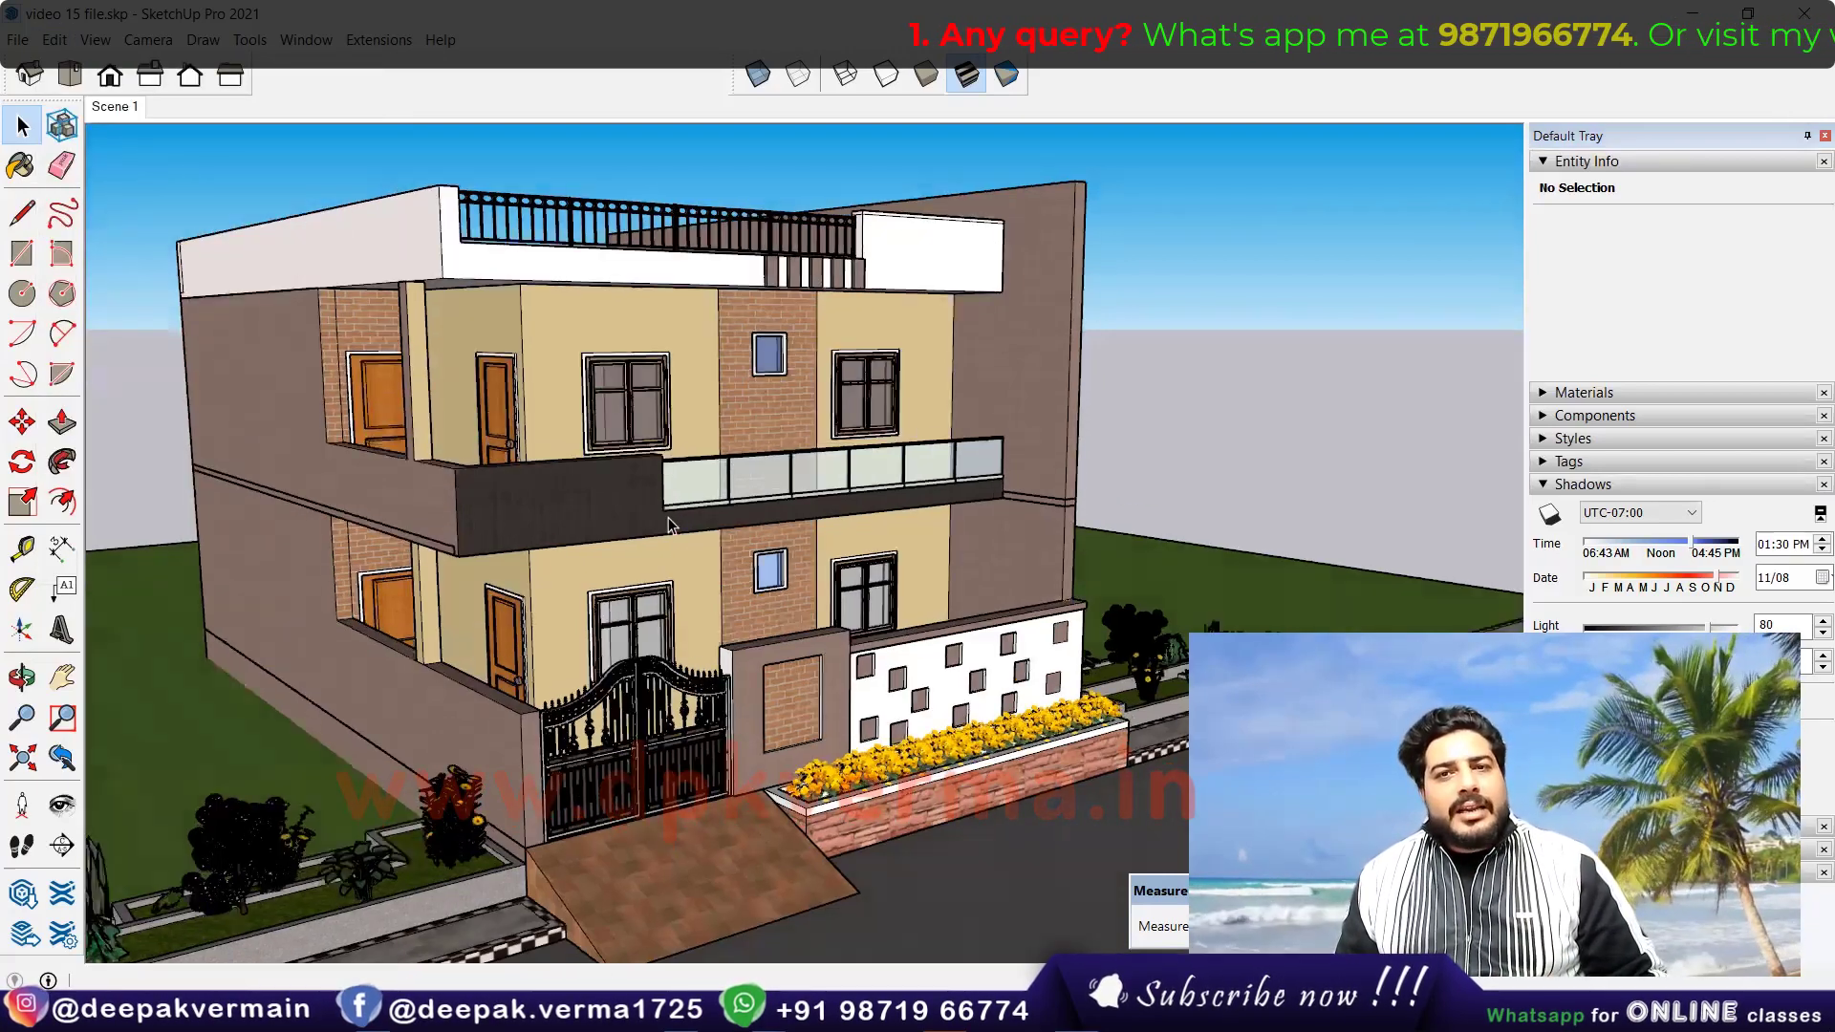
Step: In Preferences > Shortcuts, filter by 'HIDE' and select Hide Rest Of Model
click(306, 39)
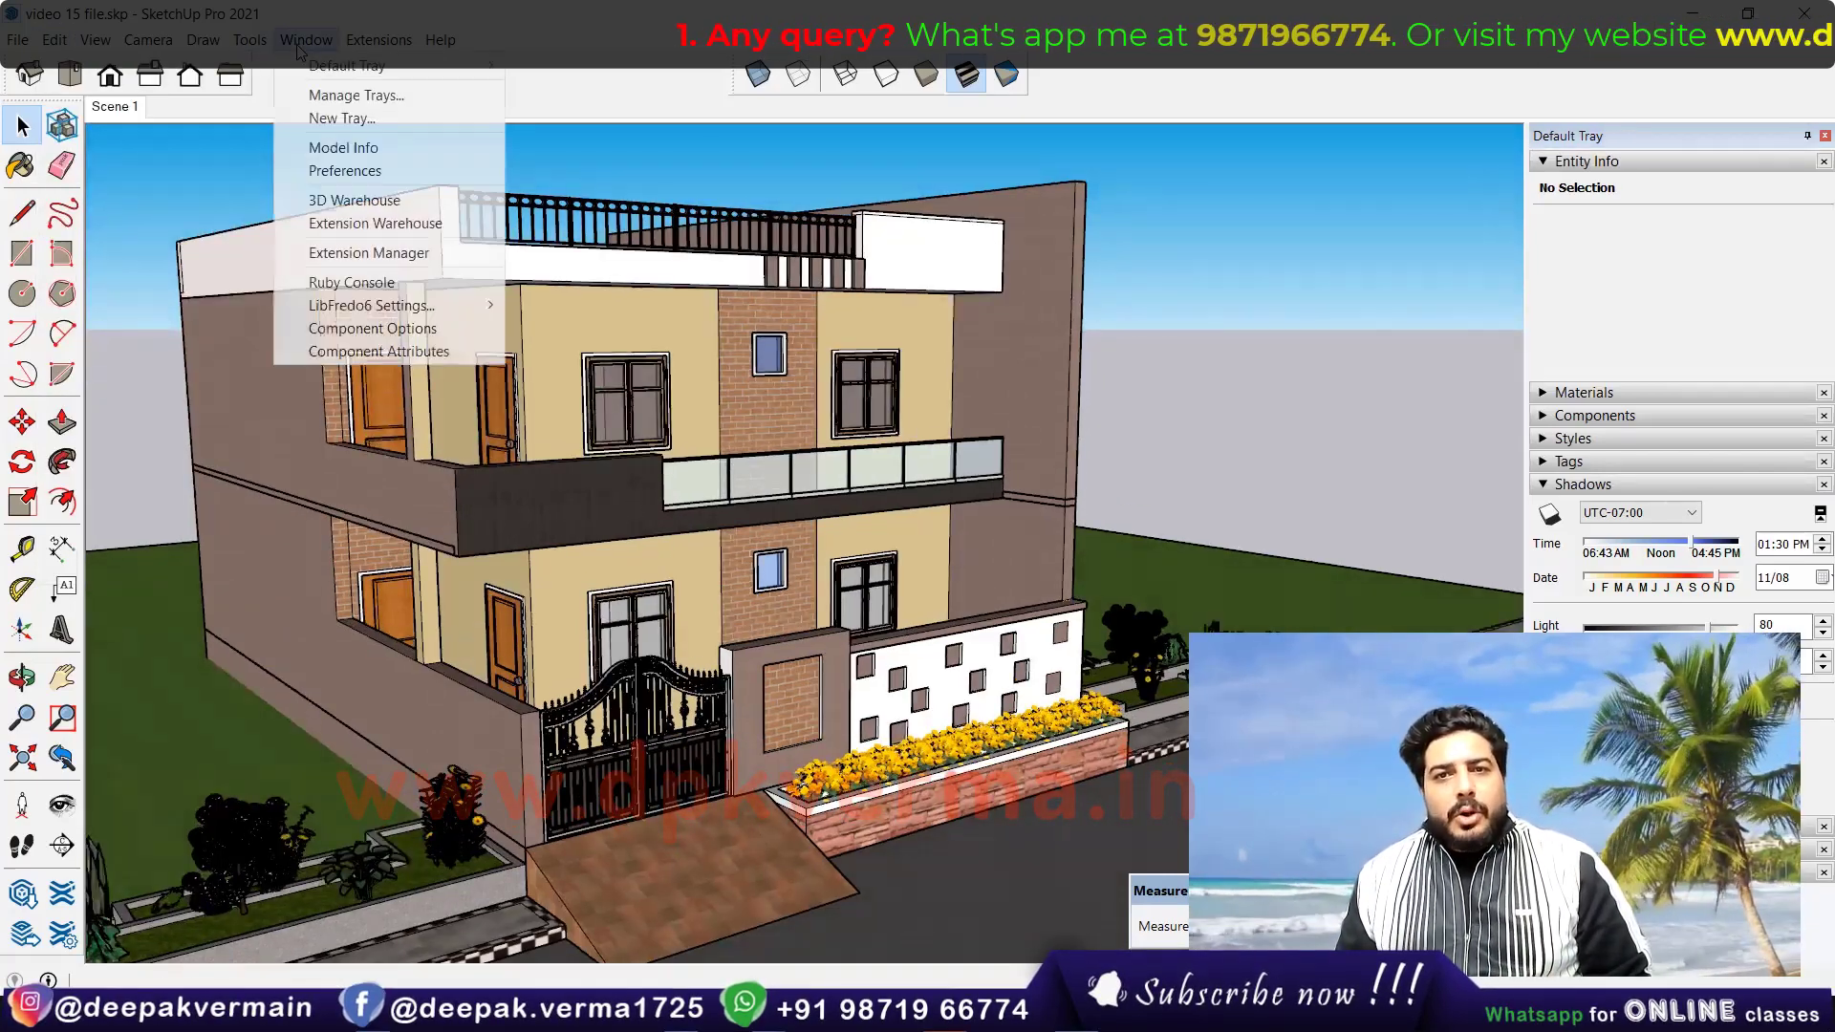
click(344, 172)
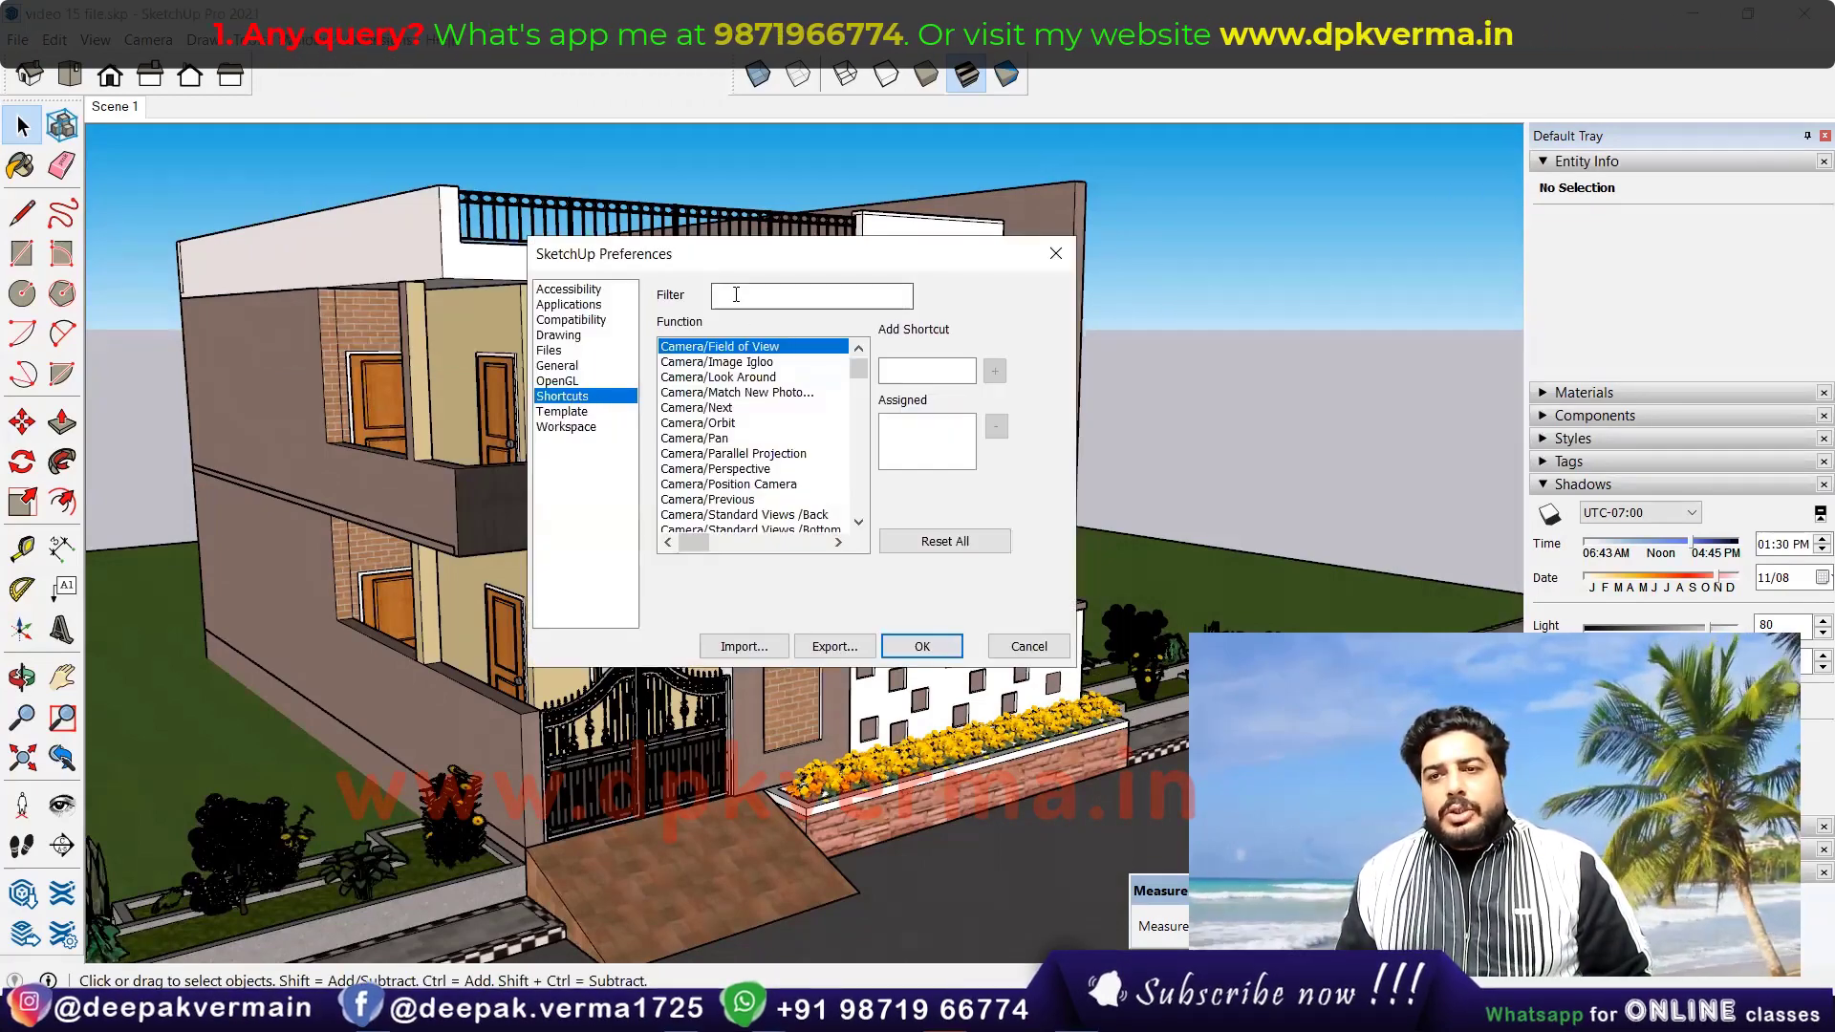
click(736, 294)
text(HI)
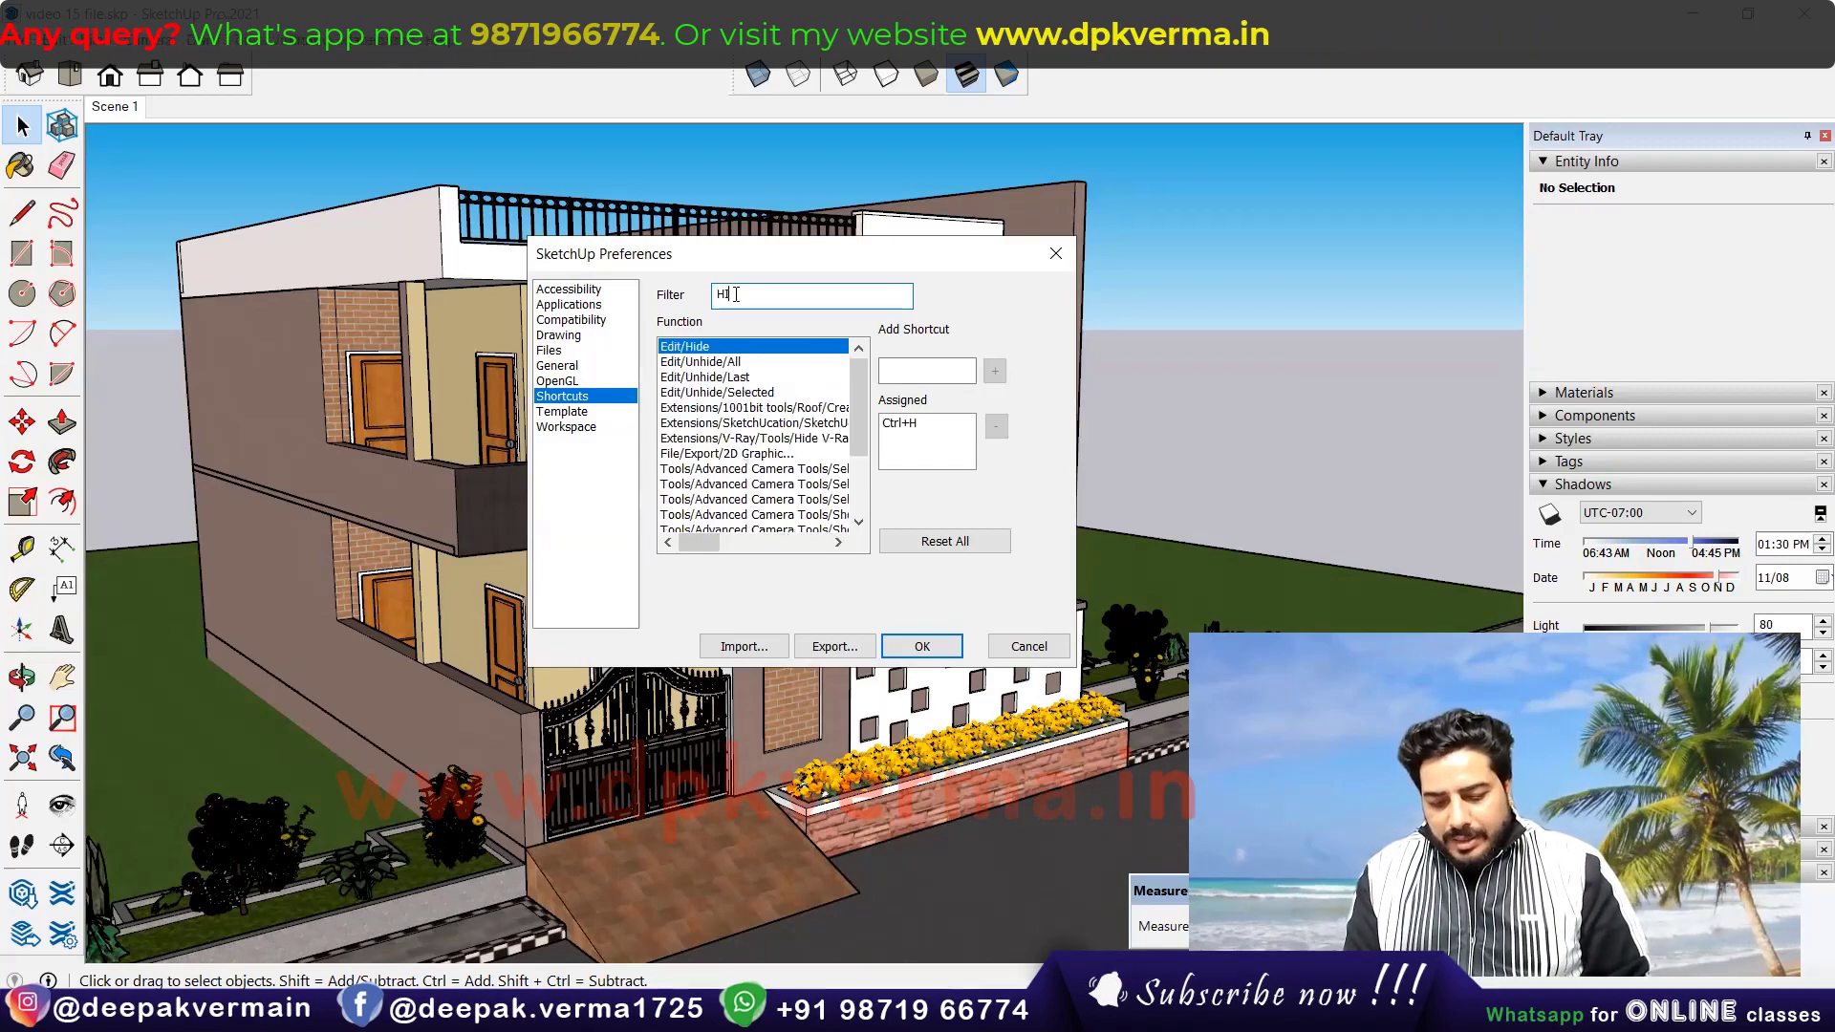
text(DE)
click(683, 469)
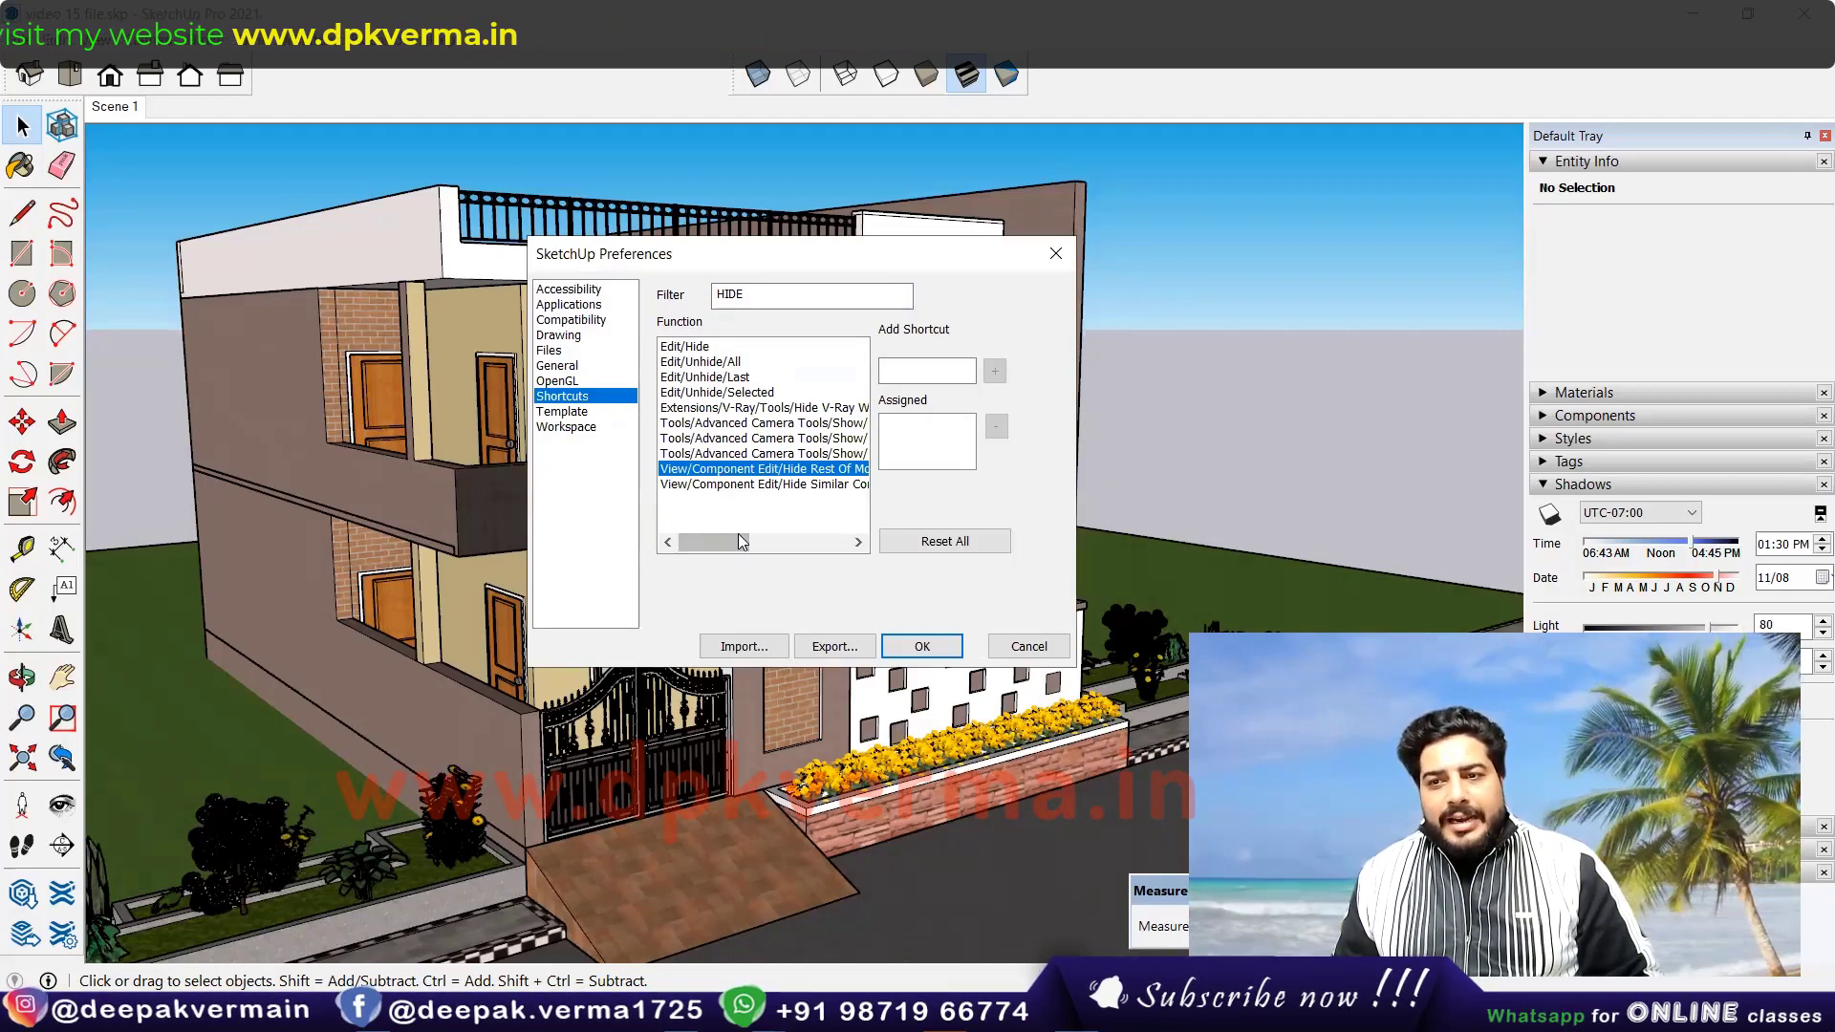
Step: Assign I and Alt+I to Hide Rest Of Model, keeping H for Pan, and confirm
scroll(749, 479, right, 3)
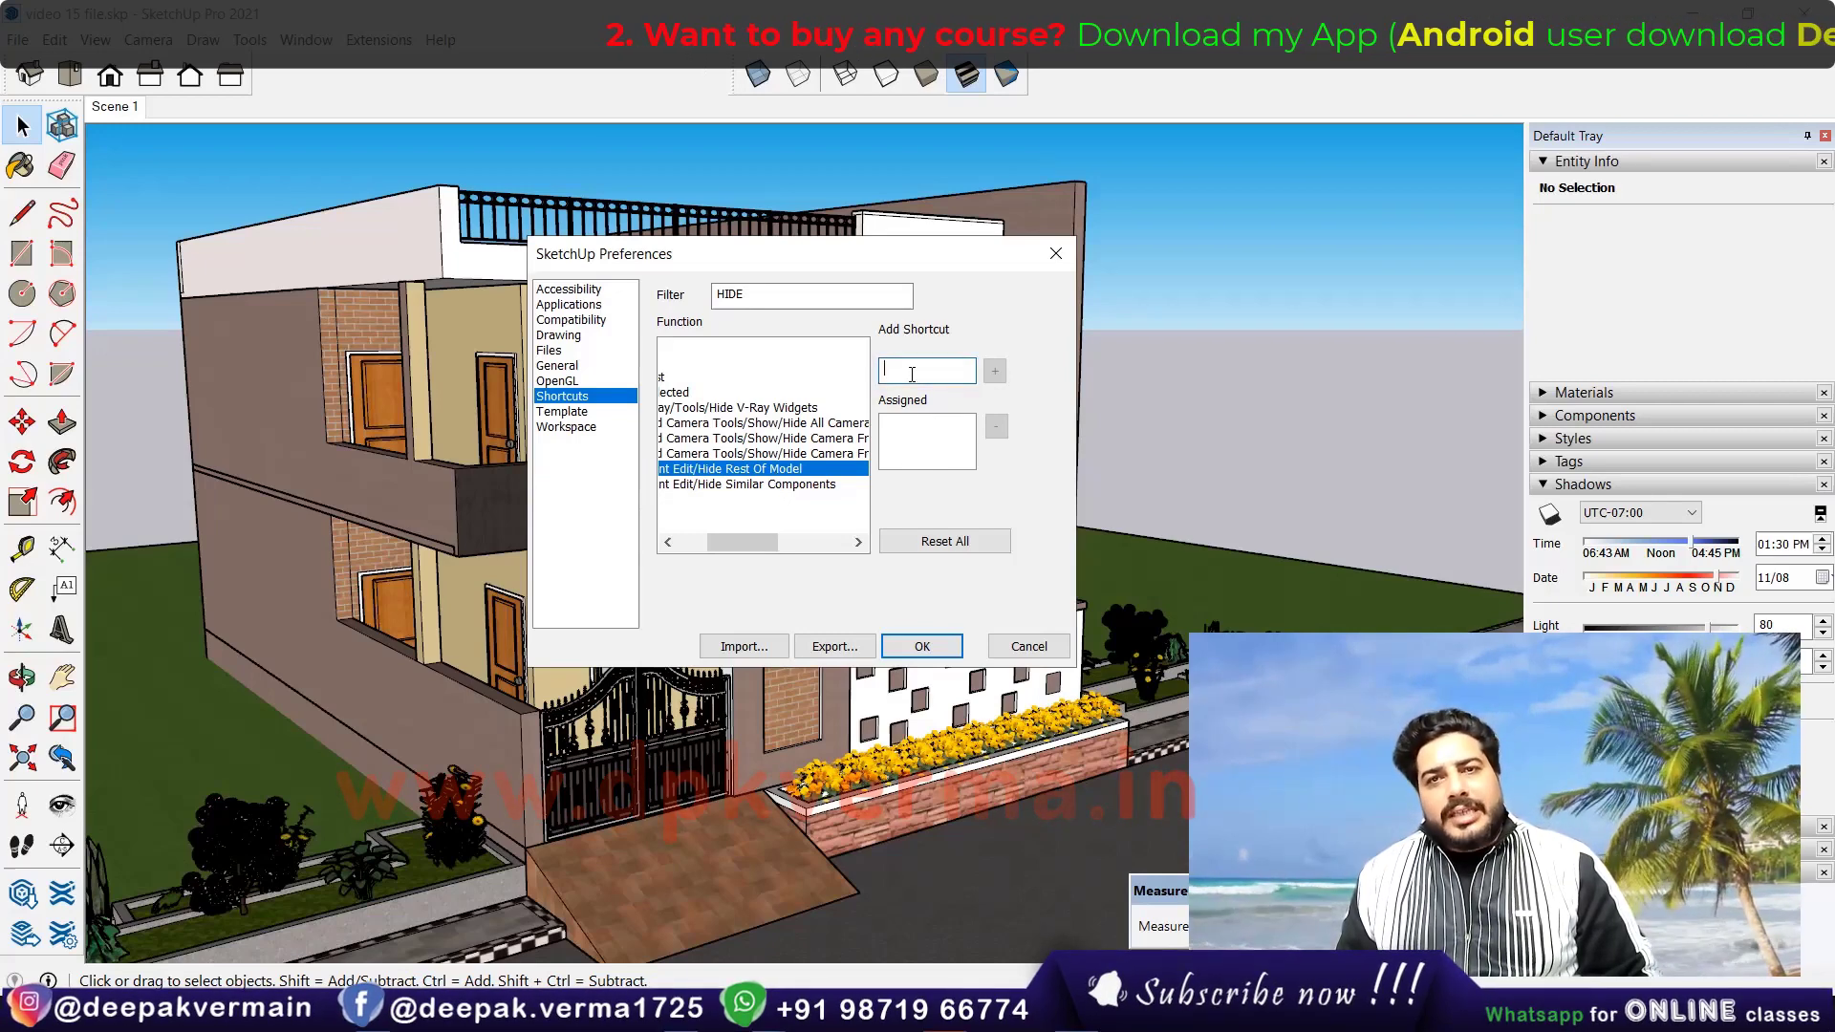
text(H)
click(994, 371)
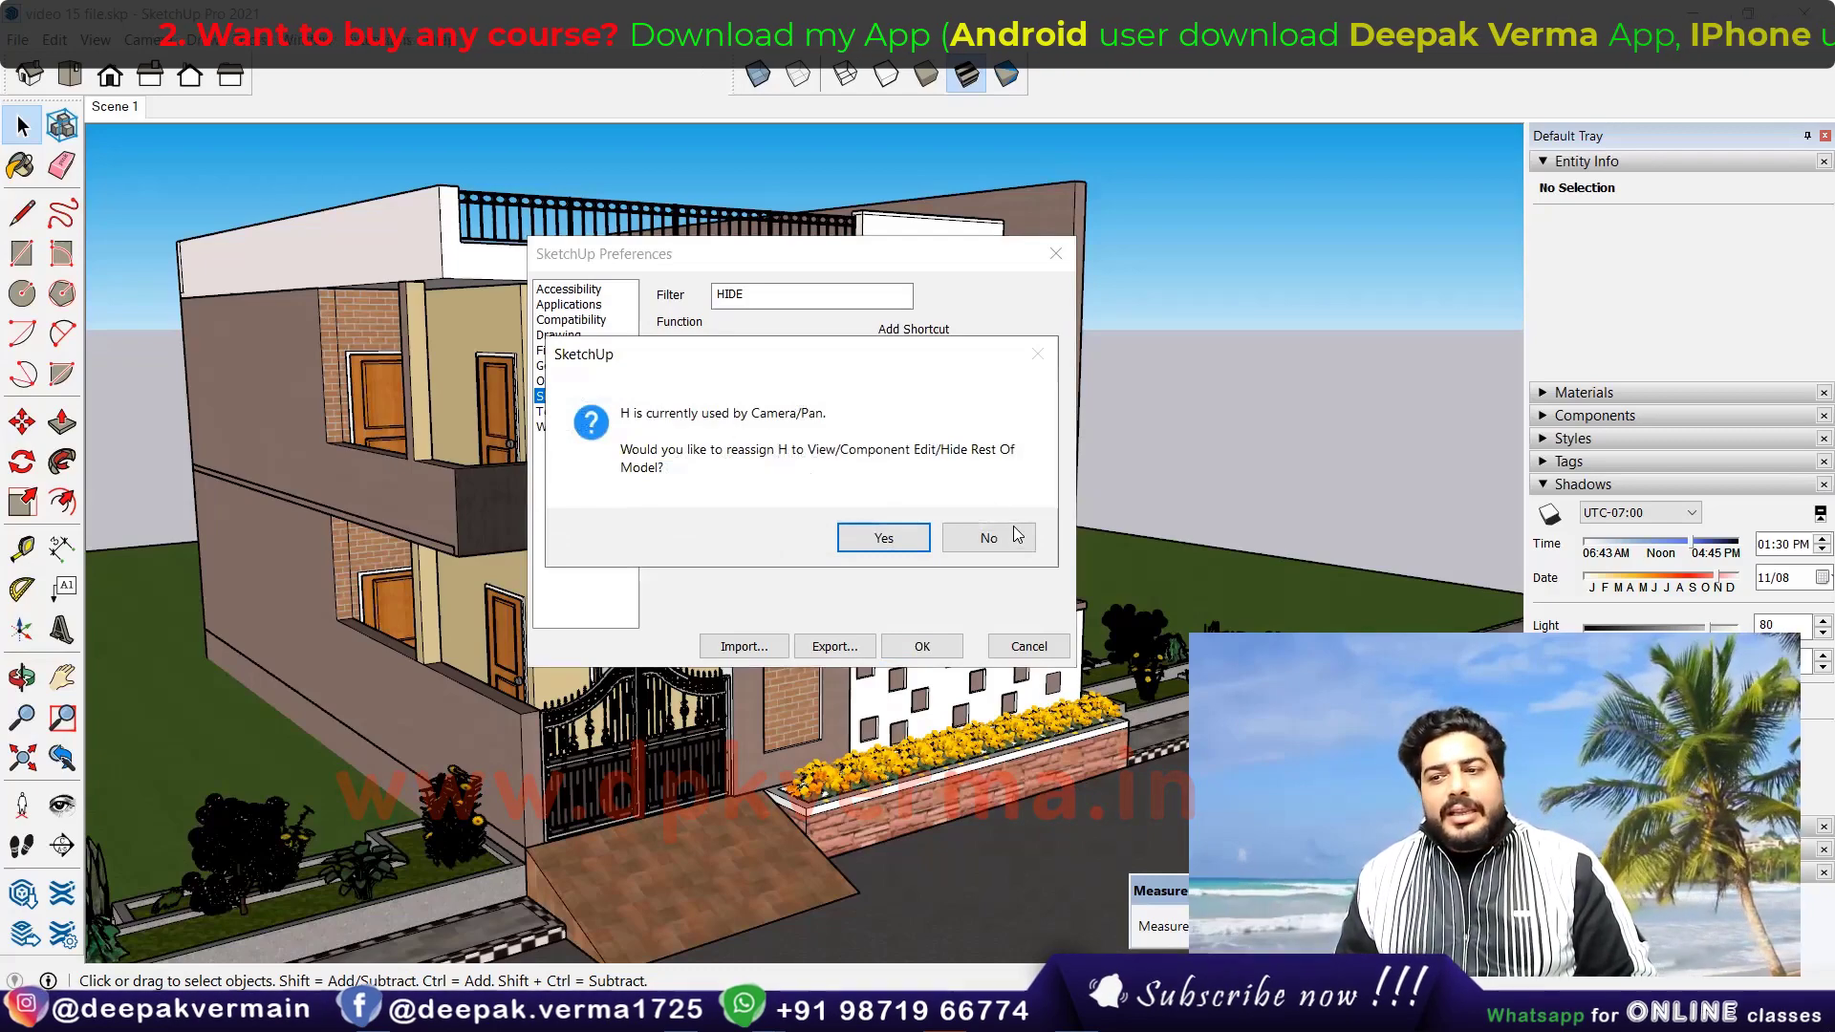
click(1017, 535)
text(I)
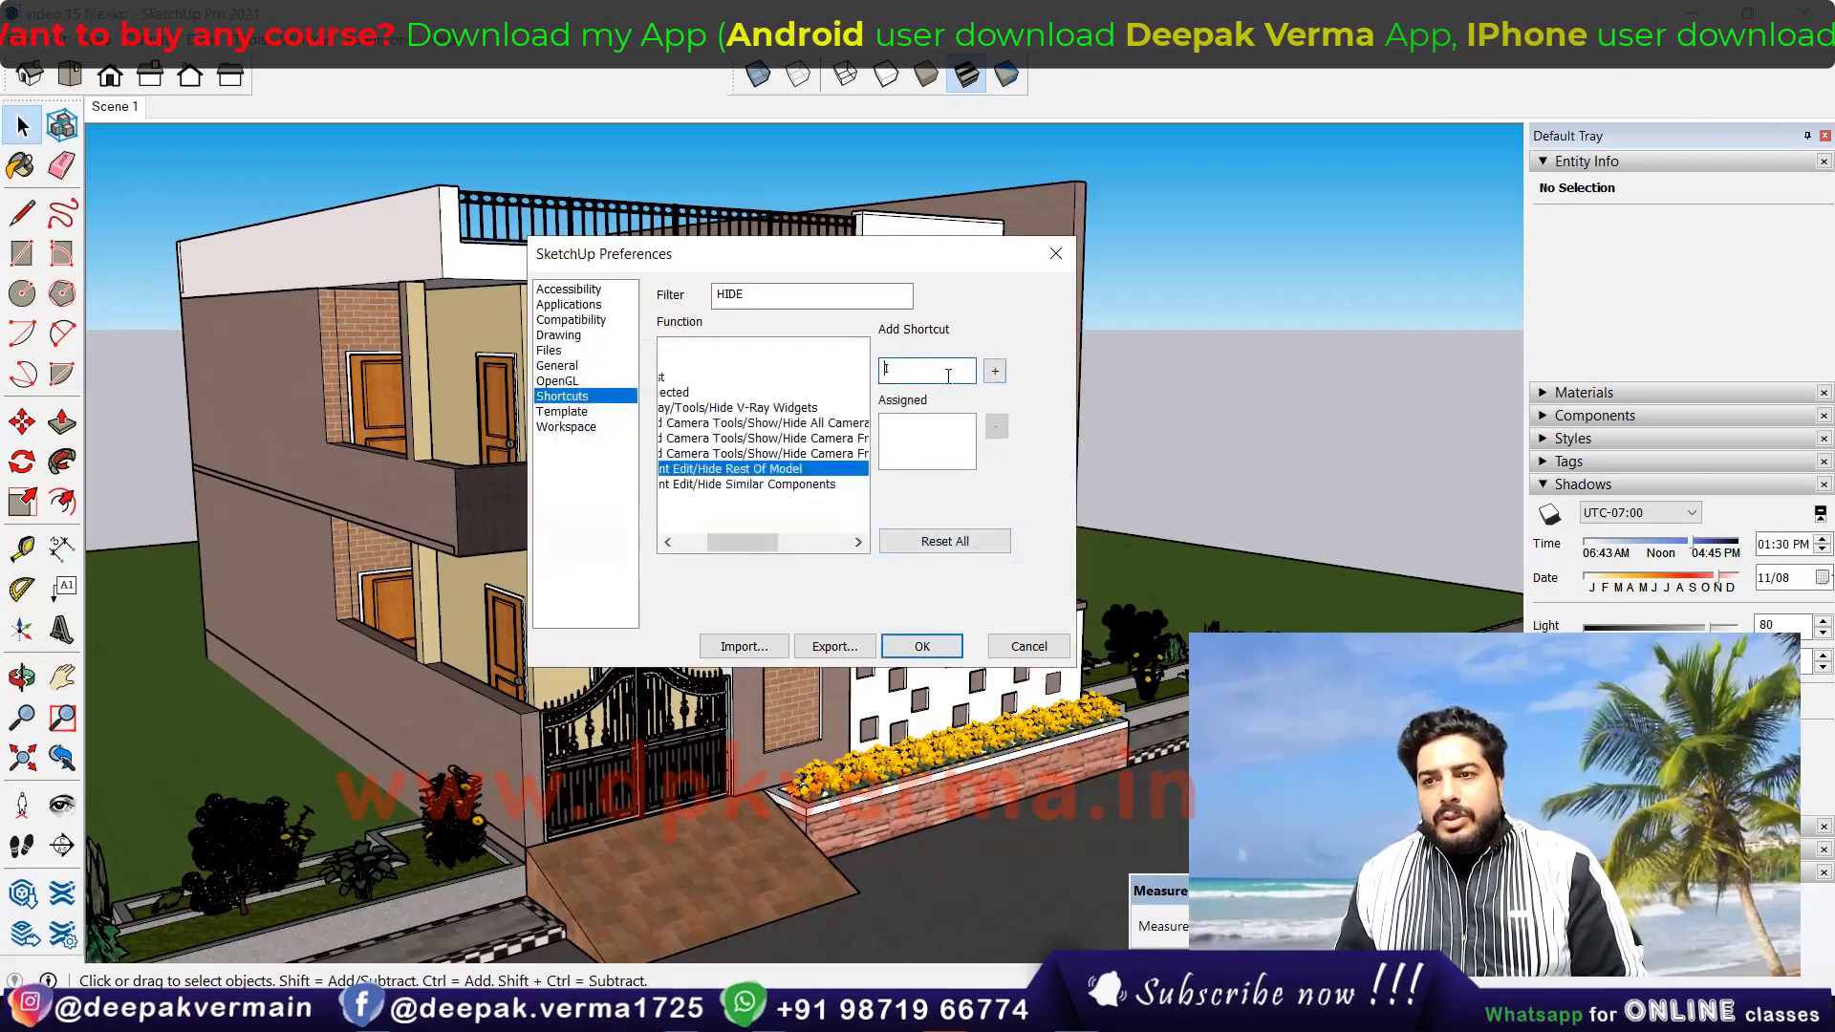
click(994, 372)
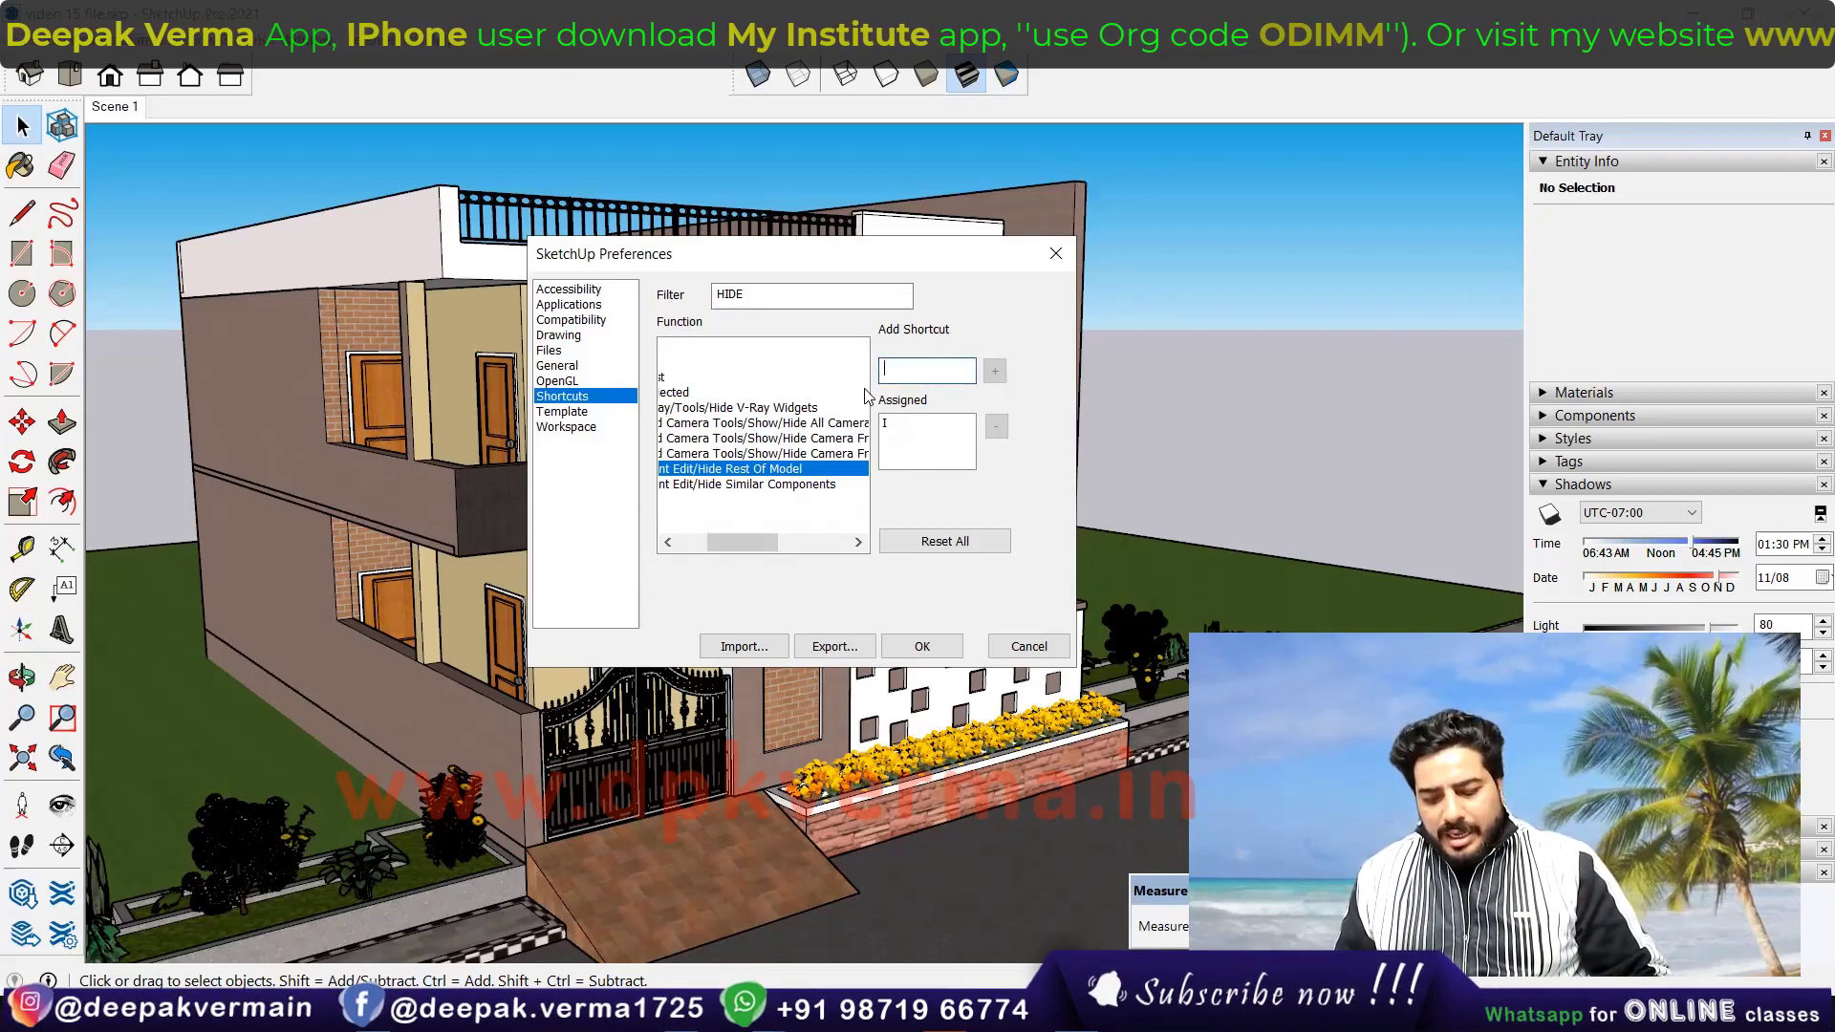
key(alt+i)
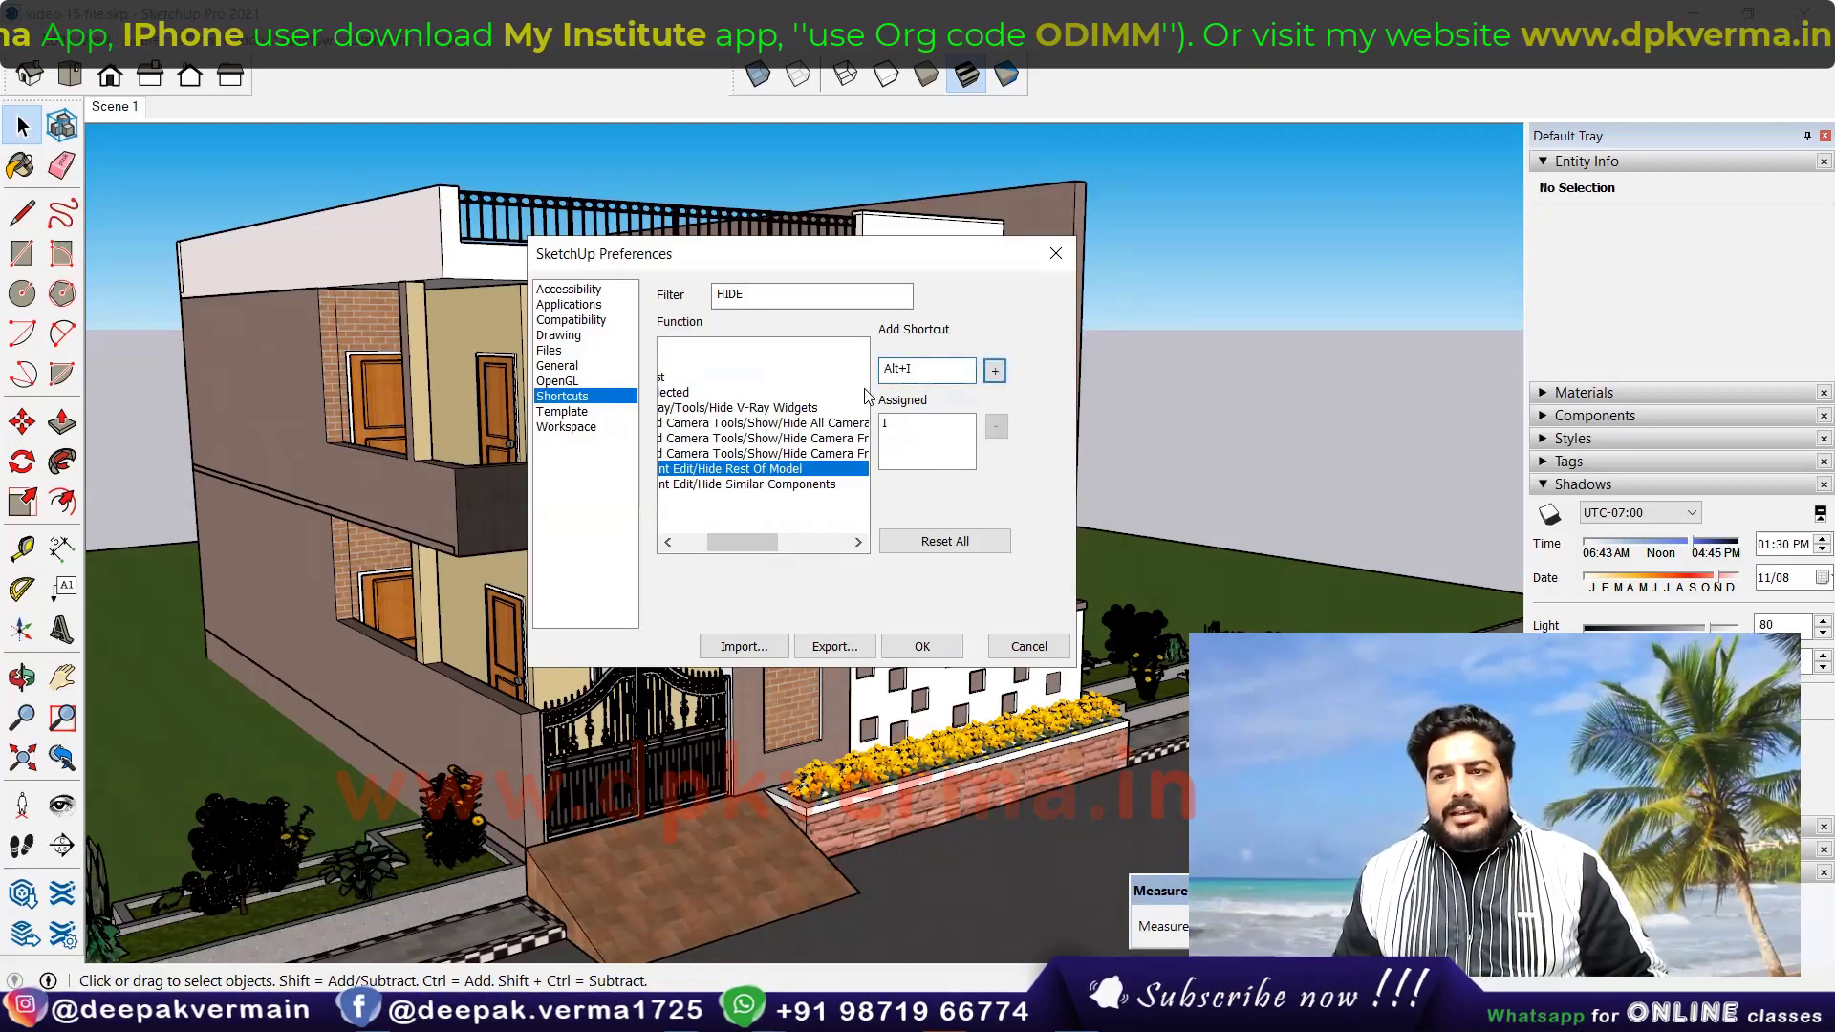
click(995, 371)
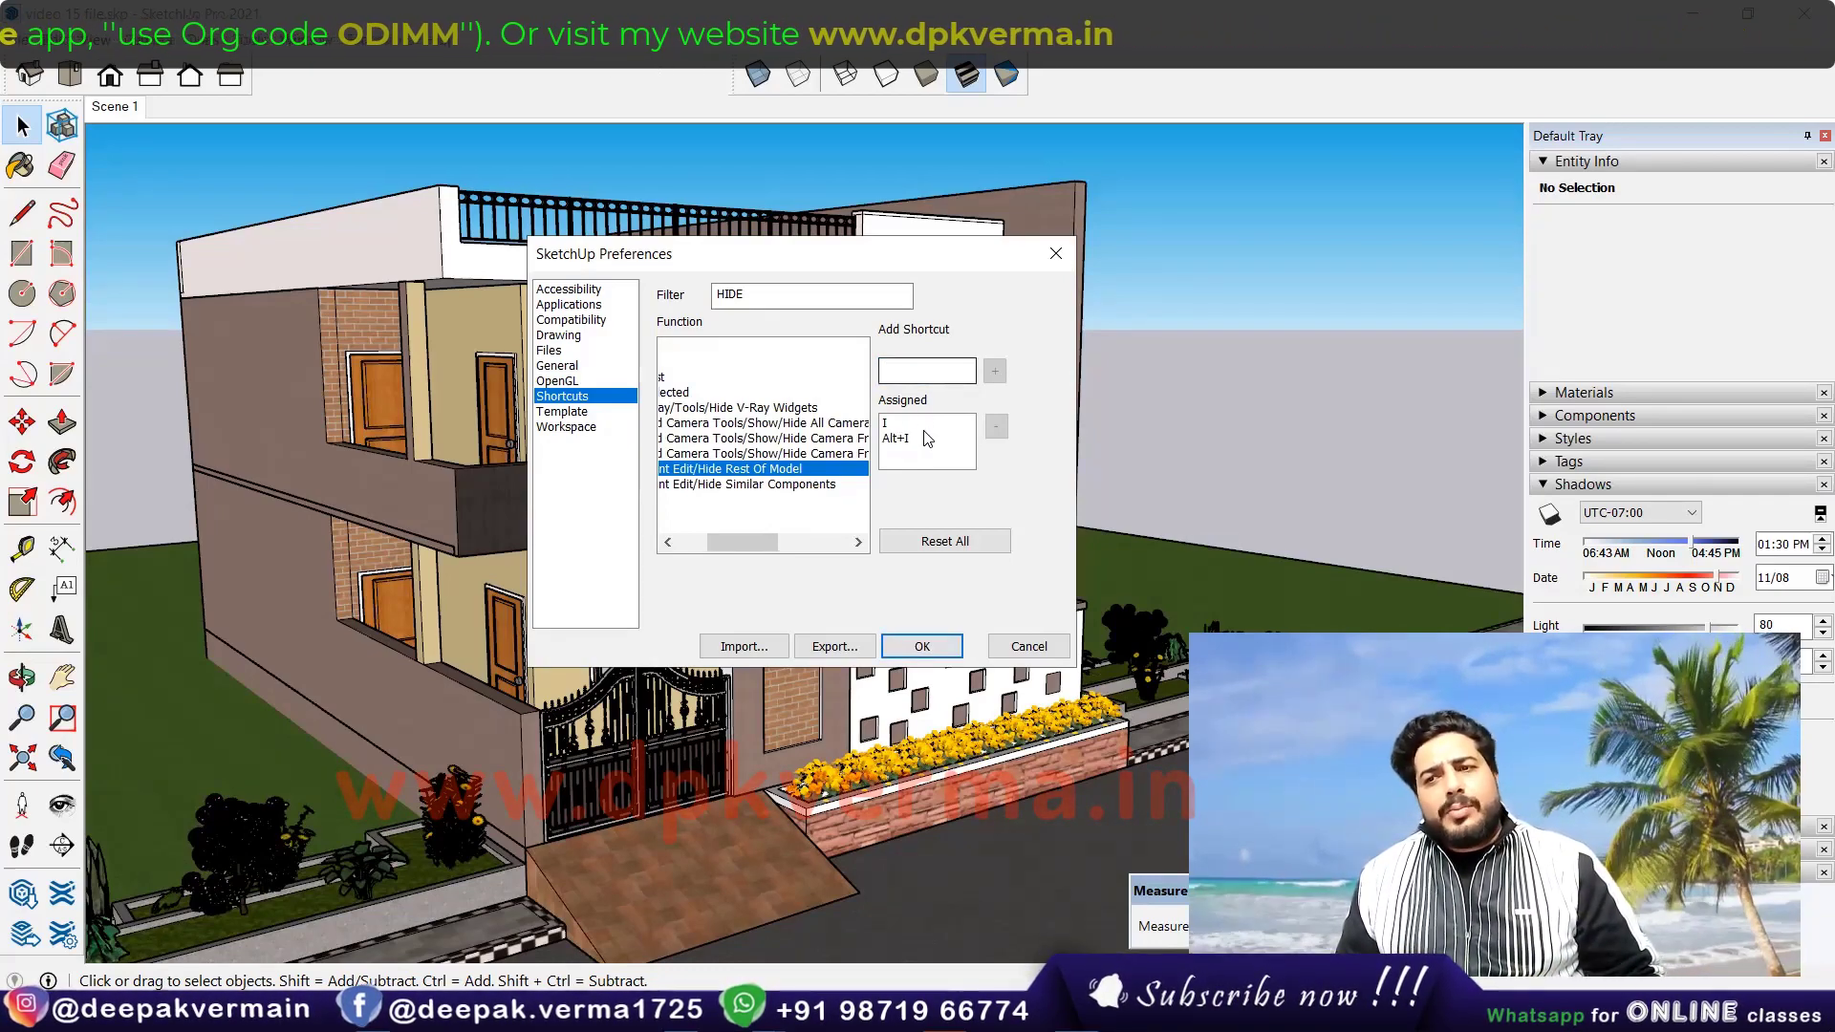
click(918, 648)
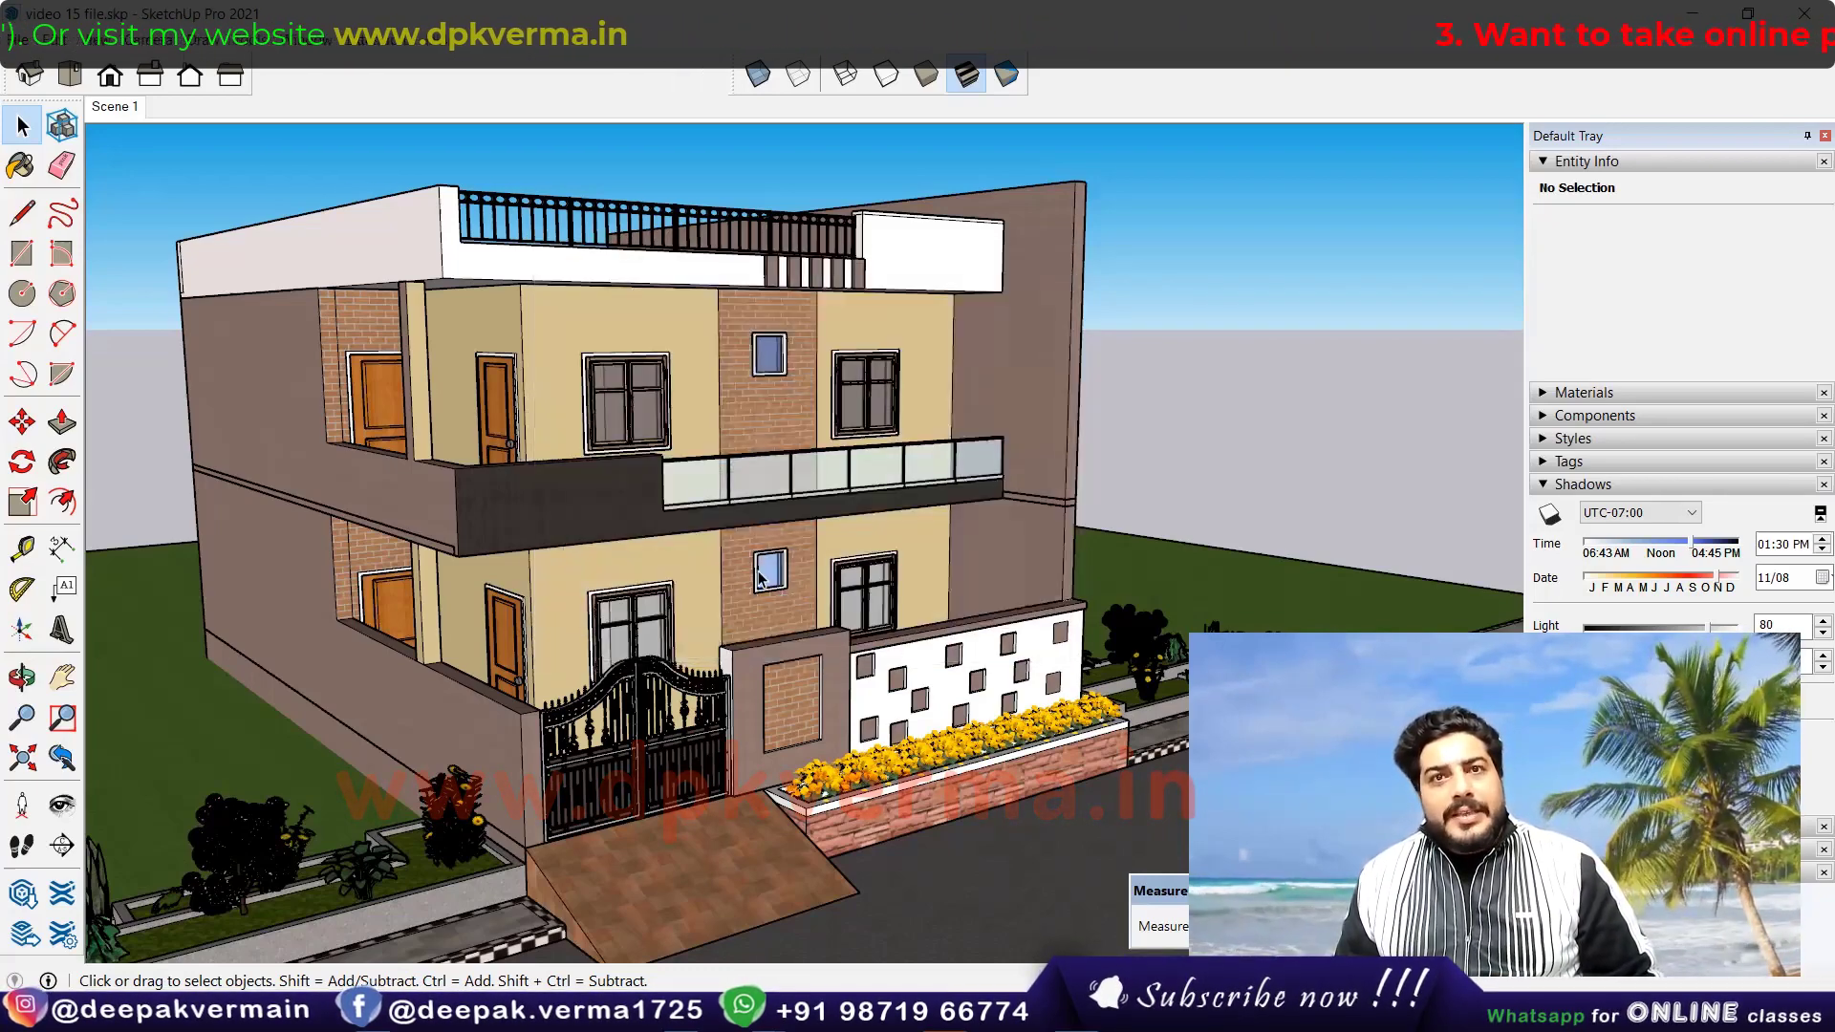
click(628, 393)
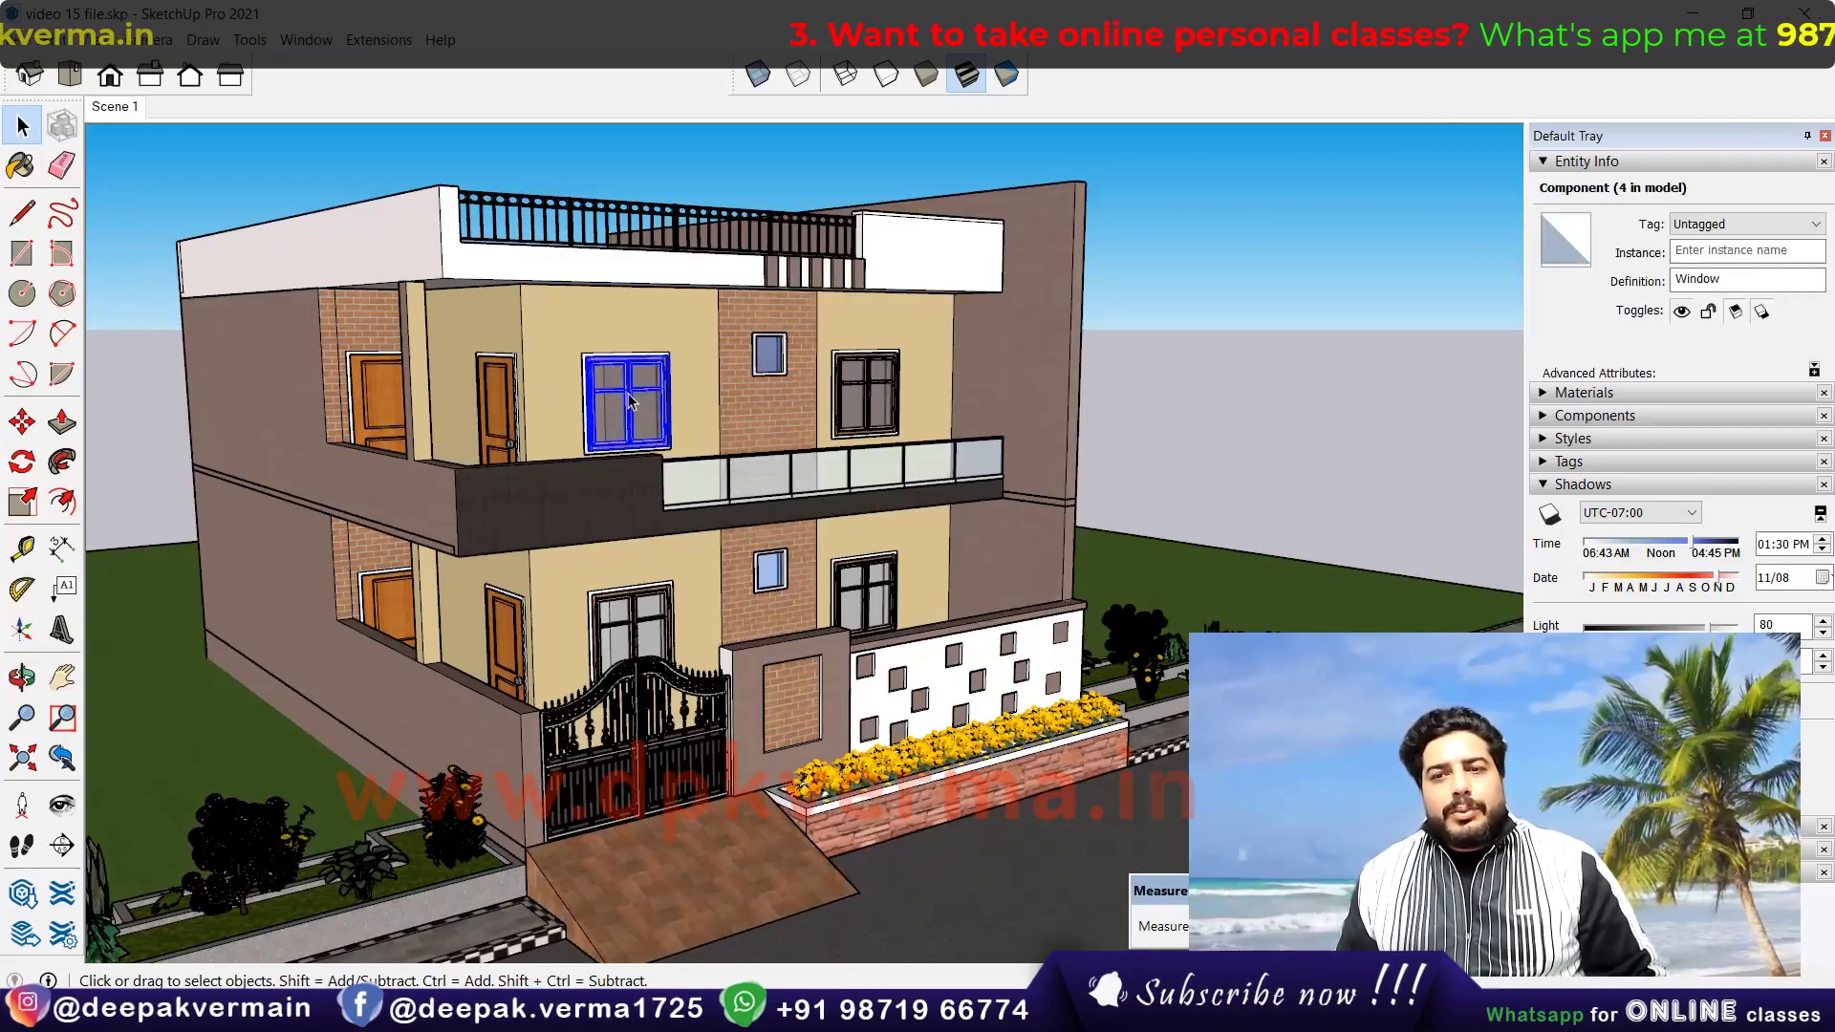
double_click(628, 392)
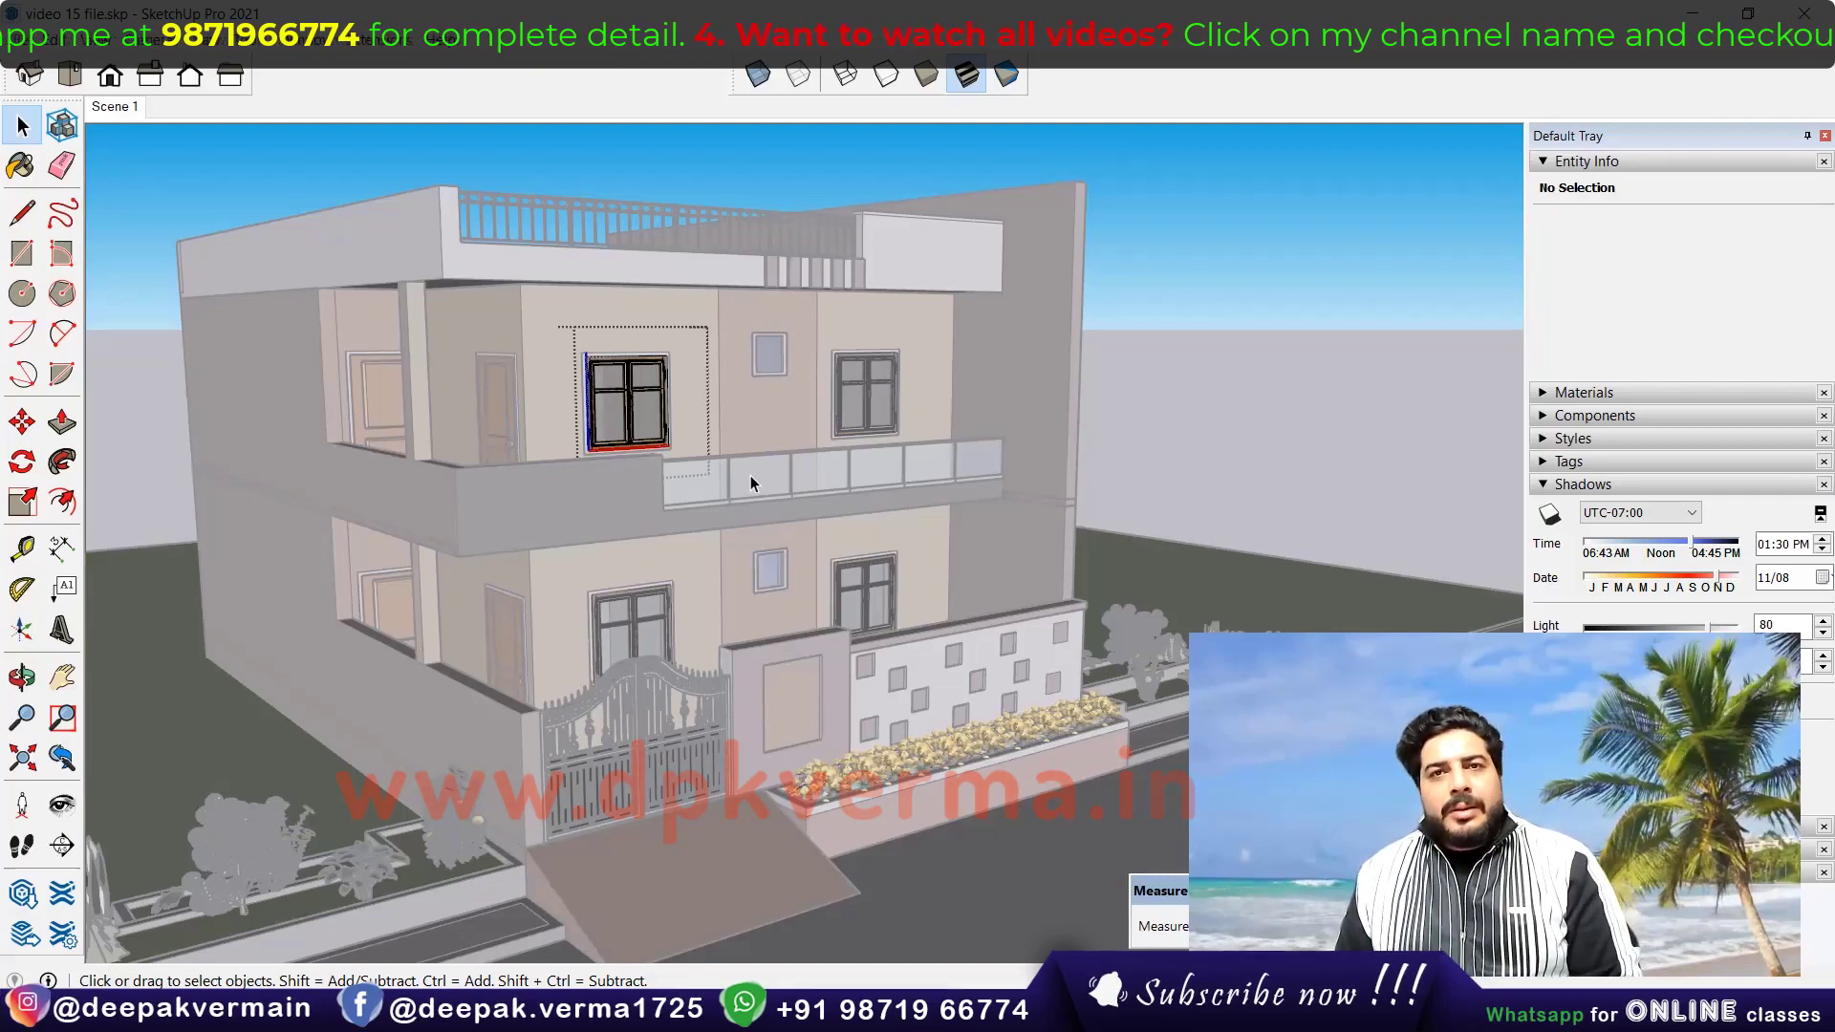
key(ctrl+h)
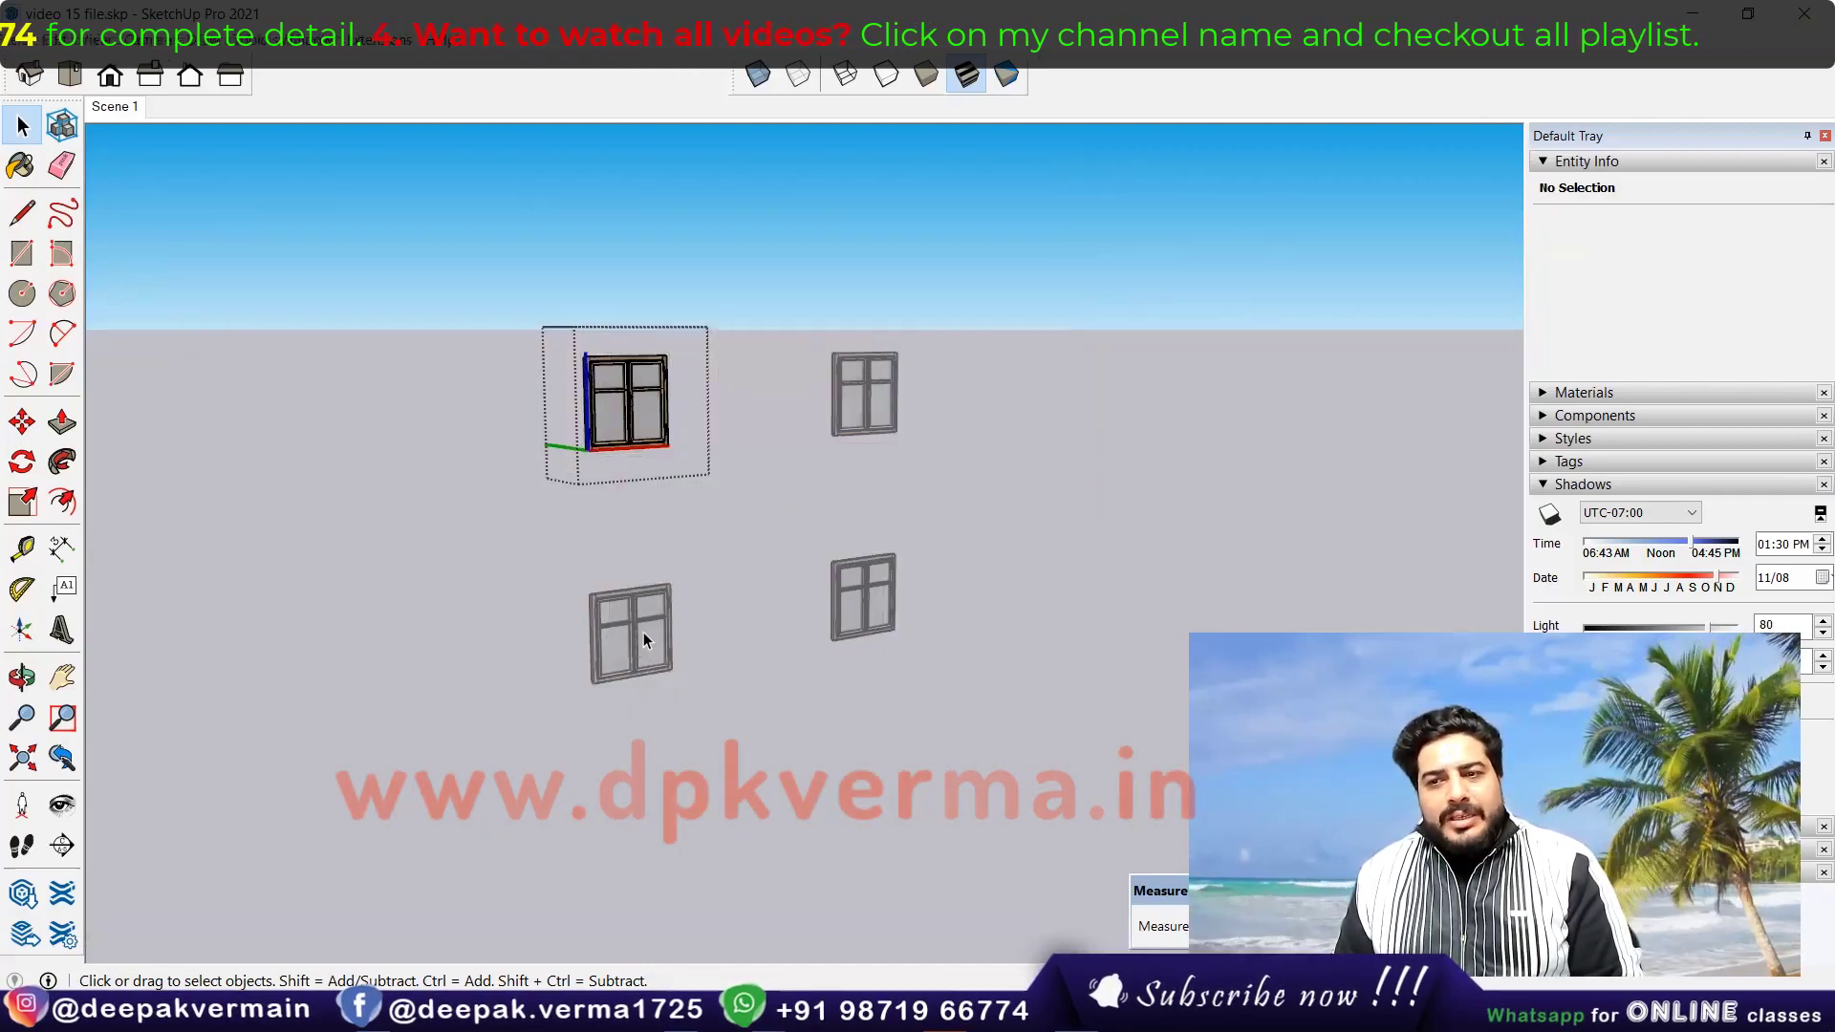
mouse_move(644, 632)
middle_down()
mouse_move(914, 634)
mouse_move(761, 663)
mouse_move(594, 656)
middle_up()
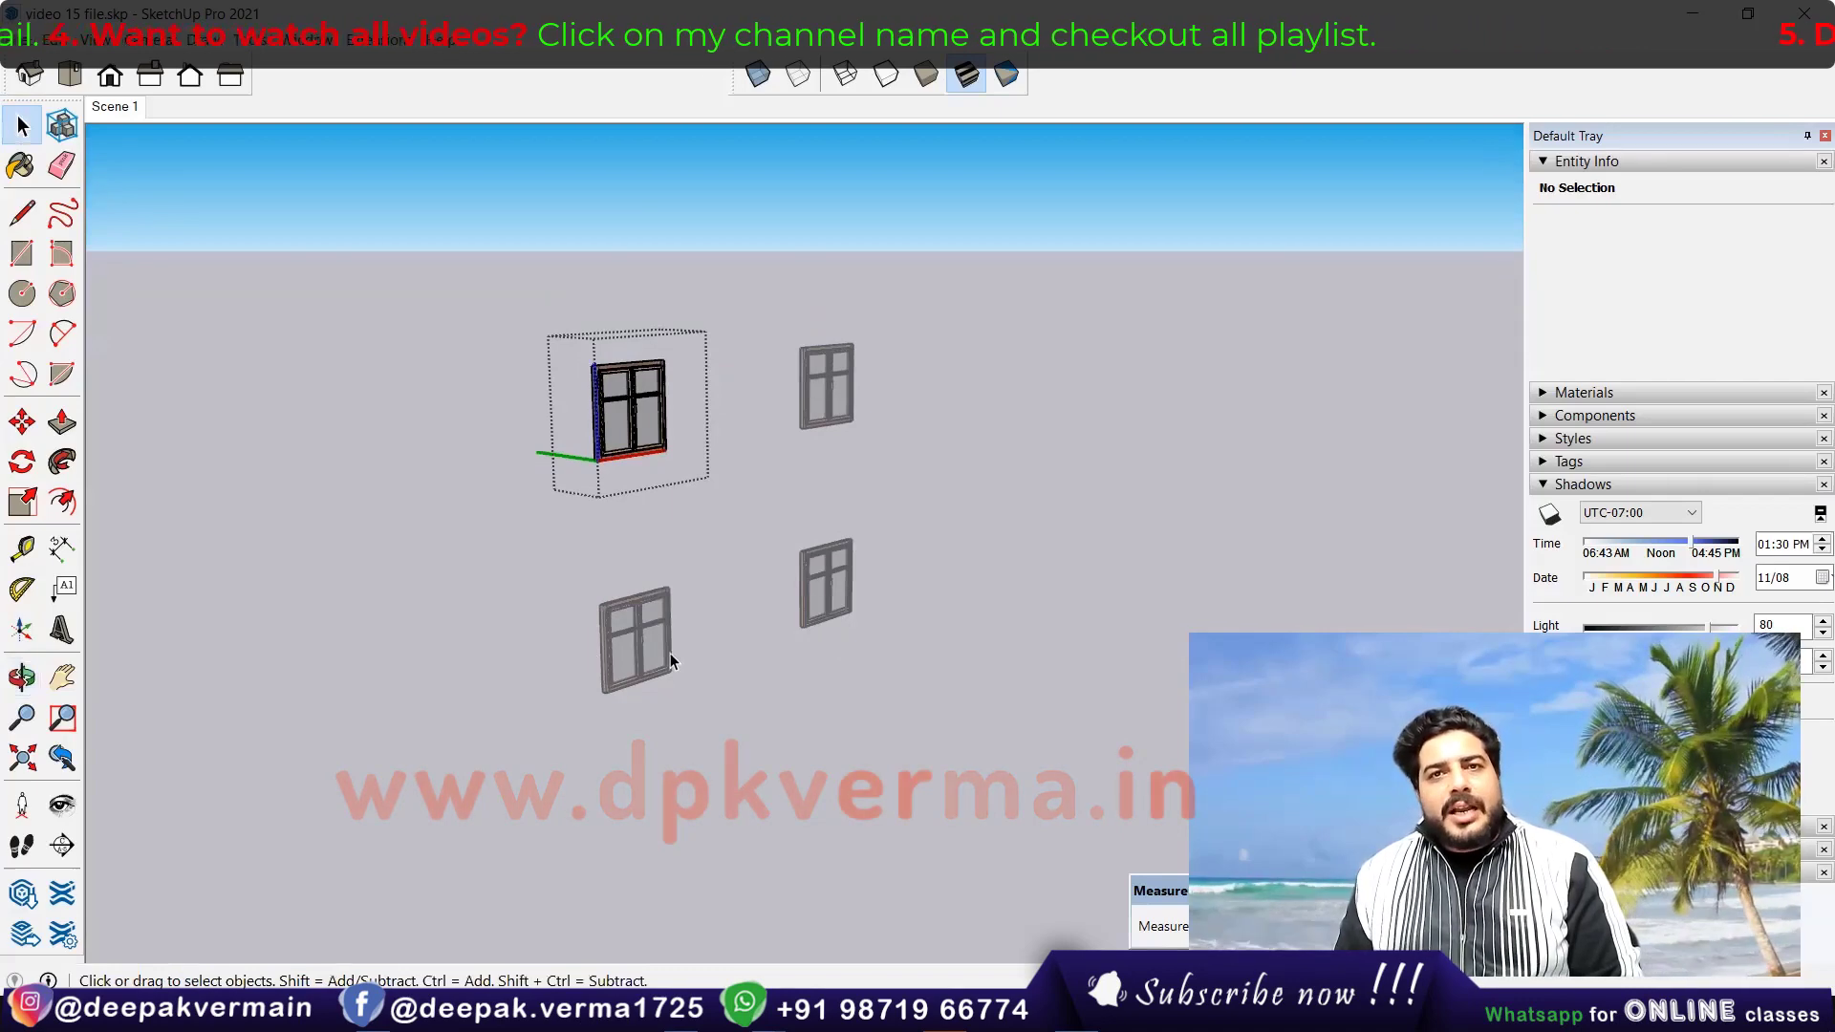
middle_drag(617, 754, 560, 754)
key(ctrl+h)
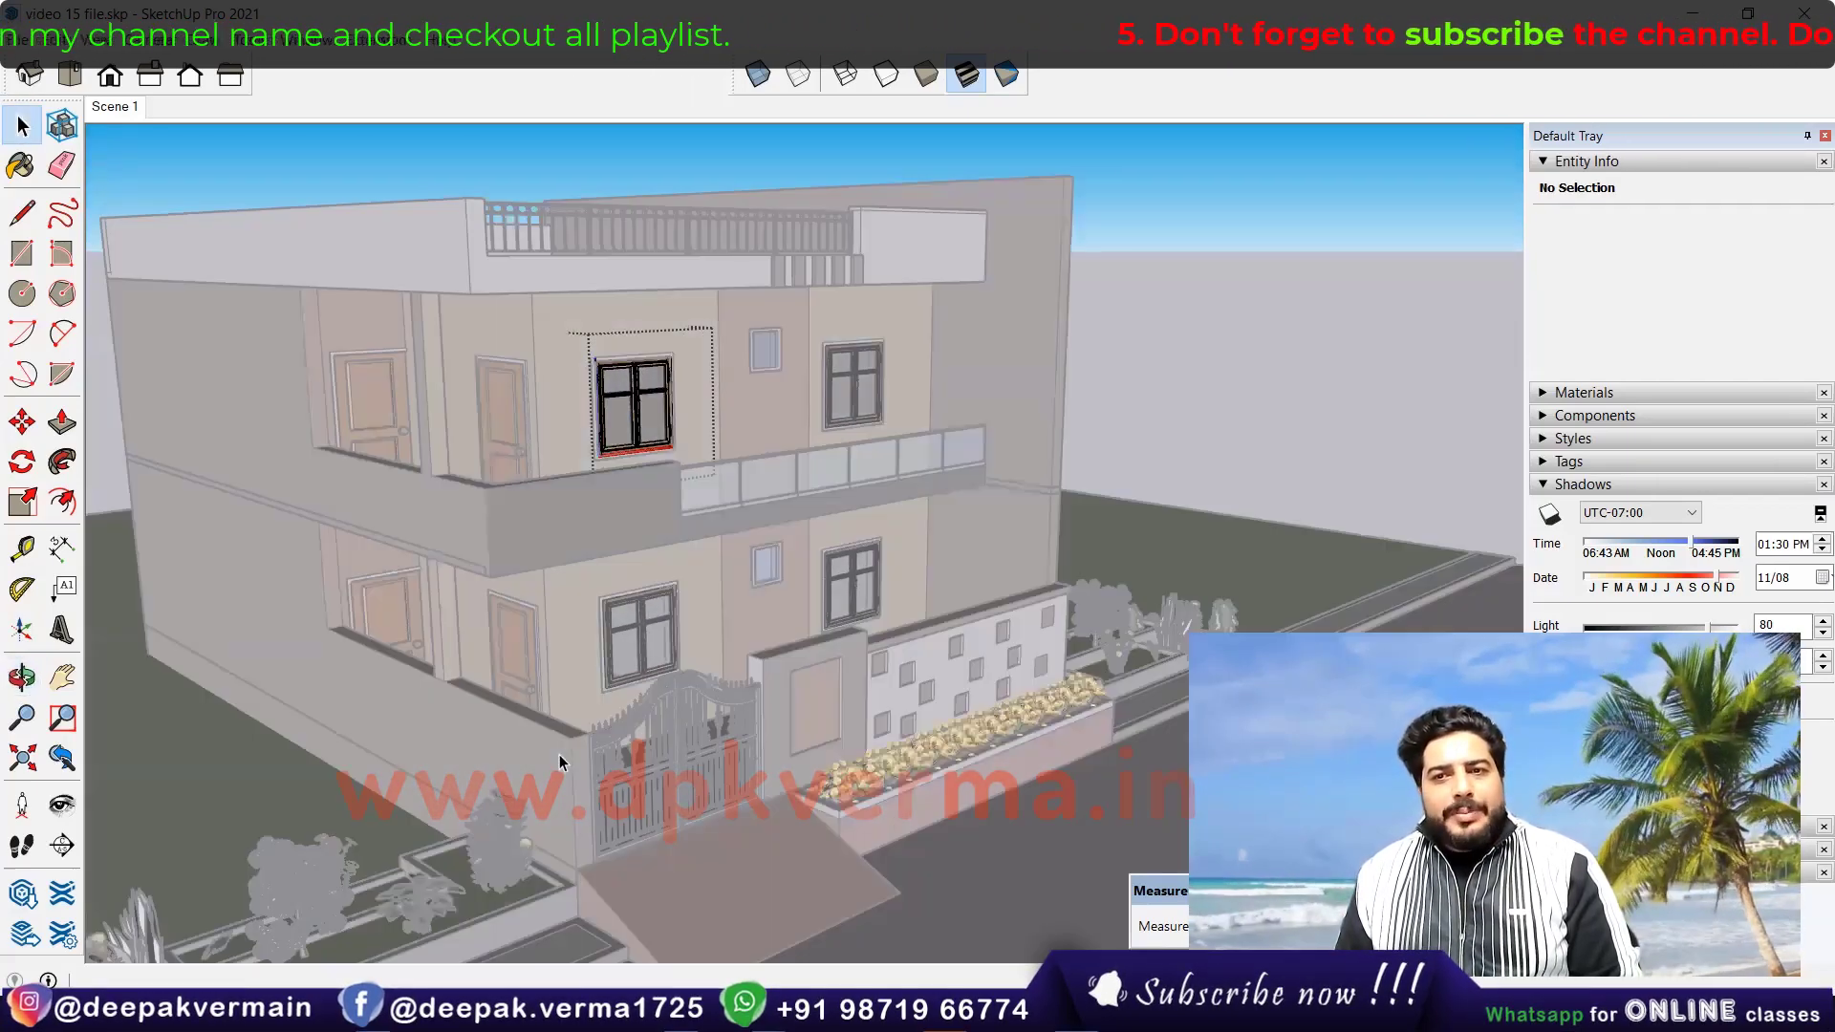
key(ctrl+h)
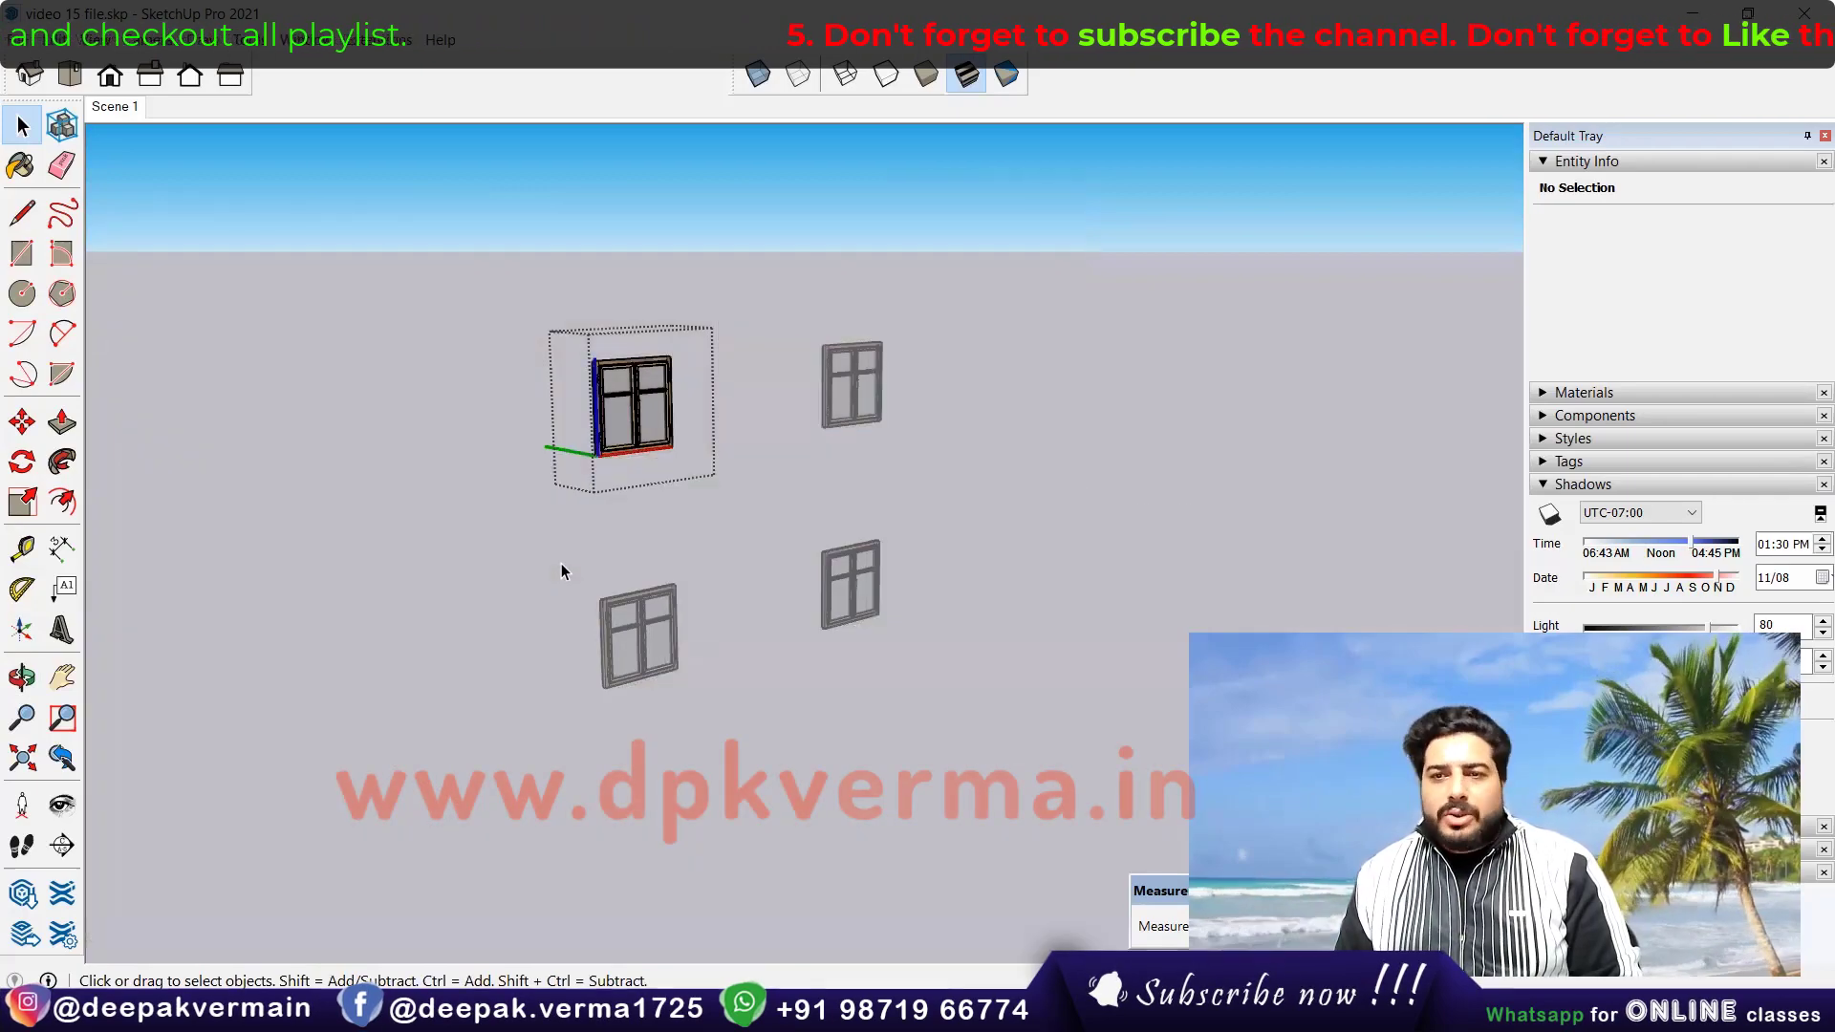
key(ctrl+h)
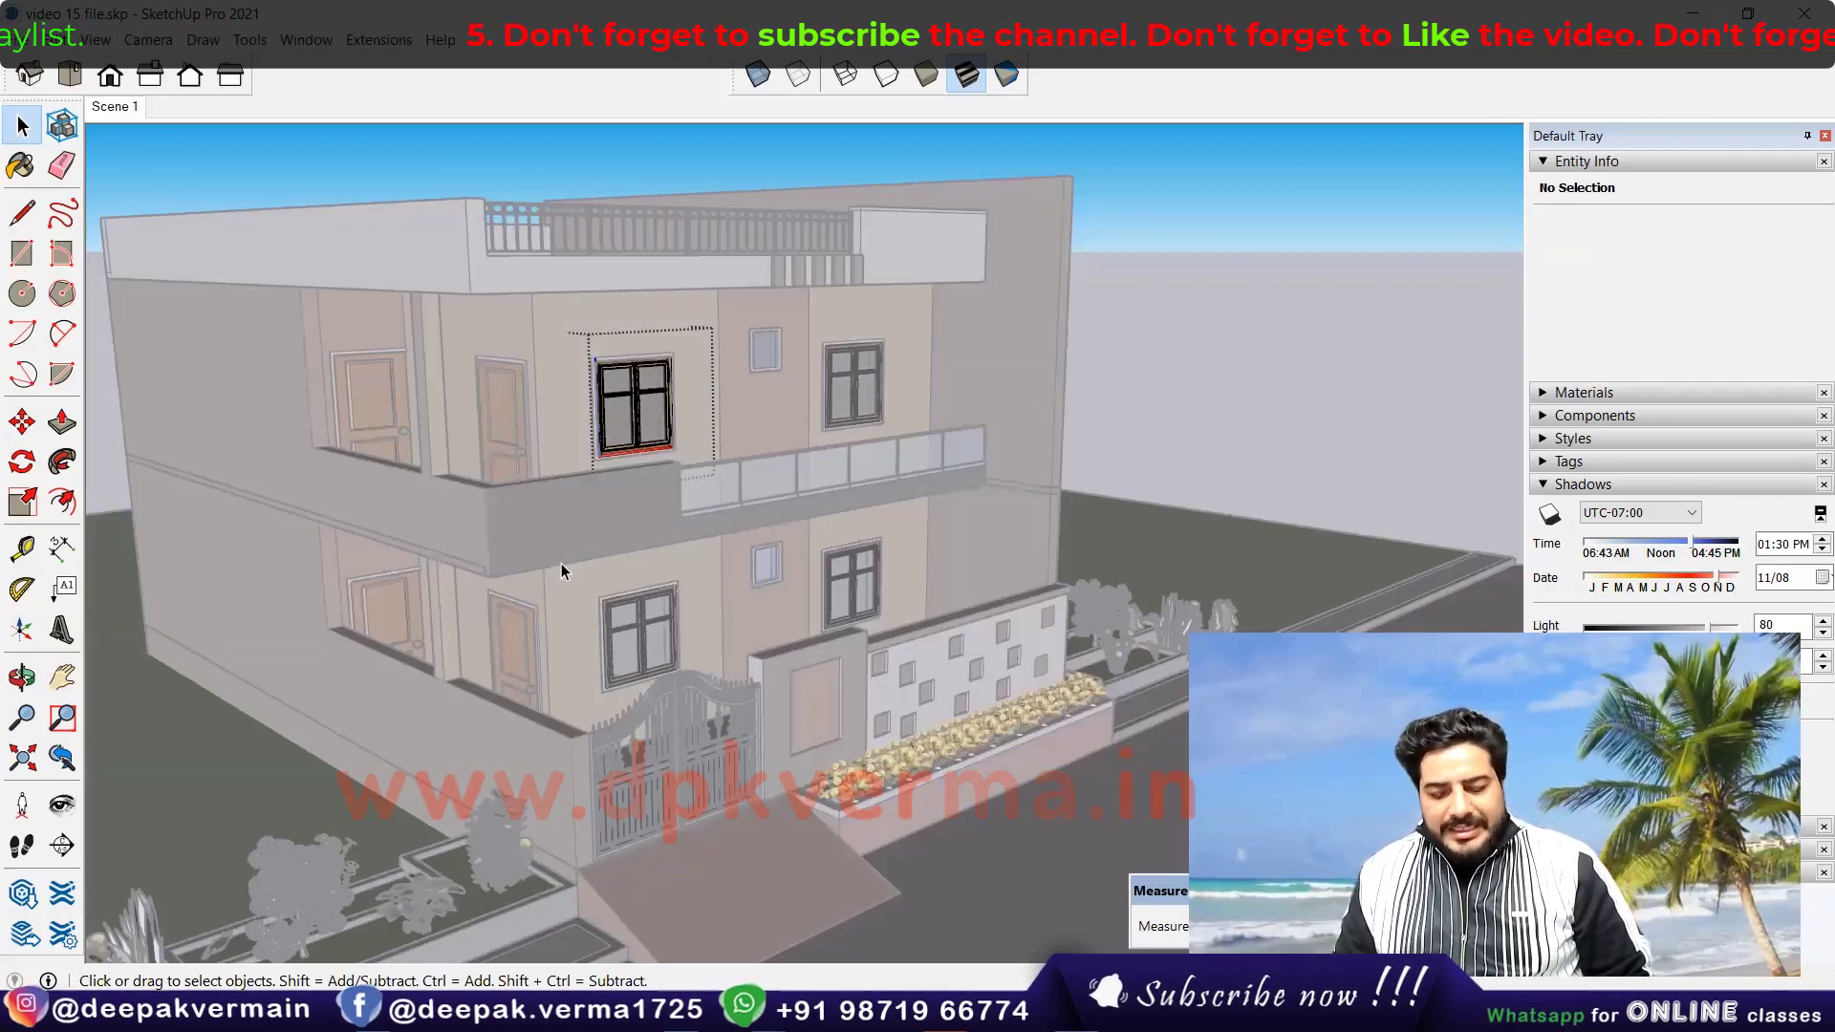
key(ctrl+h)
key(ctrl+h)
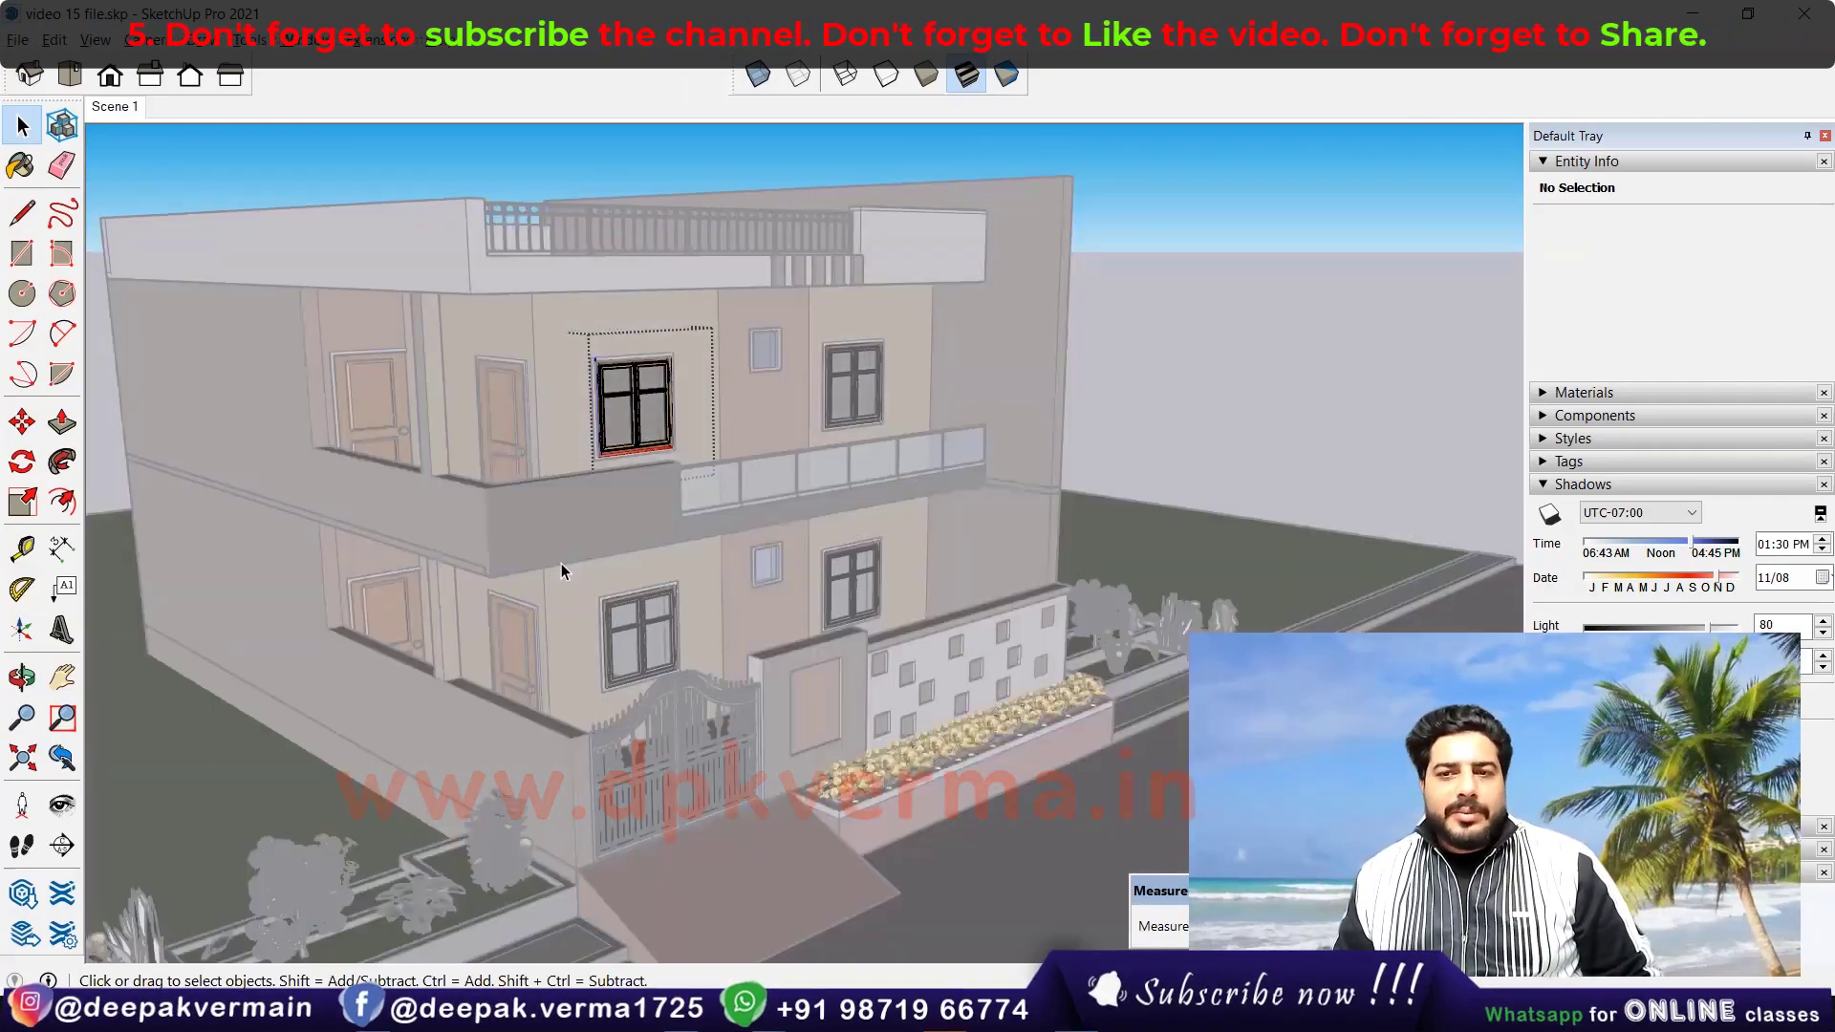
scroll(561, 569, down, 1)
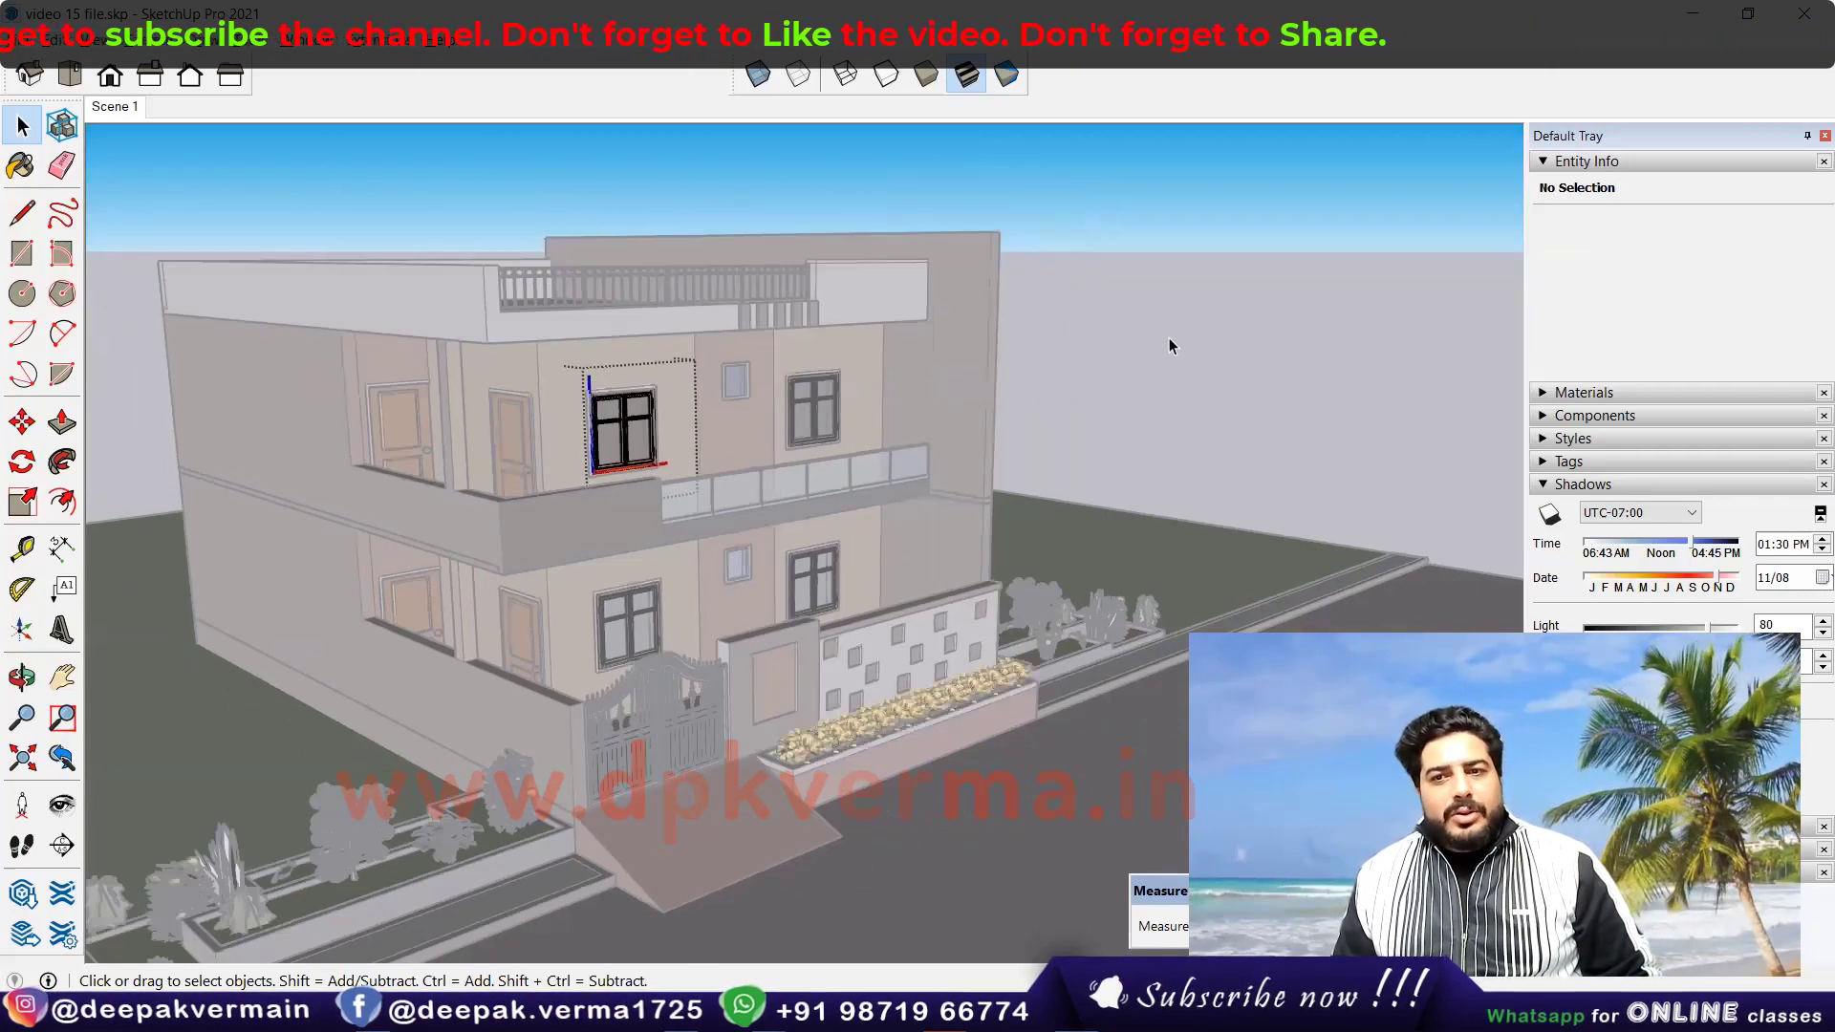
click(1168, 336)
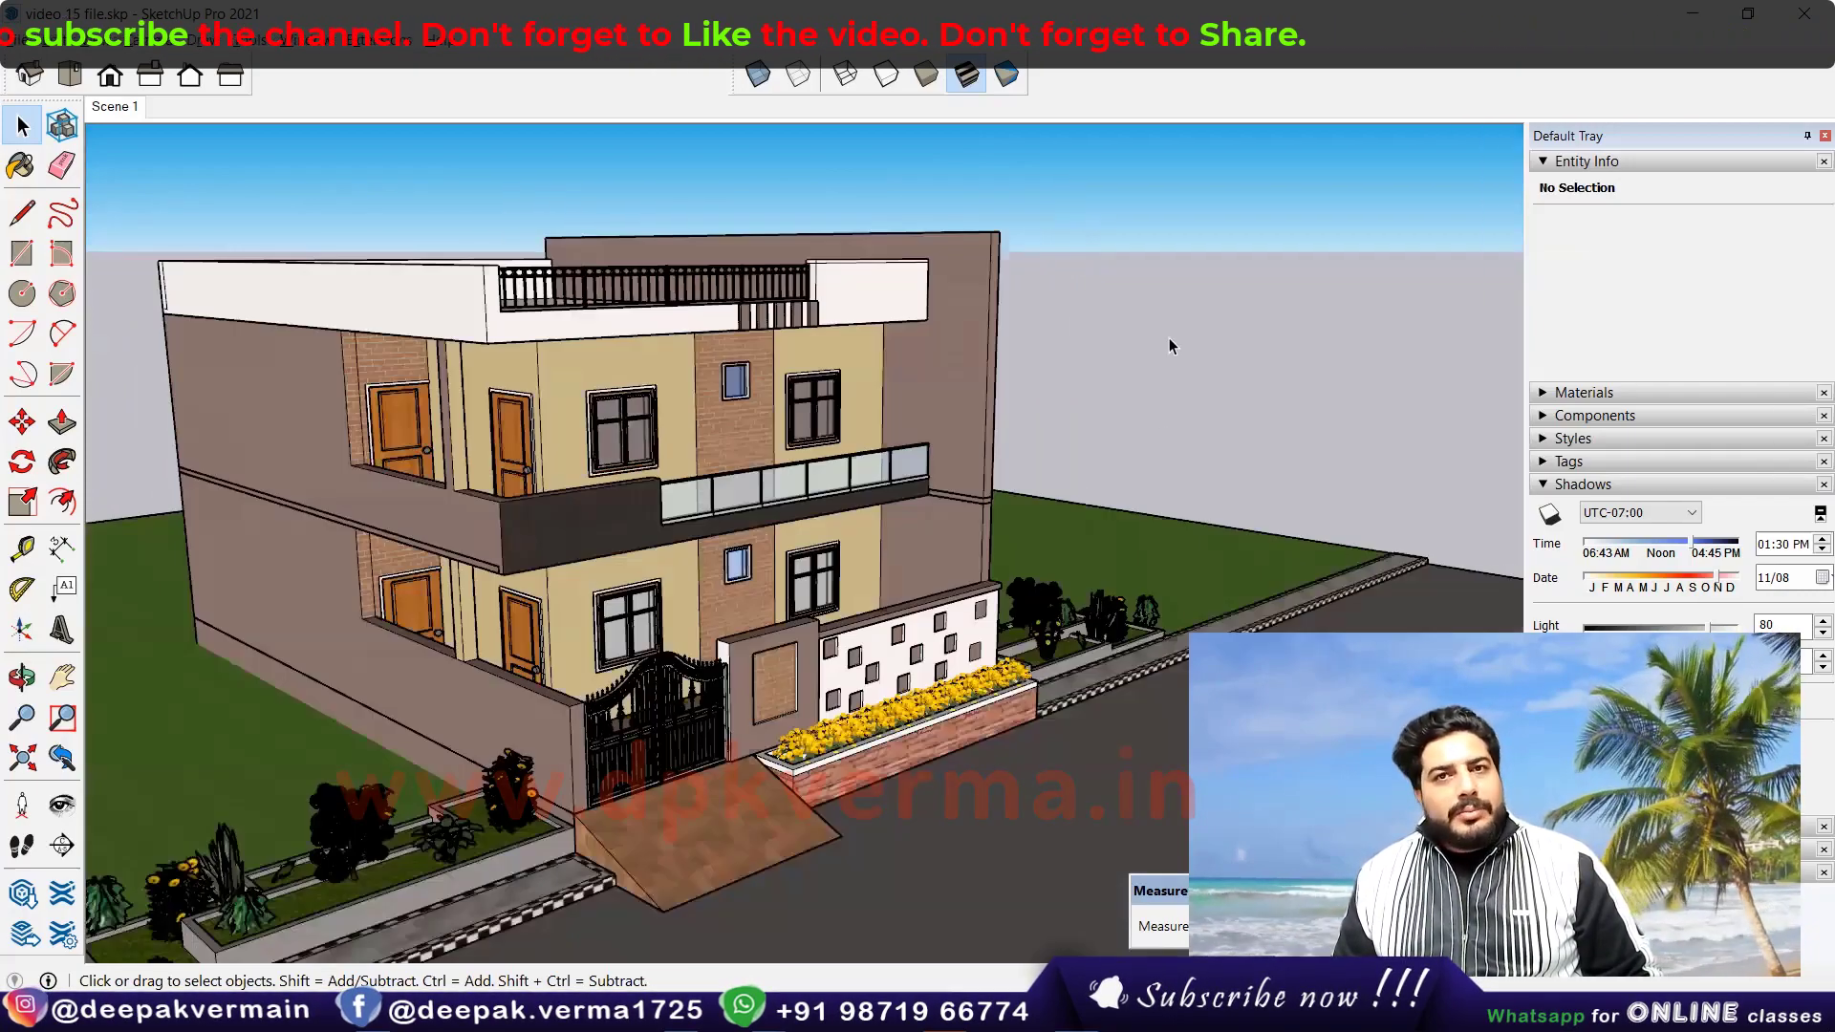
click(619, 433)
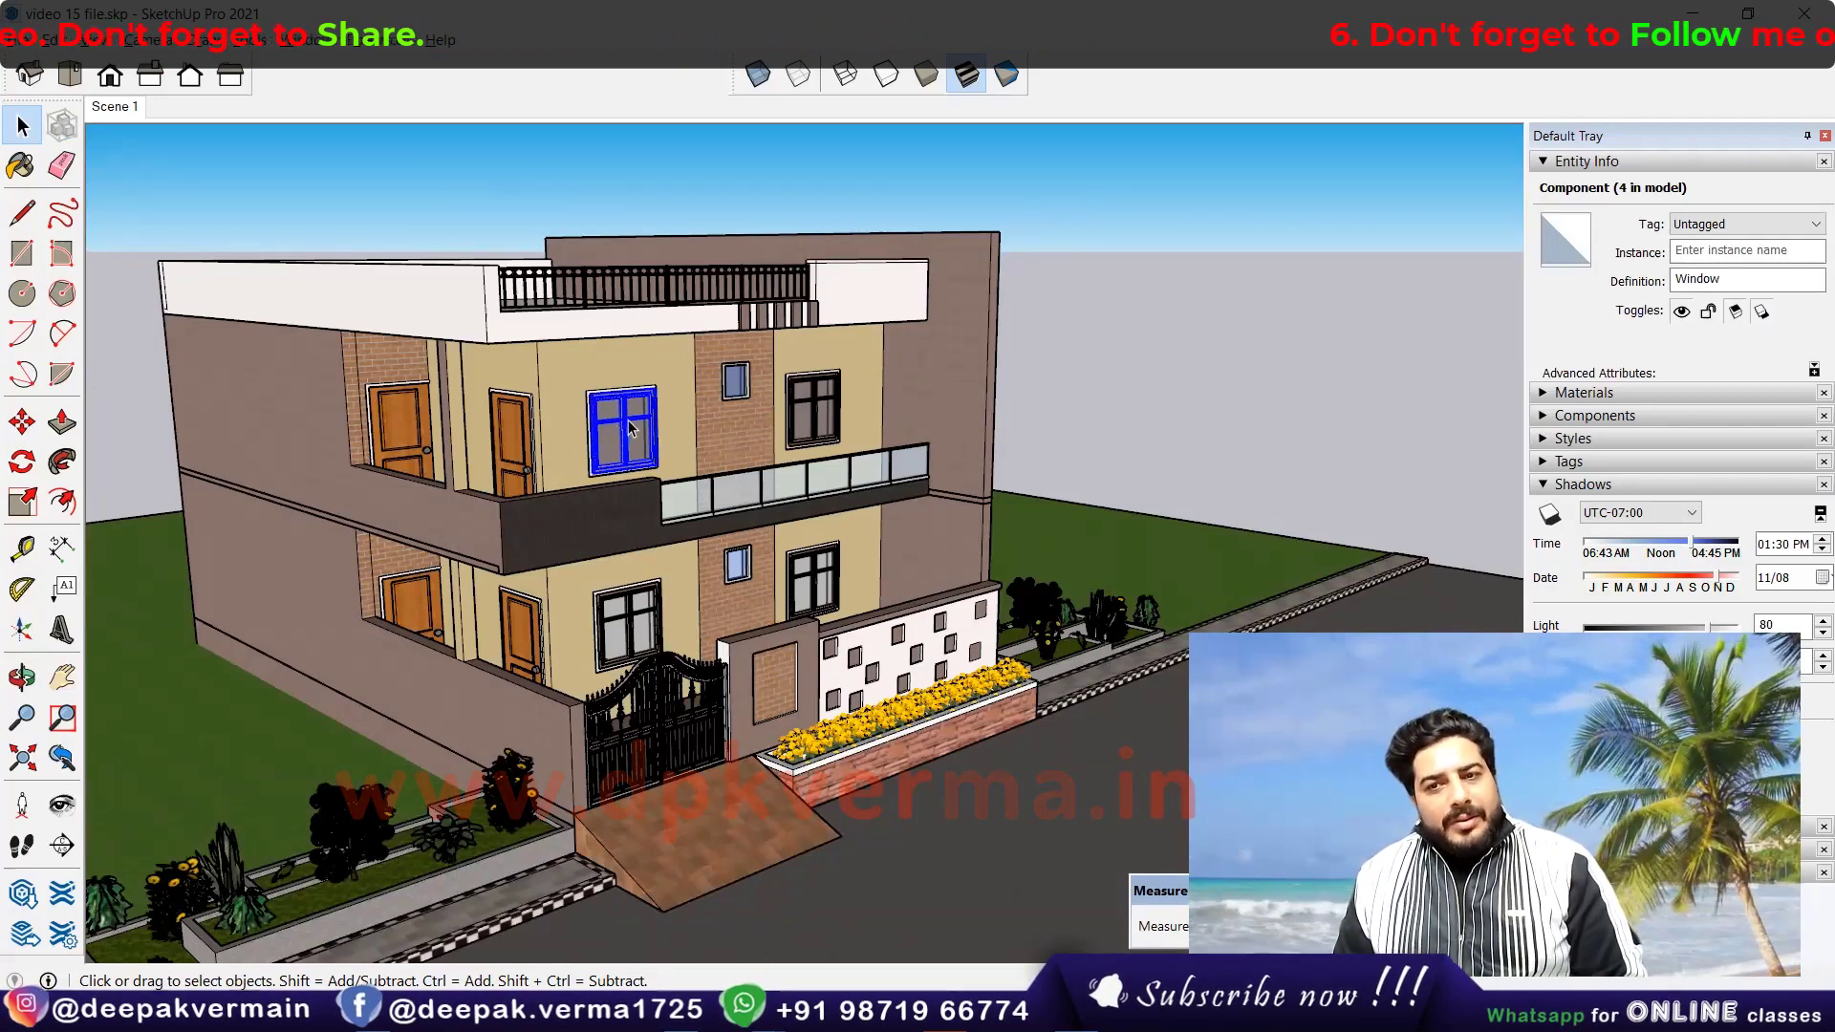
double_click(630, 426)
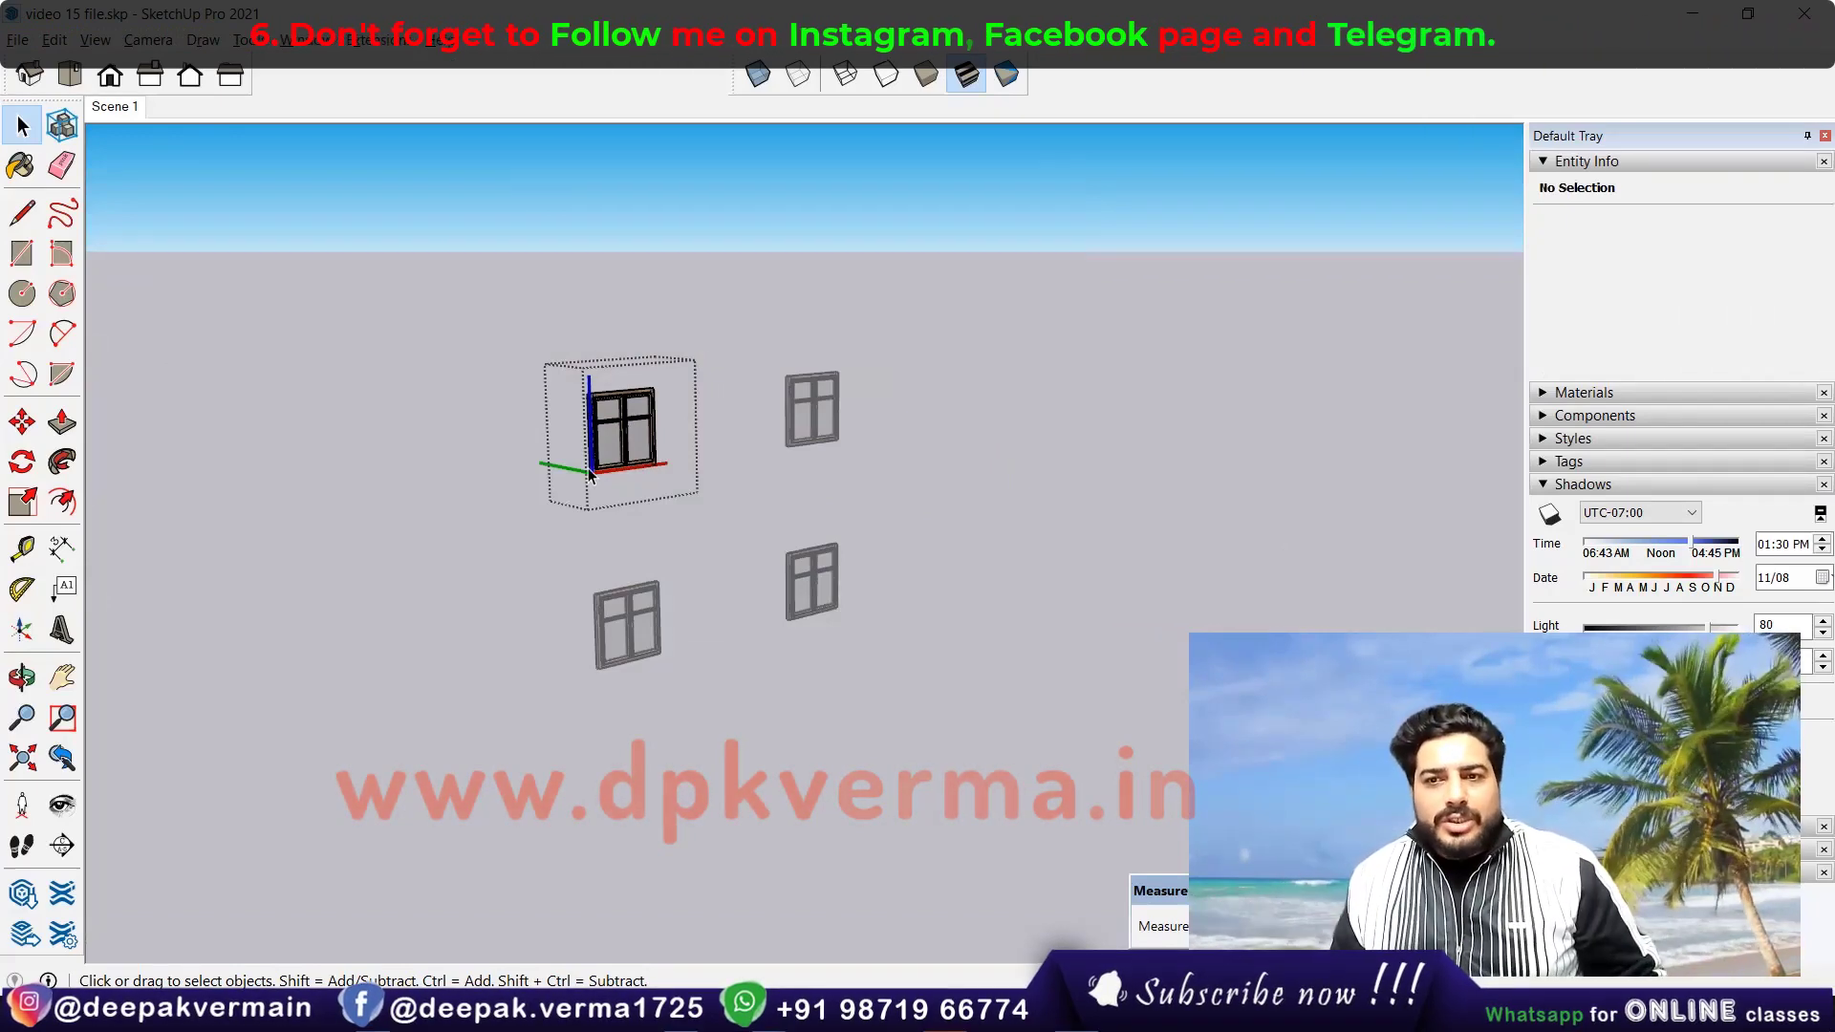
scroll(634, 489, up, 2)
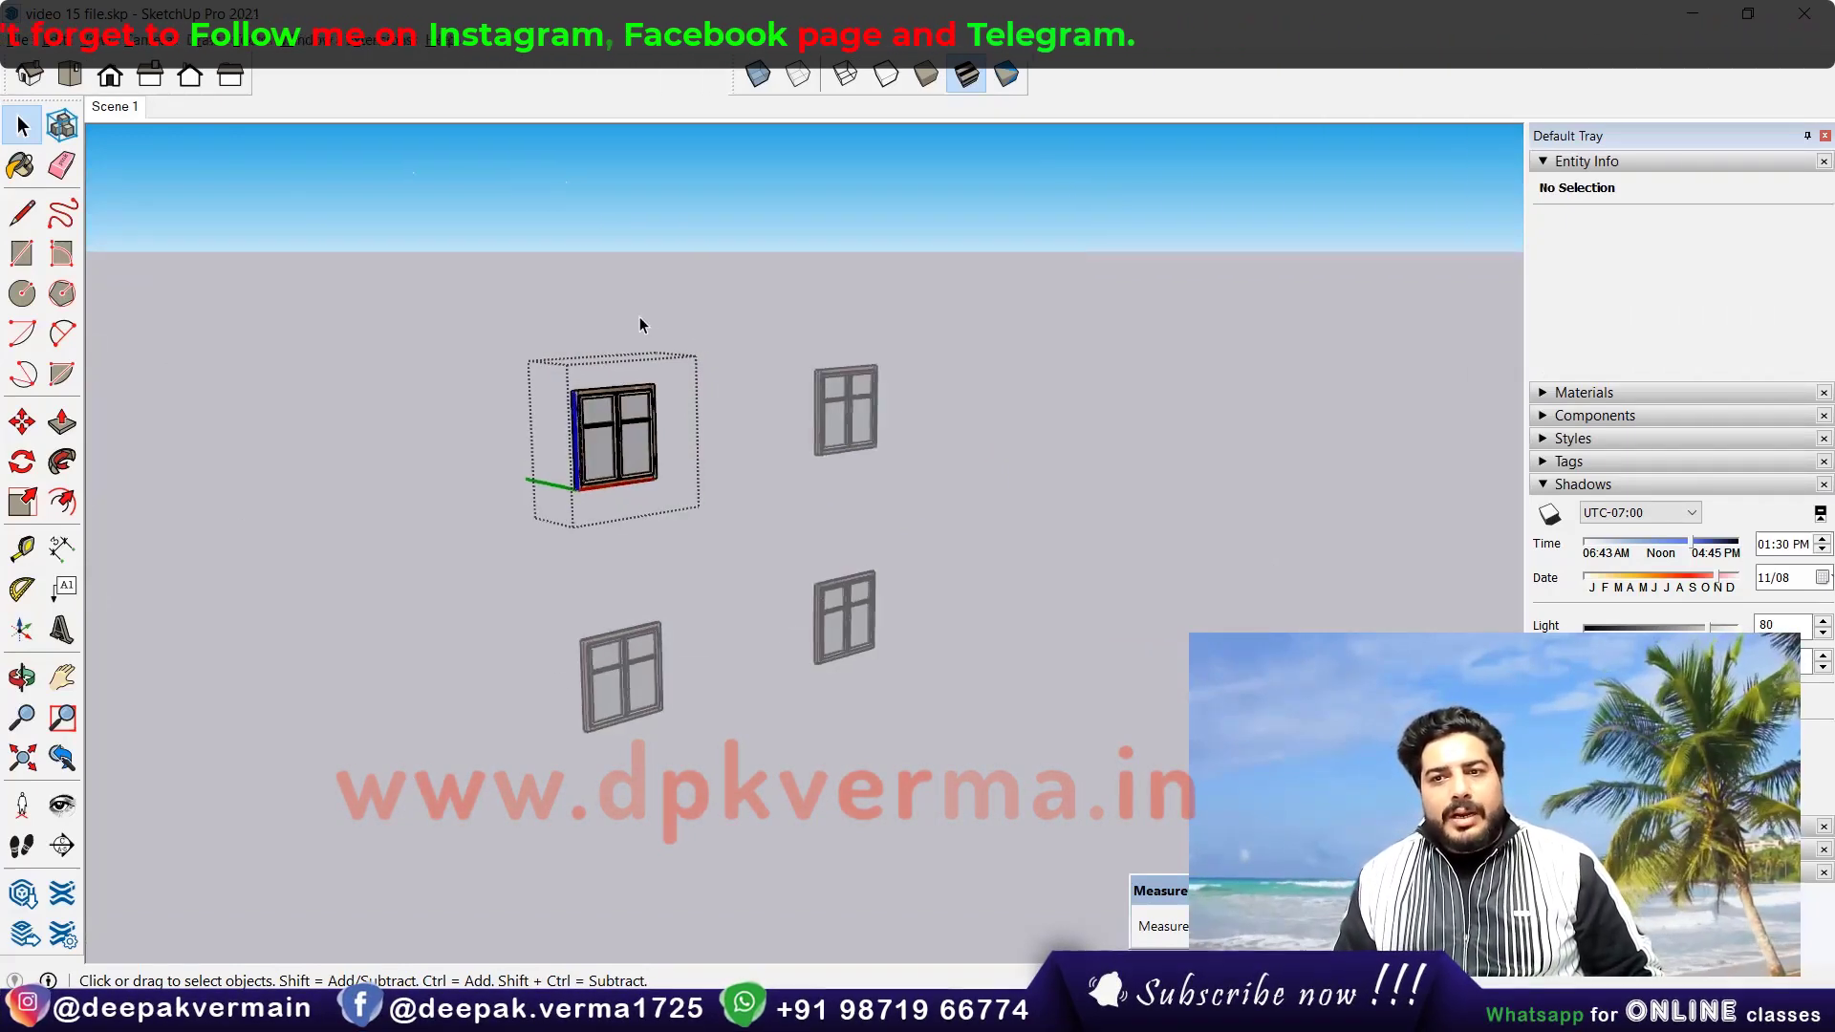
scroll(587, 480, up, 2)
scroll(566, 347, up, 2)
scroll(566, 347, up, 1)
scroll(615, 411, down, 2)
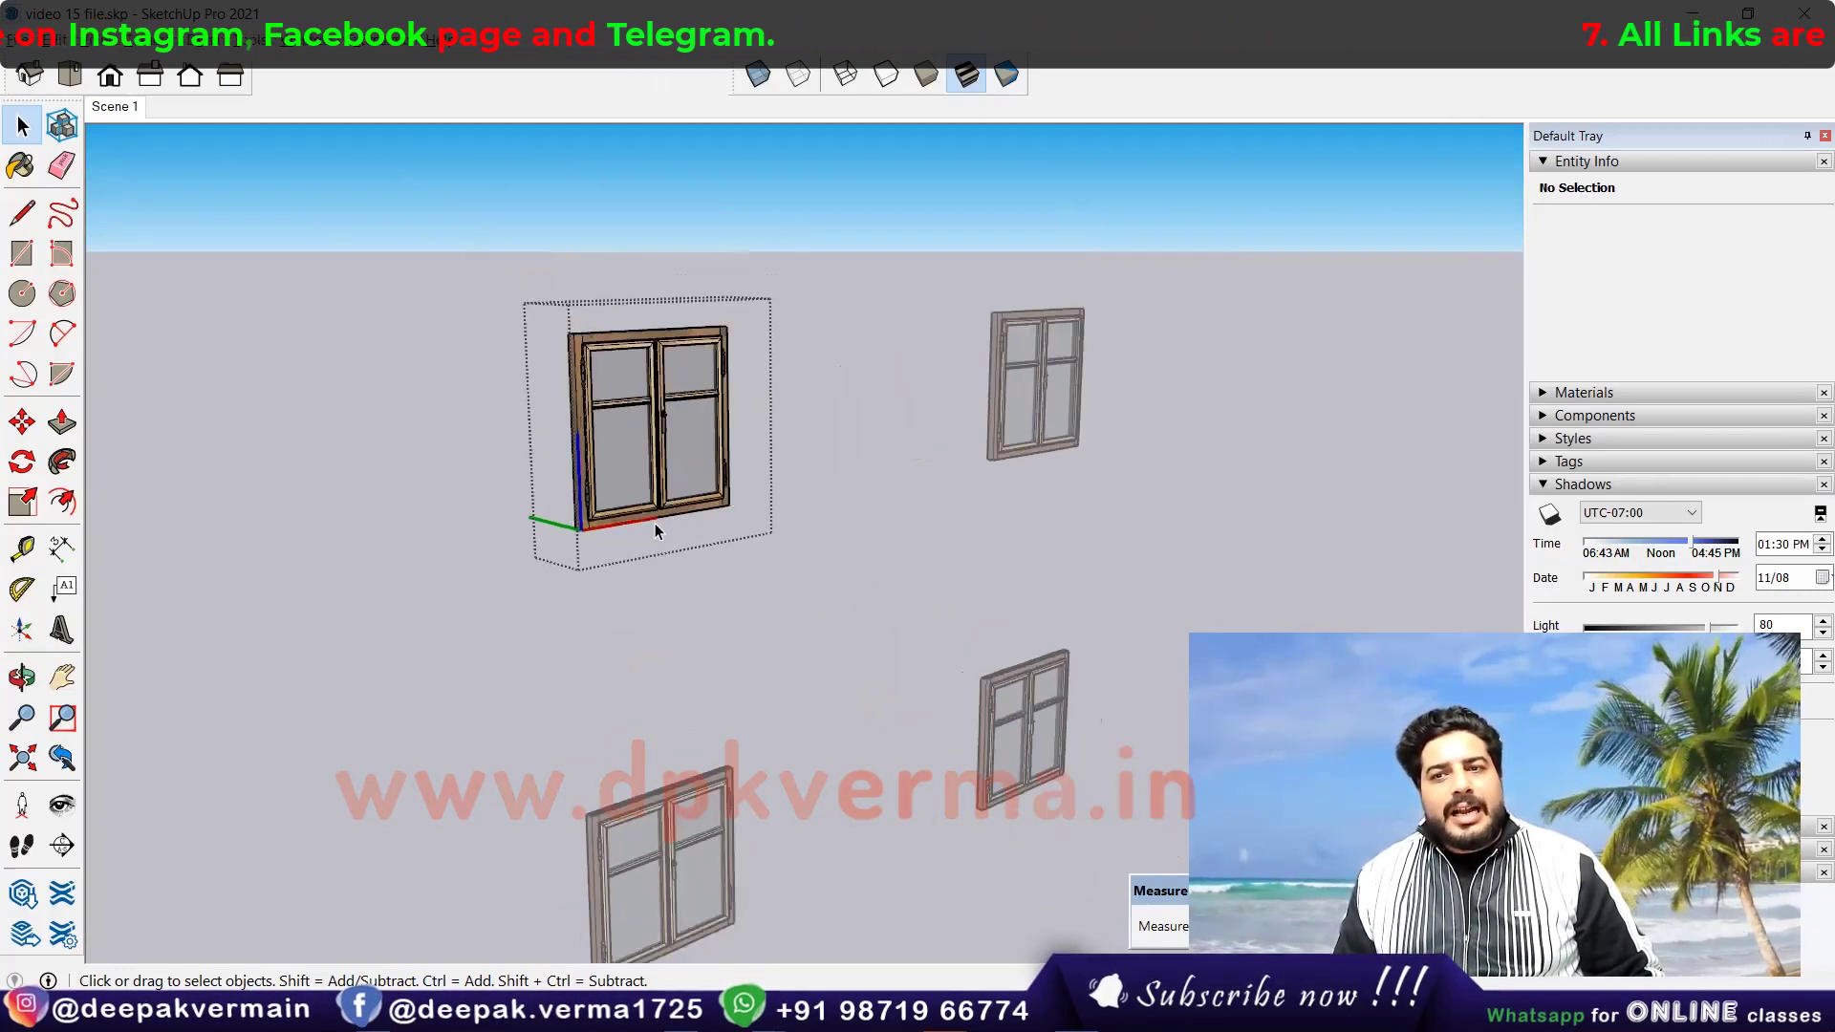
scroll(656, 524, down, 1)
scroll(657, 523, down, 1)
click(1103, 393)
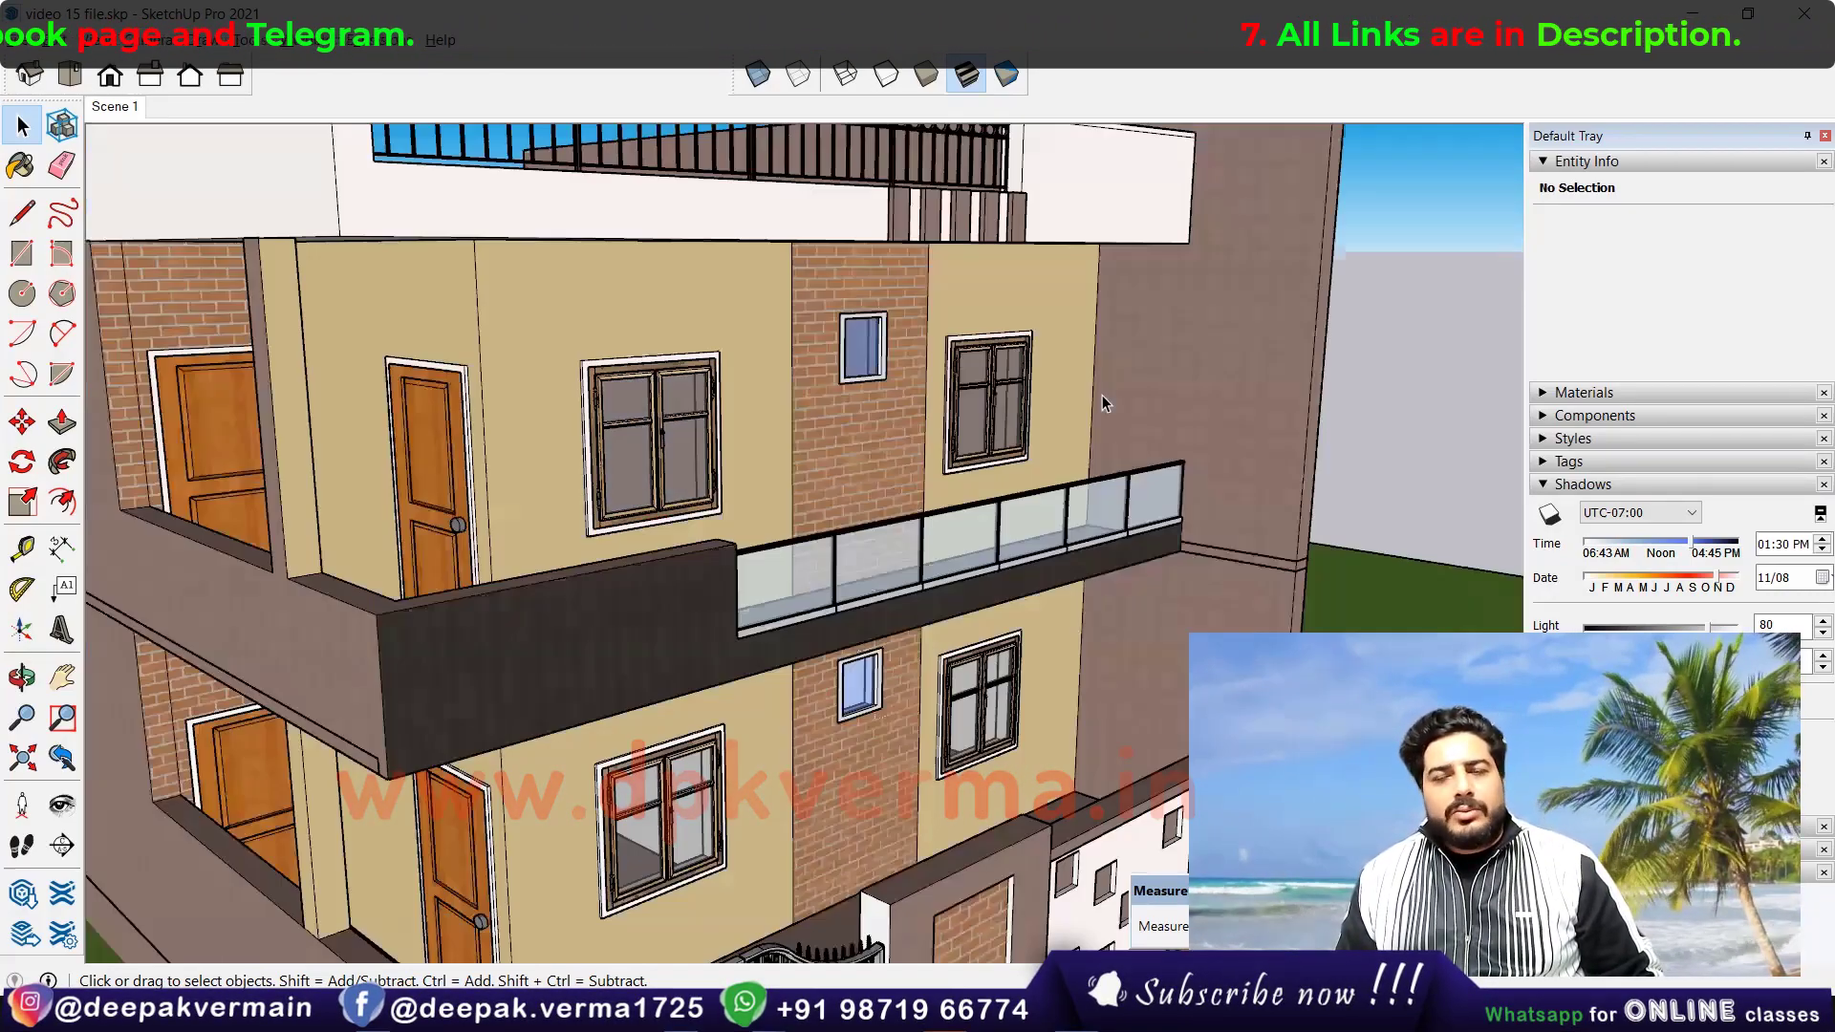
scroll(731, 574, down, 1)
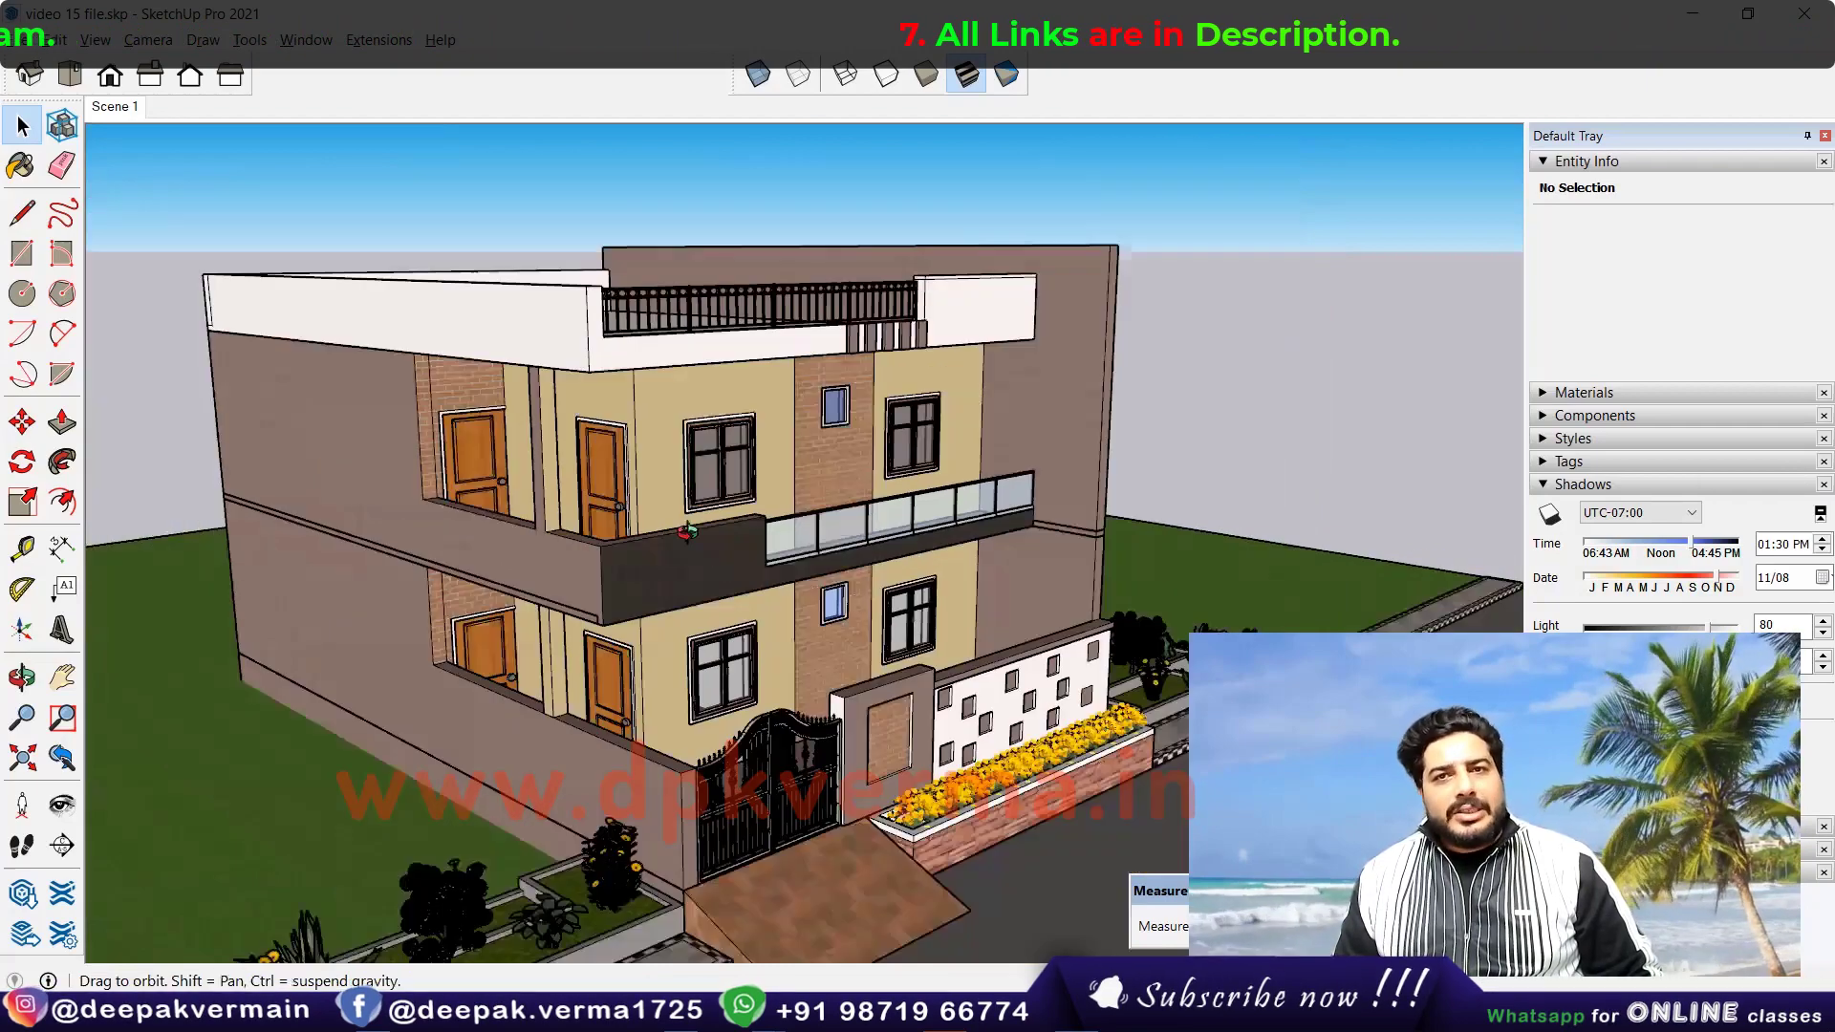
scroll(738, 581, down, 1)
middle_drag(739, 581, 639, 524)
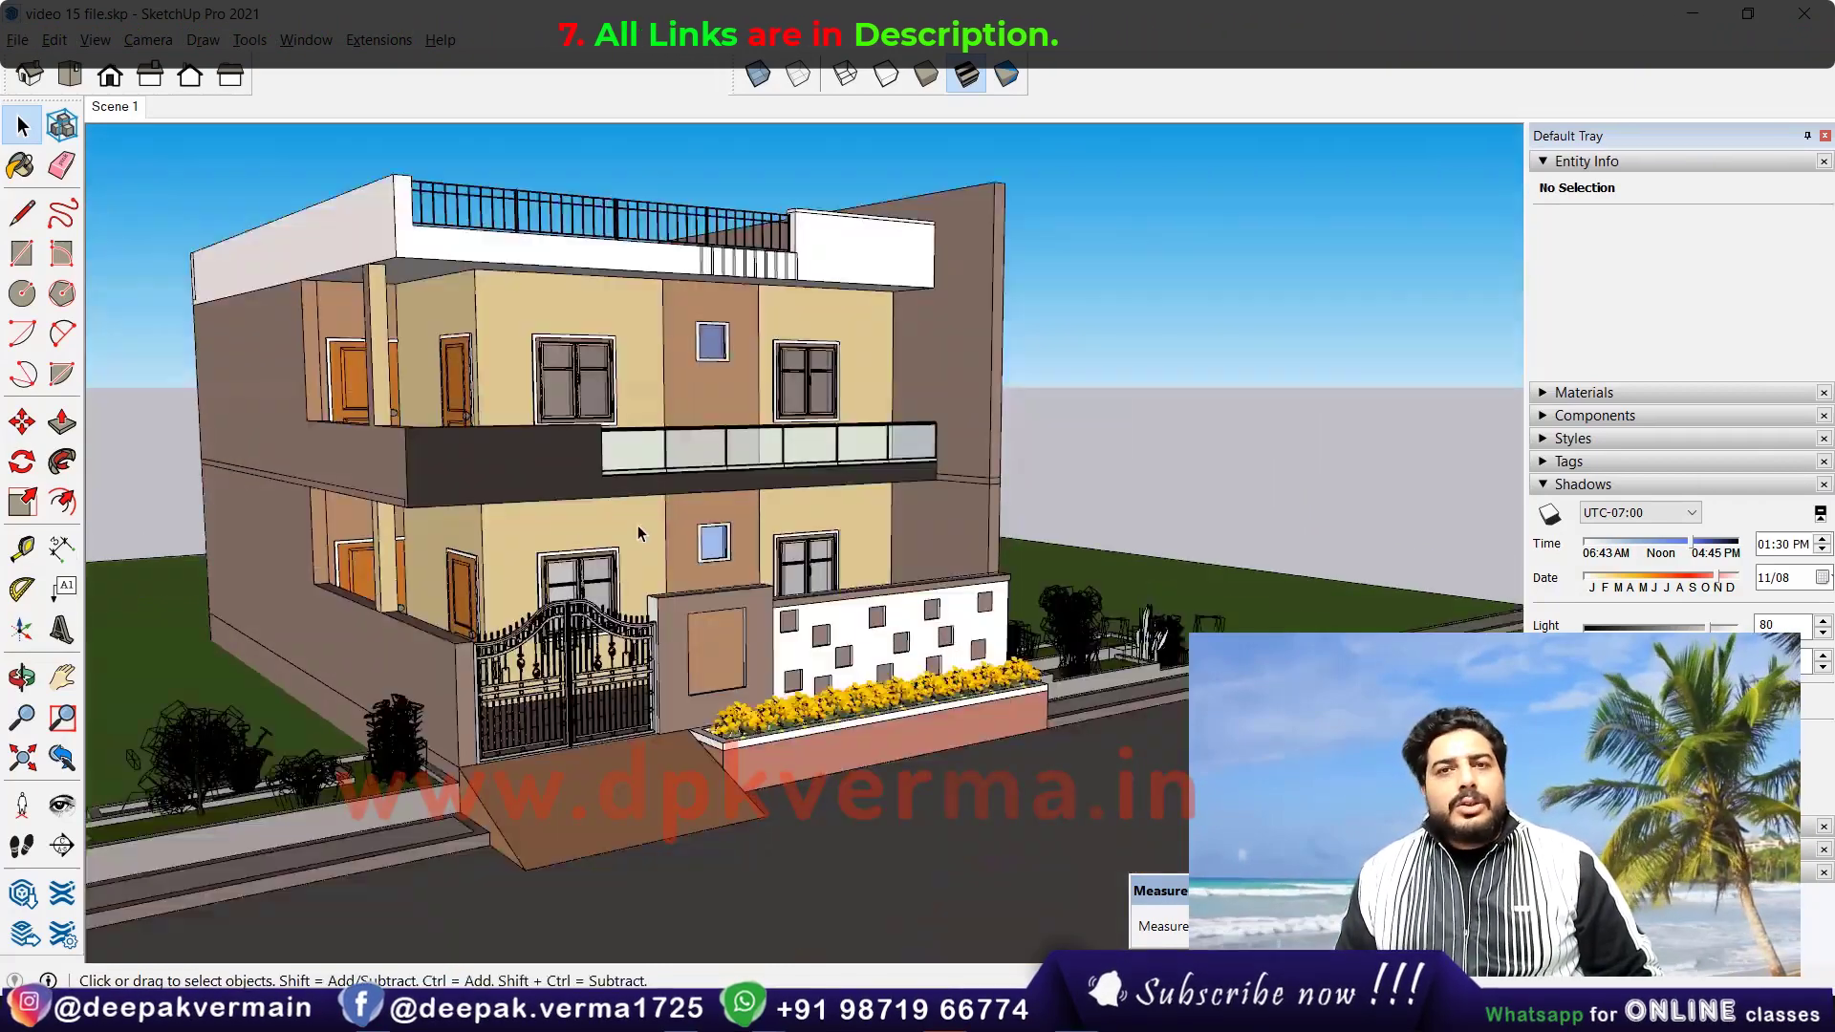